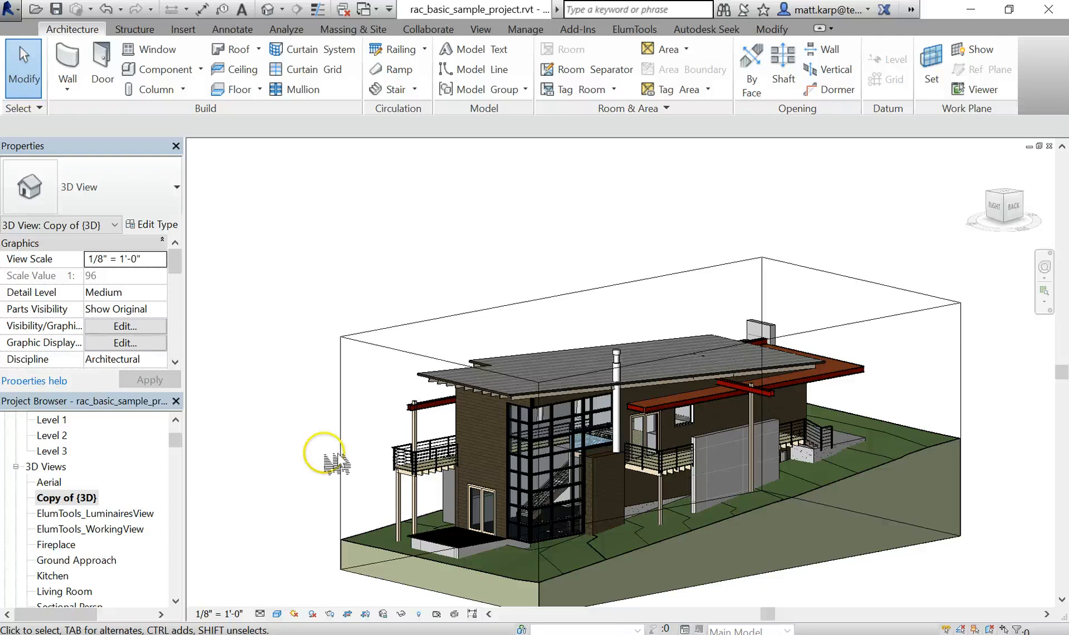
Pull the near long face of the 3D view's section box inward to cut the house open and expose the living room interior.
middle_click_drag(417, 317, 370, 270)
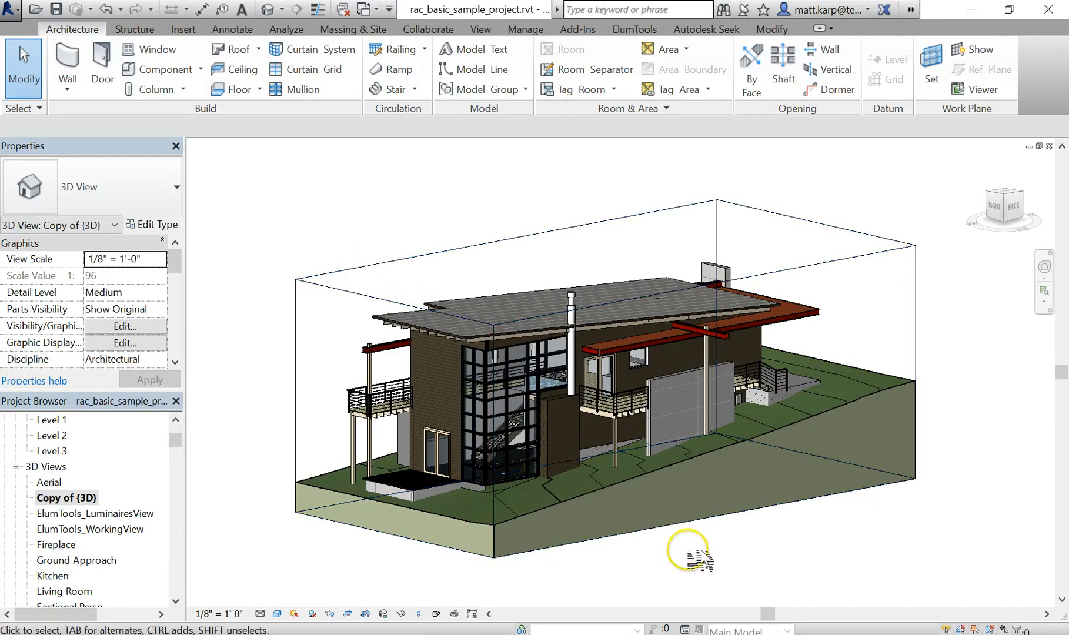
left_click(847, 258)
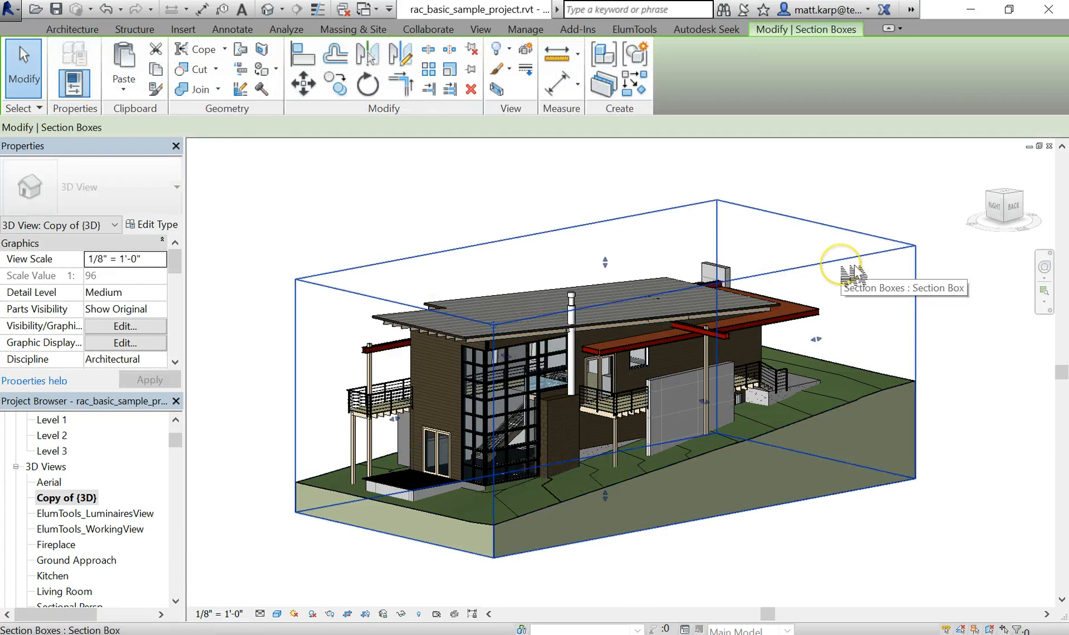
left_click(990, 459)
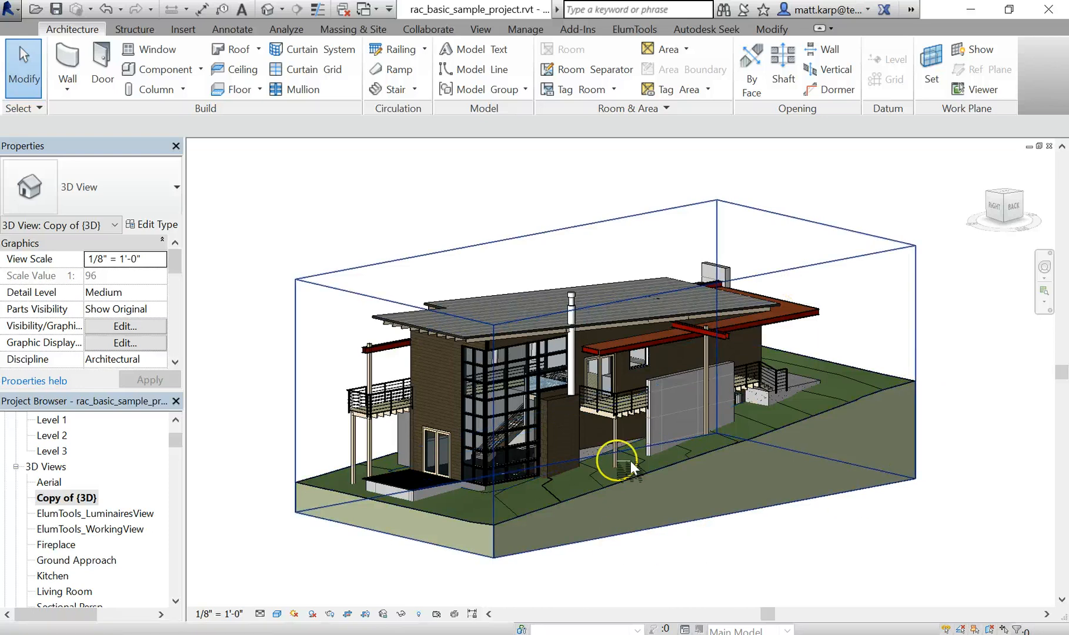
left_click(938, 368)
left_click_drag(718, 404, 618, 400)
middle_click_drag(616, 409, 585, 279, "shift")
scroll(460, 306, "up", 5)
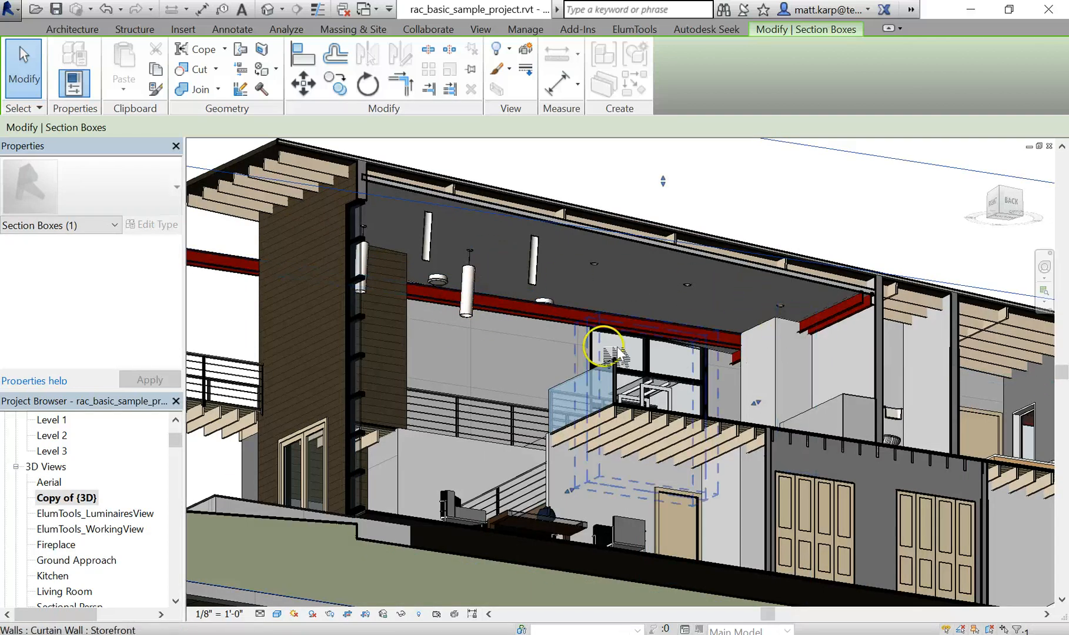
scroll(488, 309, "down", 5)
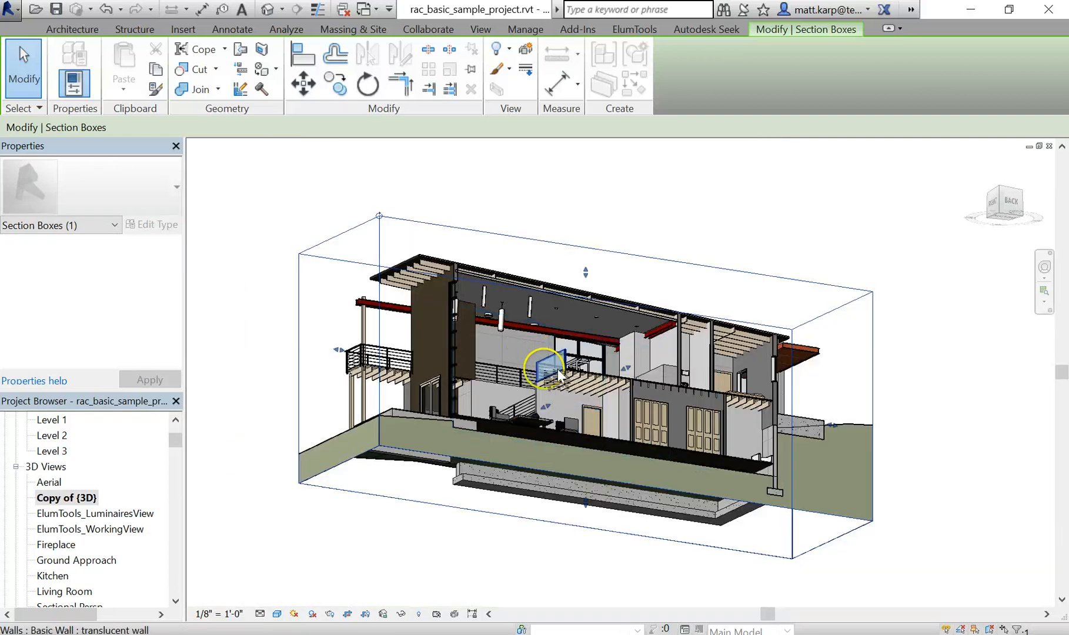
left_click(303, 546)
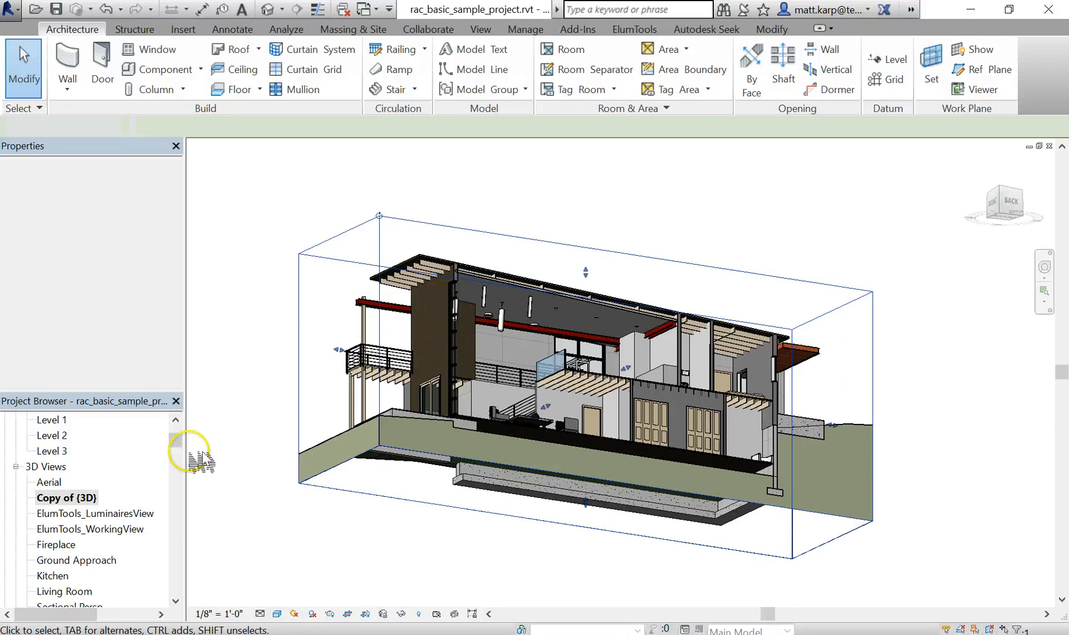
Open the Level 2 ceiling plan and view the layout of its lighting fixtures.
left_click_drag(176, 444, 178, 428)
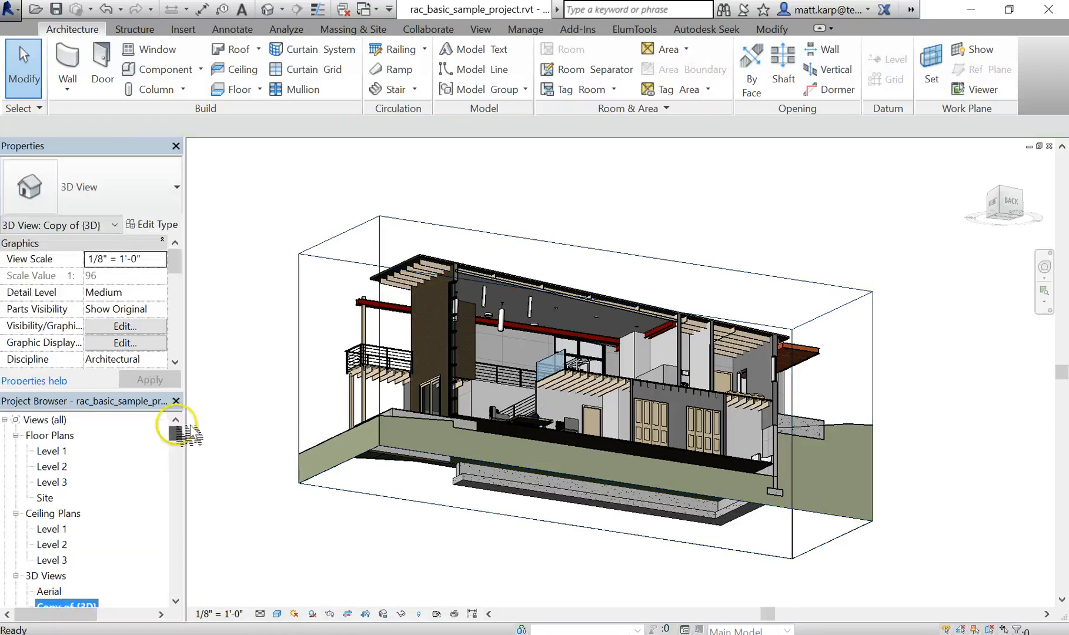
double_click(53, 545)
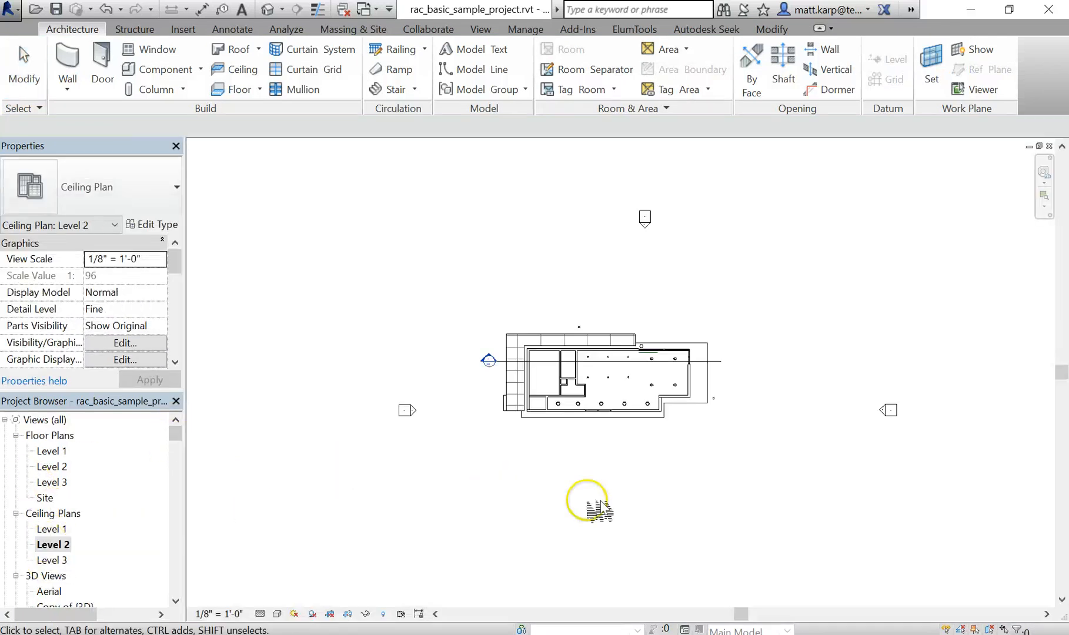
scroll(624, 406, "up", 5)
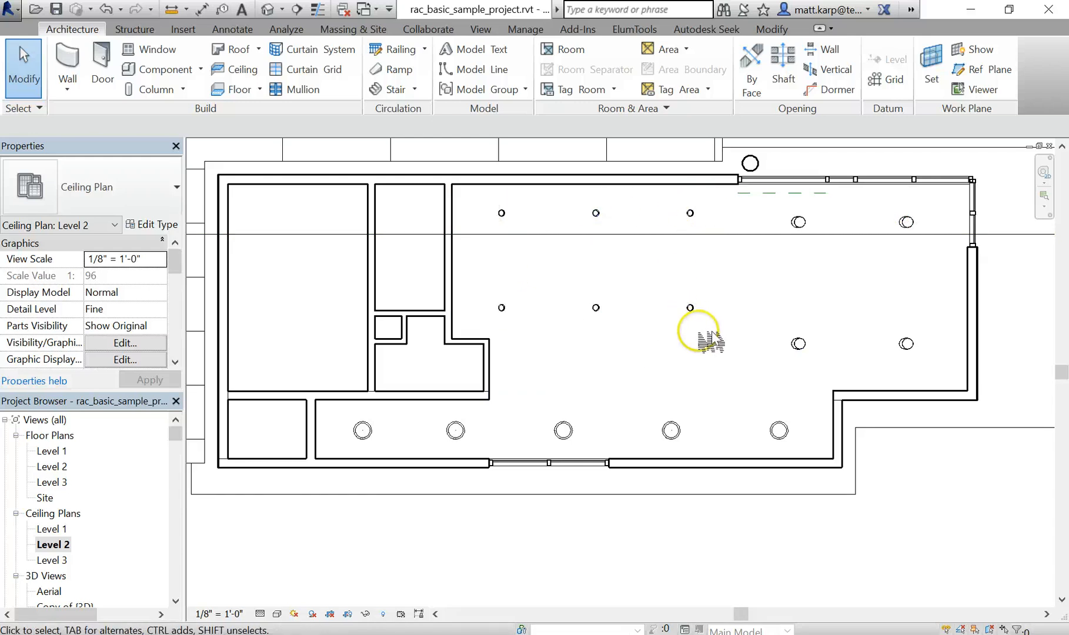
scroll(693, 388, "down", 1)
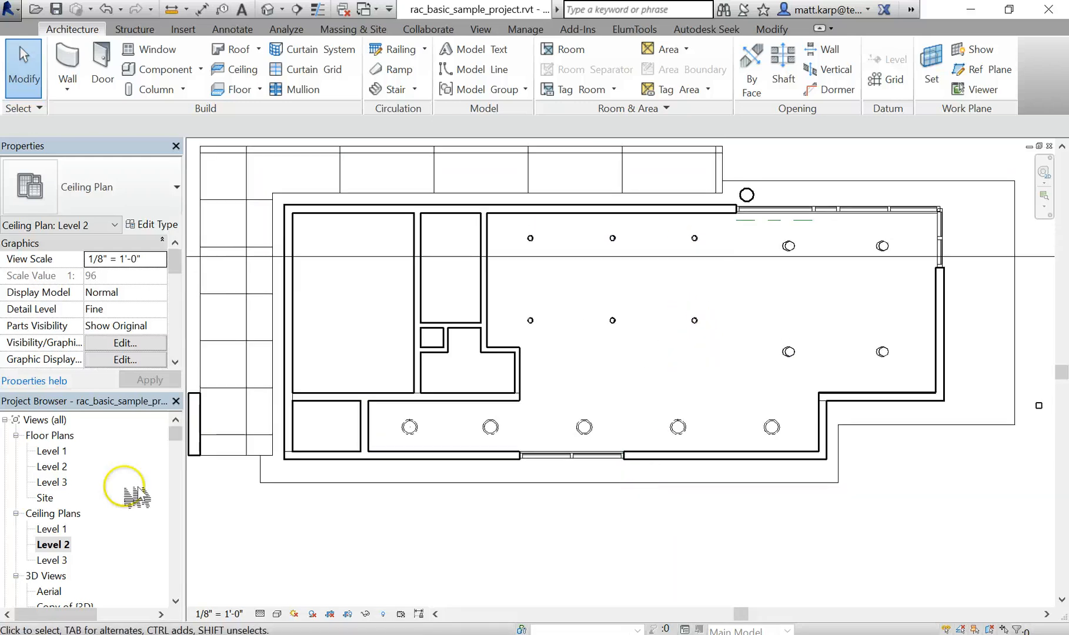
Review the Level 1 and Level 2 floor plans, and return to the Level 2 ceiling plan.
double_click(59, 452)
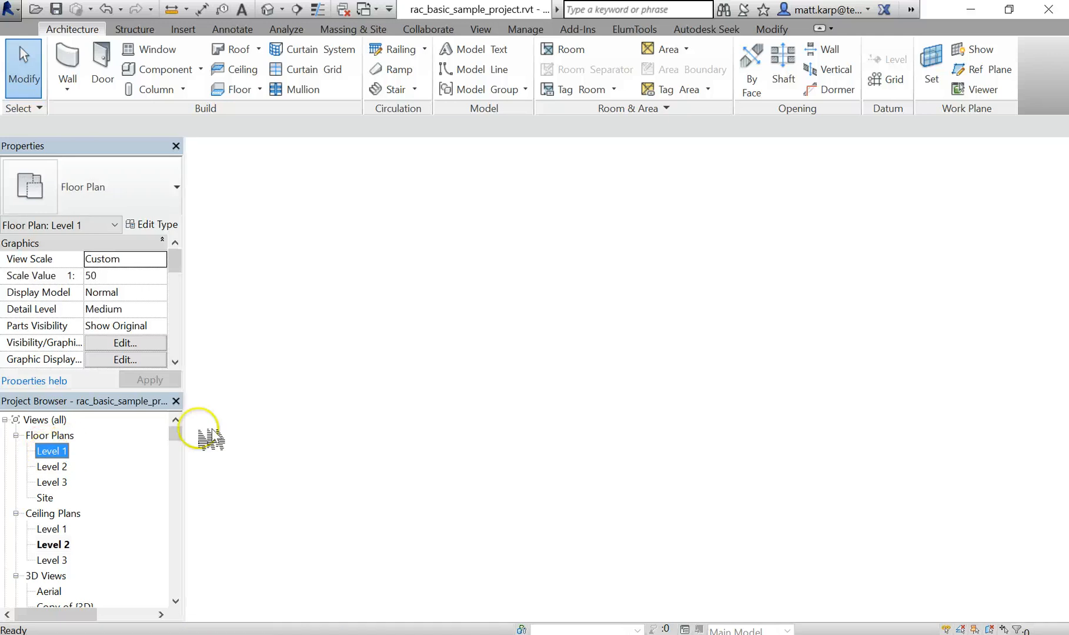
scroll(847, 341, "up", 1)
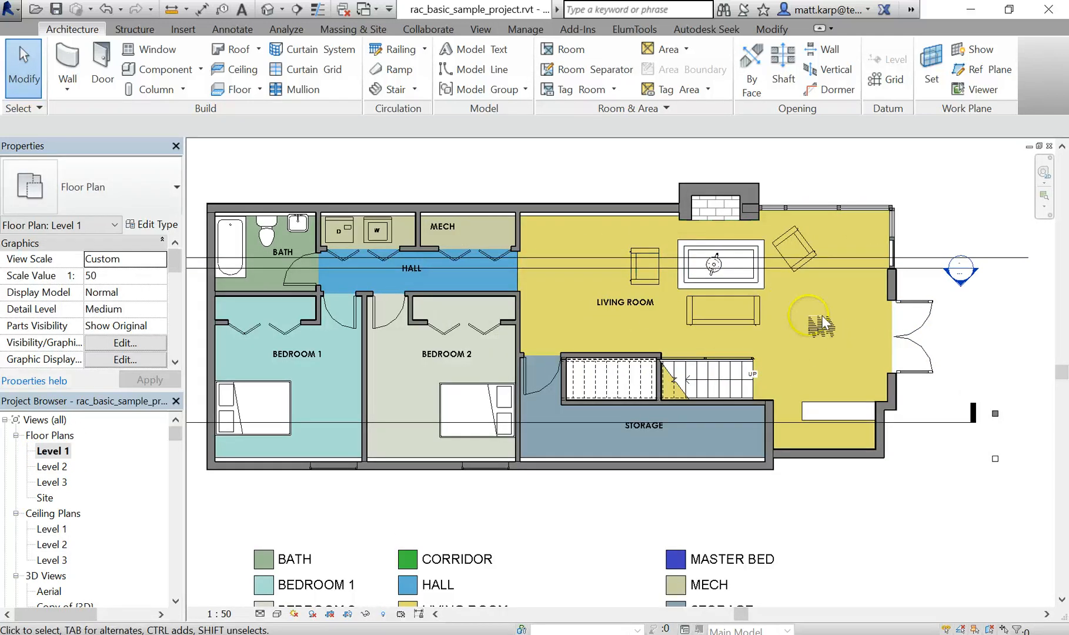
double_click(68, 465)
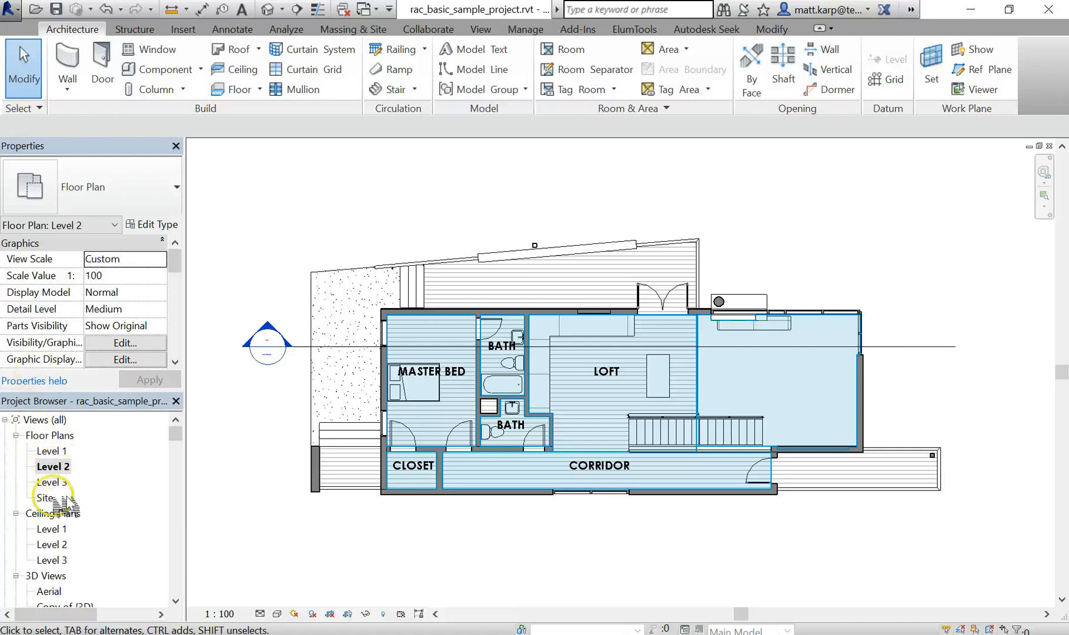
double_click(51, 545)
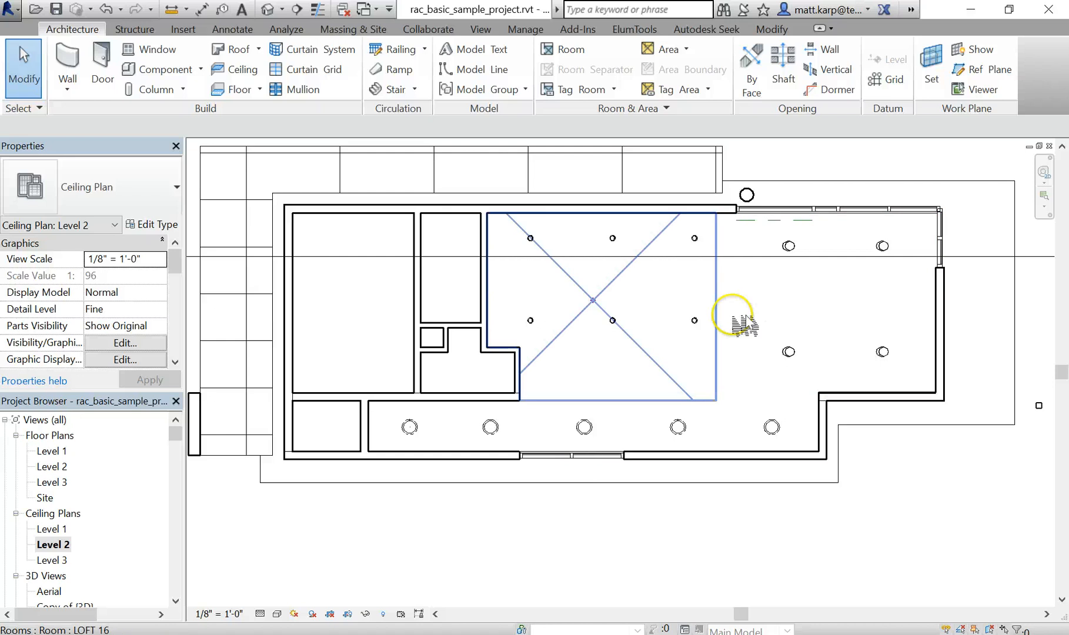
scroll(807, 363, "up", 1)
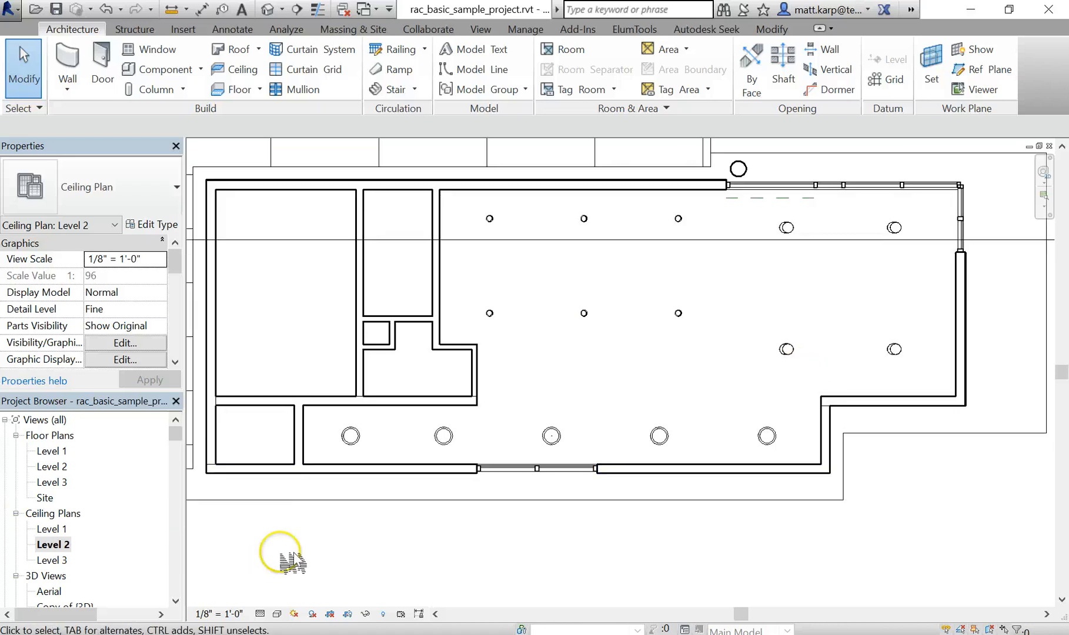
Return to the Copy of {3D} view and select the cylindrical pendant fixture hanging in front of the red beam for a close look.
key("ctrl+Tab")
key("ctrl+Tab")
key("ctrl+Tab")
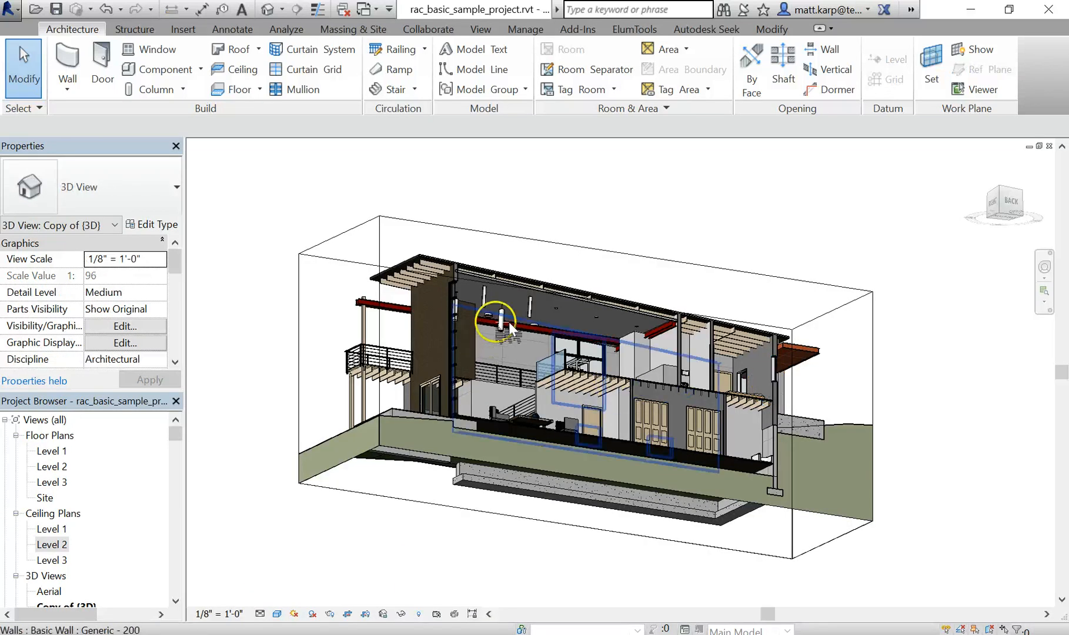
scroll(509, 328, "up", 4)
left_click(529, 322)
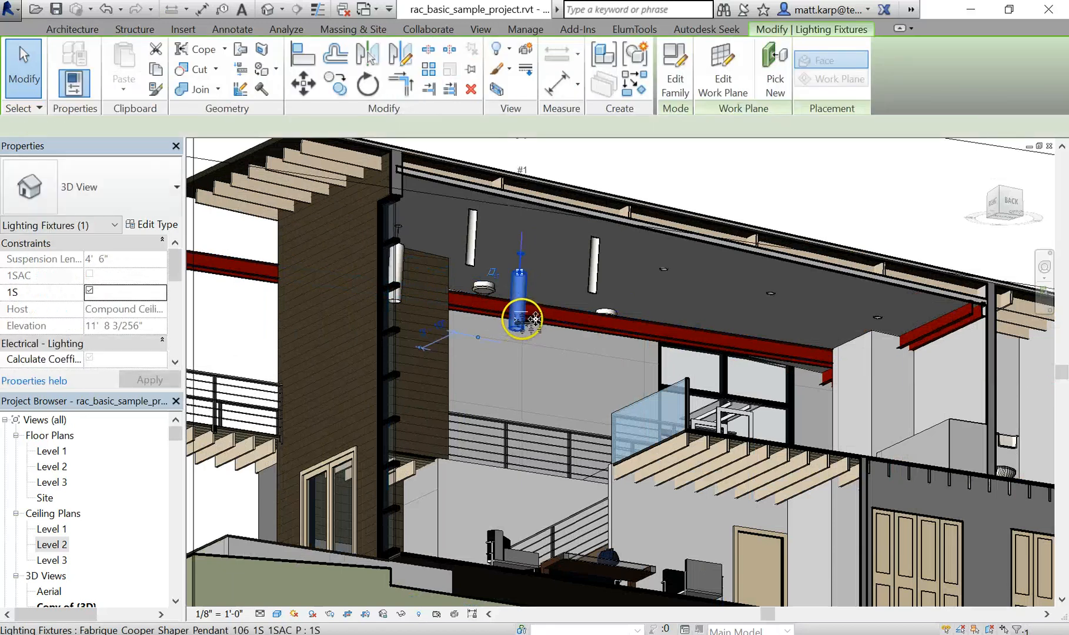
scroll(547, 322, "up", 5)
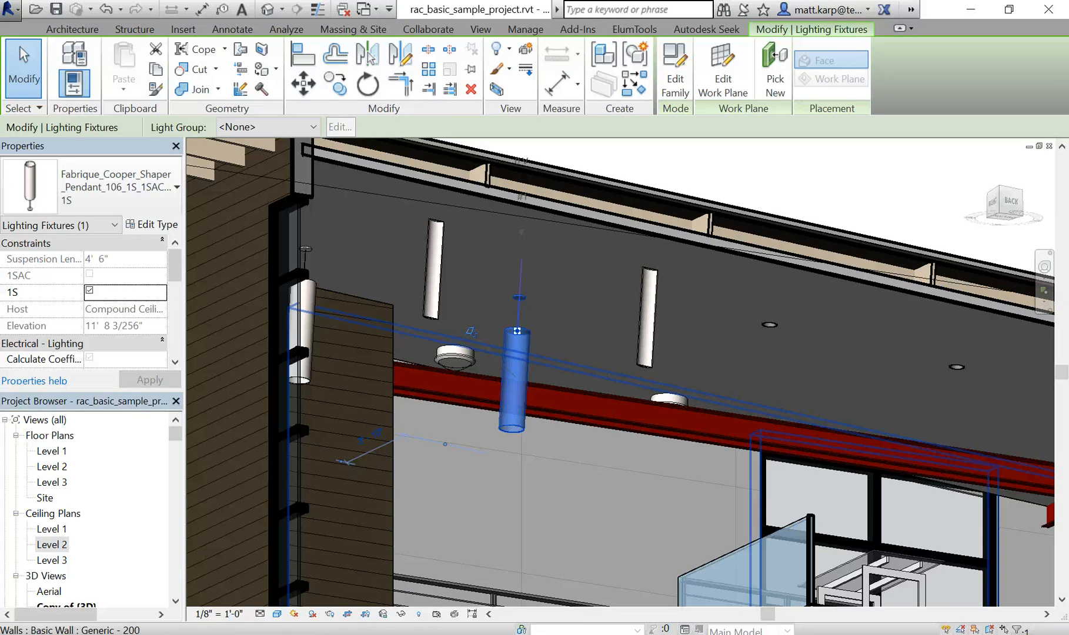
Switch to the sh_fabrq_106p_100899_sssx specification sheet in Bluebeam Revu and examine the pendant's ordering information on page 3.
key("alt+Tab")
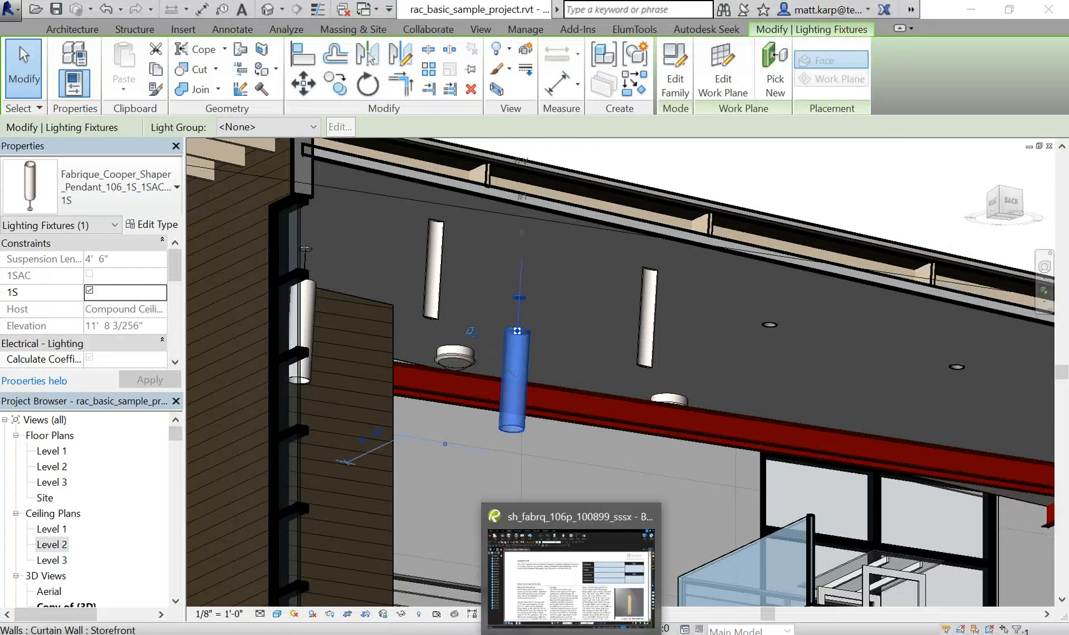
left_click(658, 562)
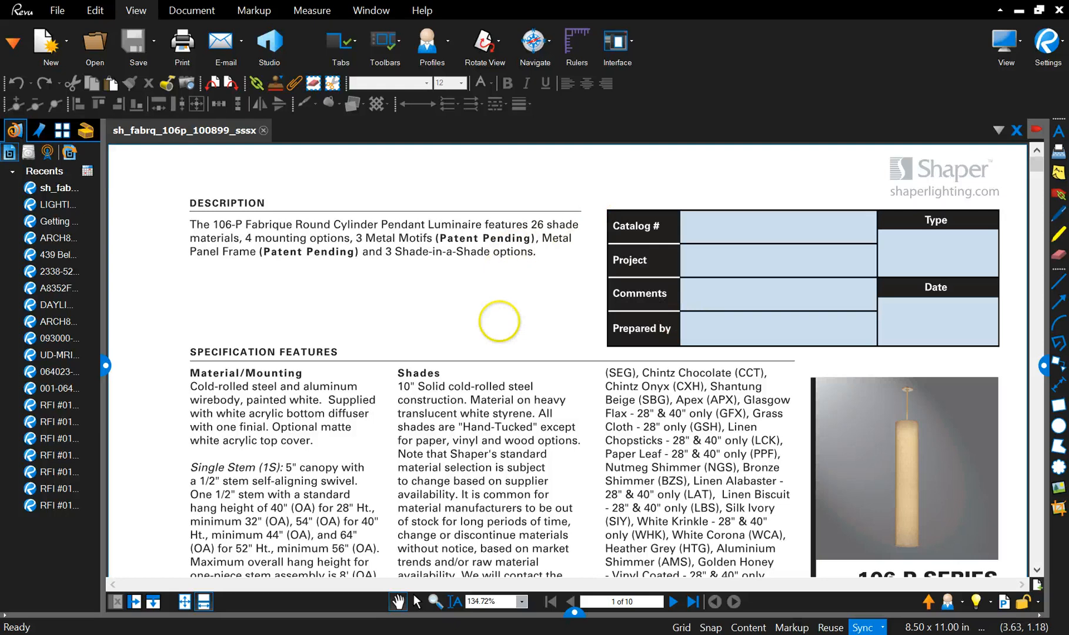
scroll(431, 308, "down", 10)
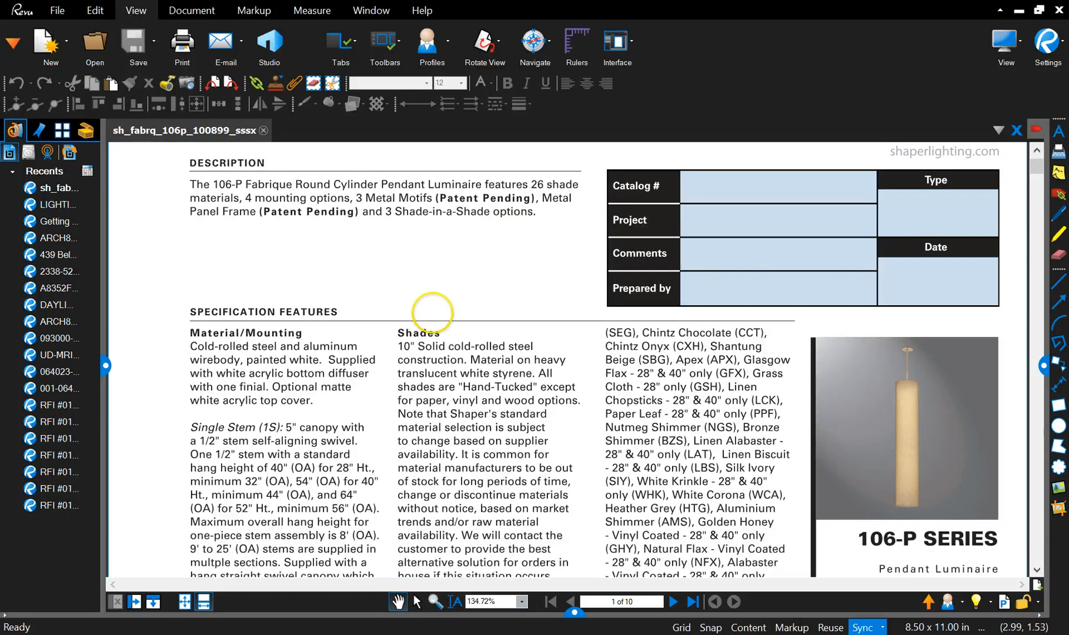
scroll(432, 314, "down", 10)
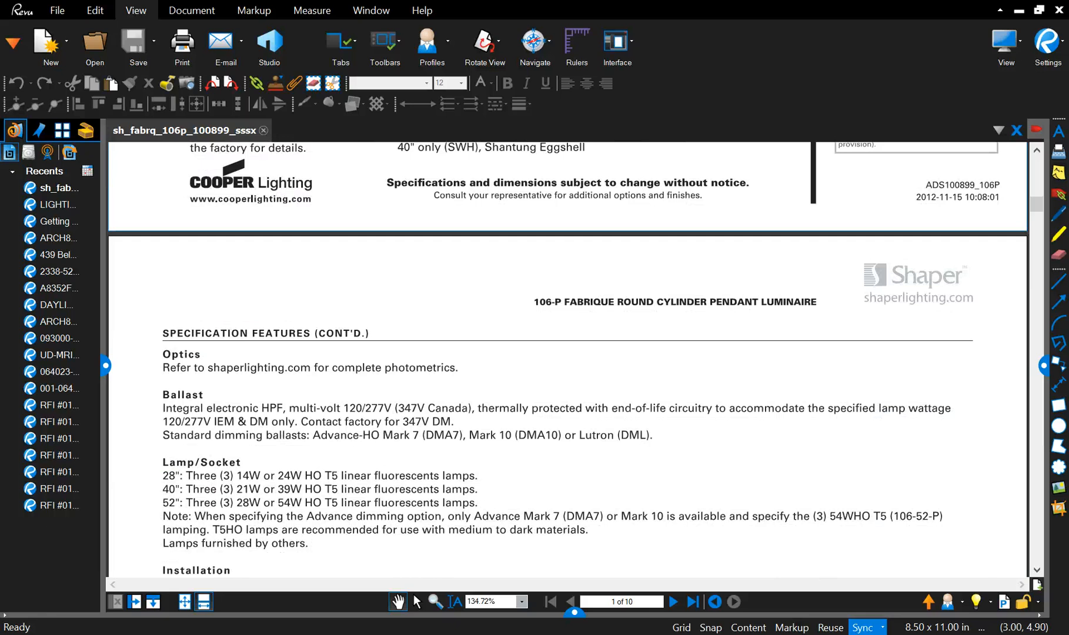
scroll(432, 315, "down", 10)
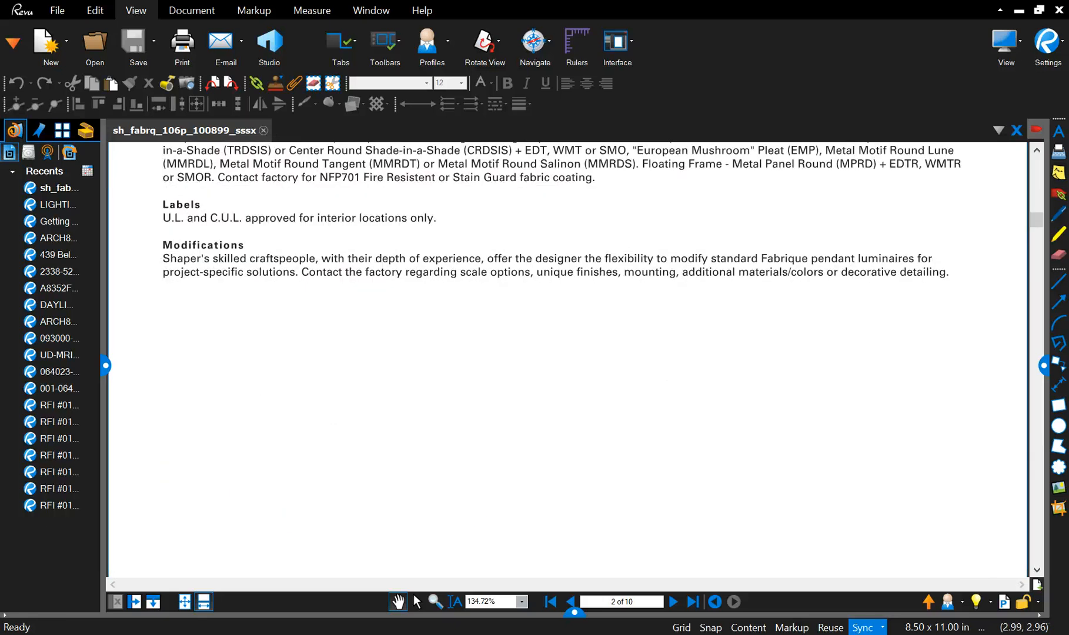
scroll(432, 314, "down", 5)
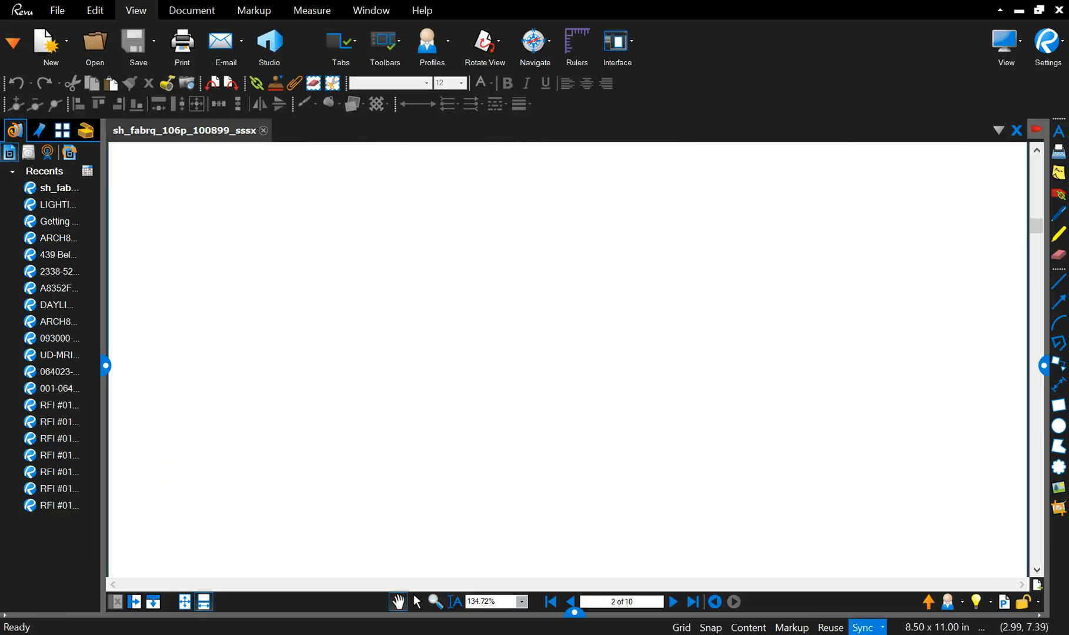
left_click(1036, 490)
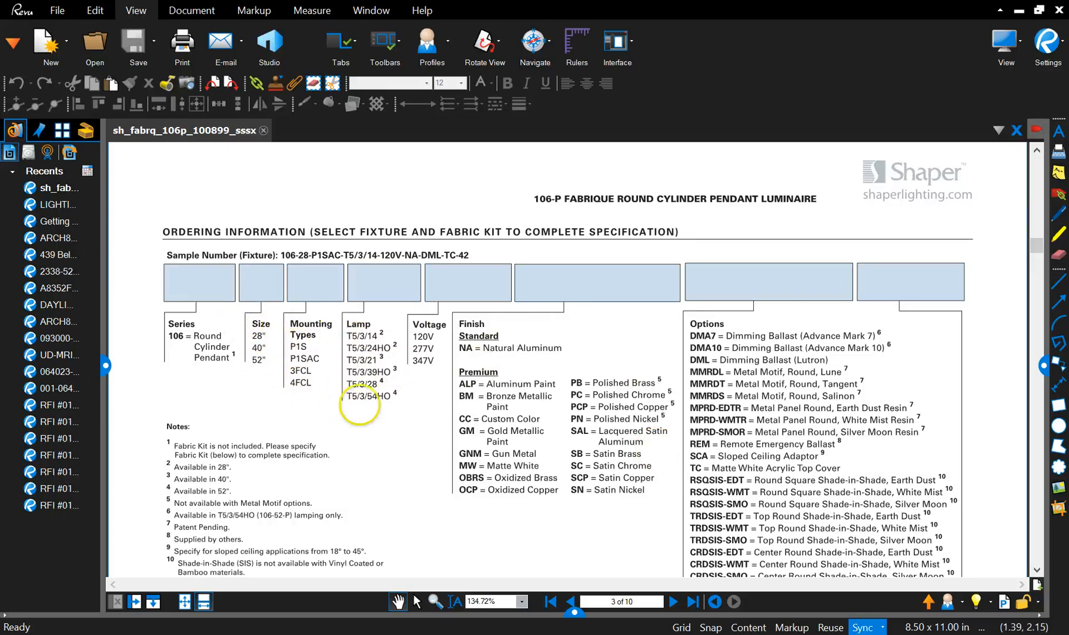
scroll(346, 381, "down", 1)
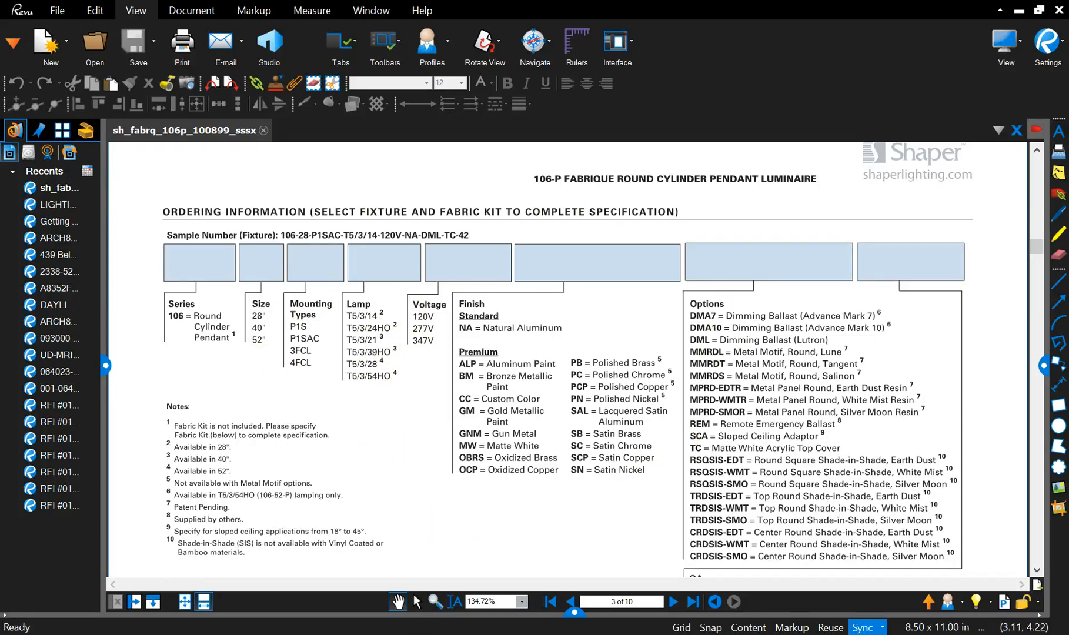
Bring up the pendant folder in File Explorer, widen its window, and select the photometric file 106_52_T53_28_120V_SWH.ies.
mouse_move(387, 634)
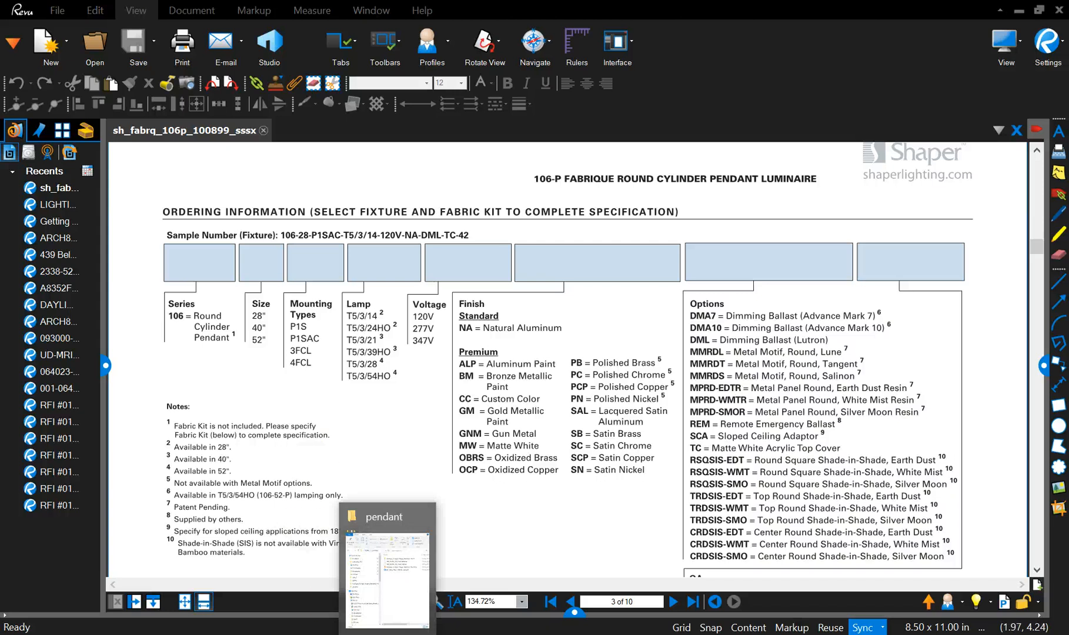
left_click(412, 573)
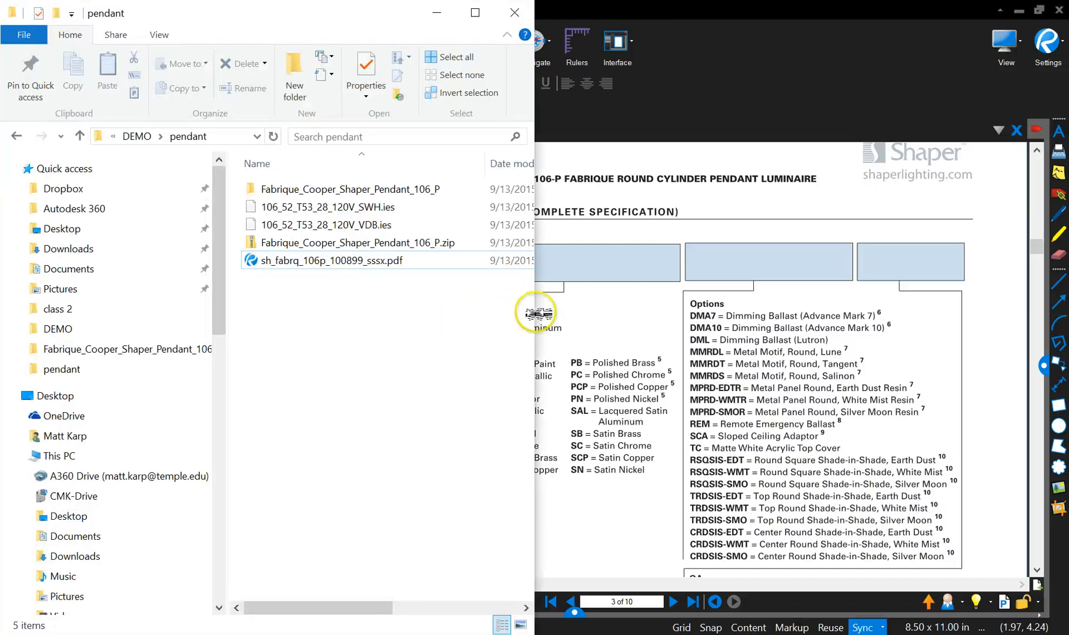
left_click_drag(535, 313, 758, 311)
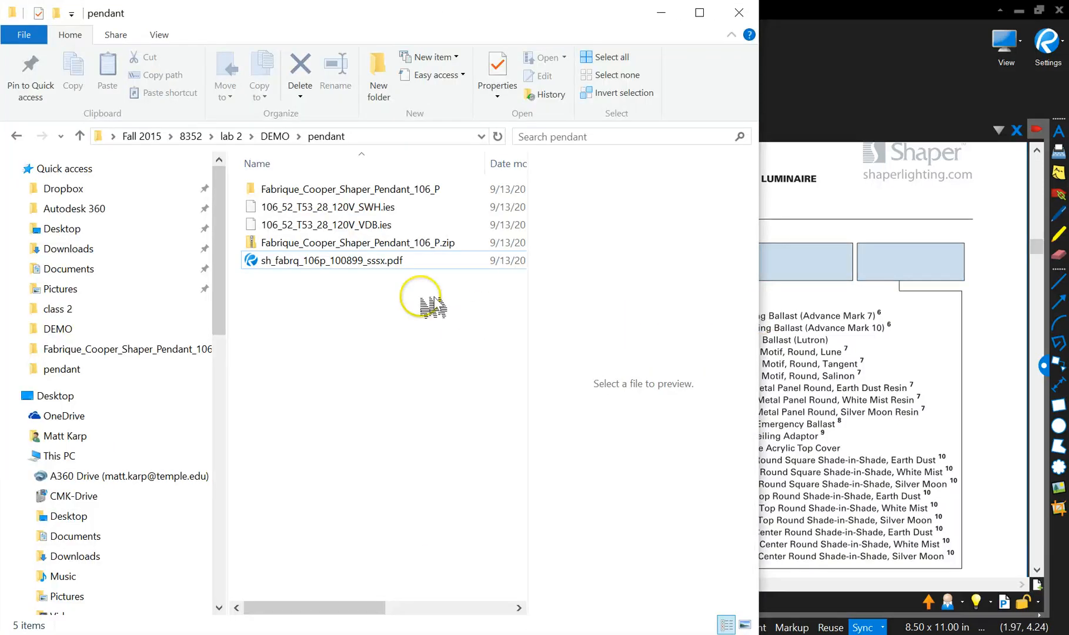
left_click(340, 225)
left_click(370, 207)
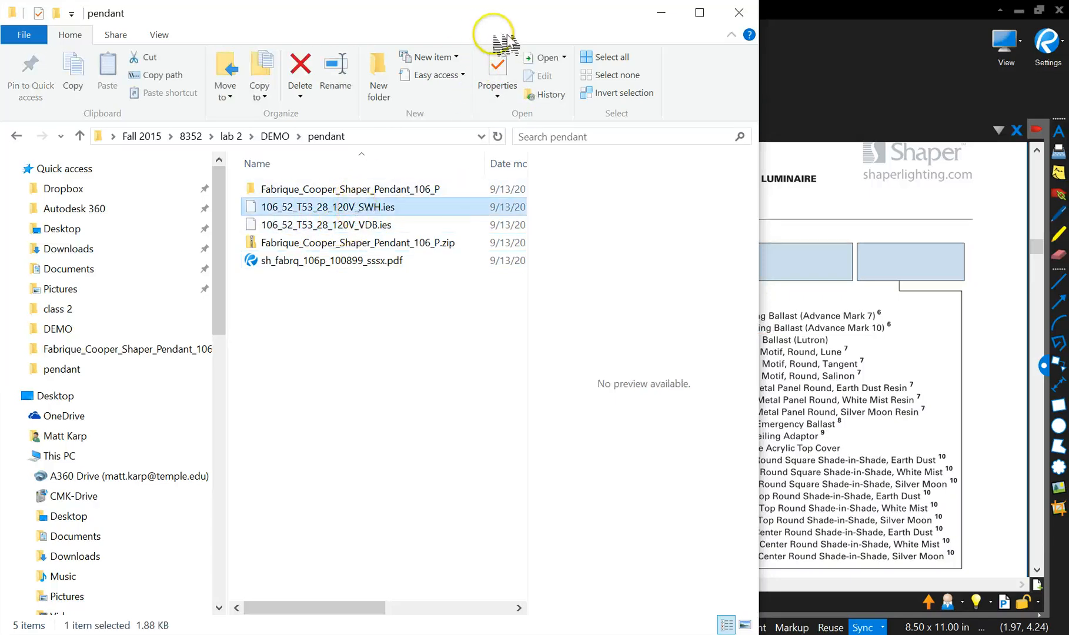
Compare the IES file names with the specification sheet's ordering codes side by side, and return to the Revit model.
left_click_drag(510, 23, 1066, 48)
left_click(297, 244)
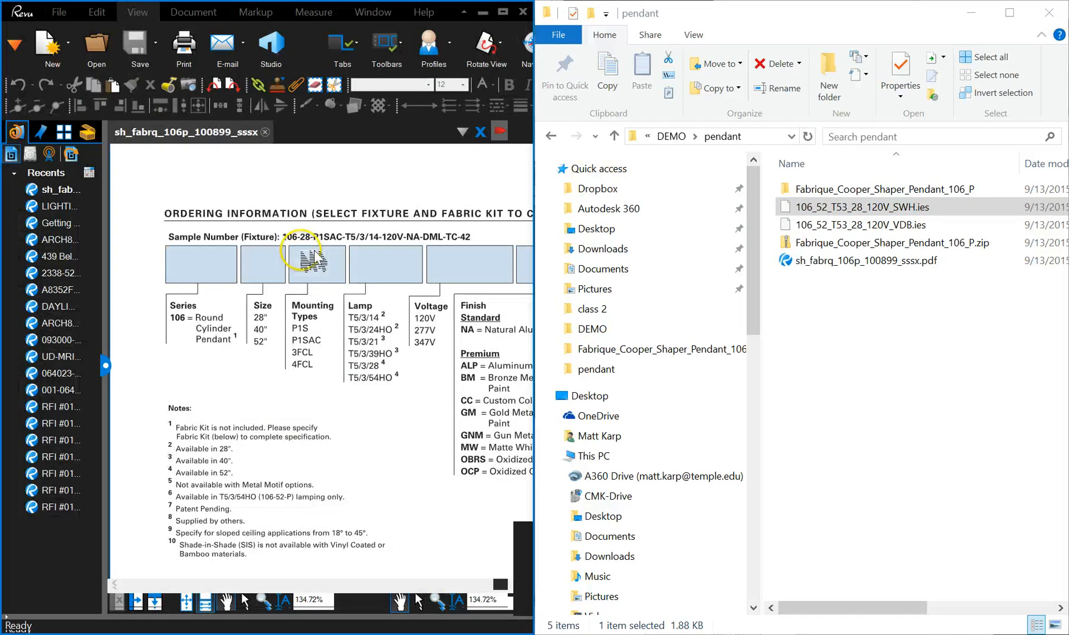
scroll(270, 227, "up", 1)
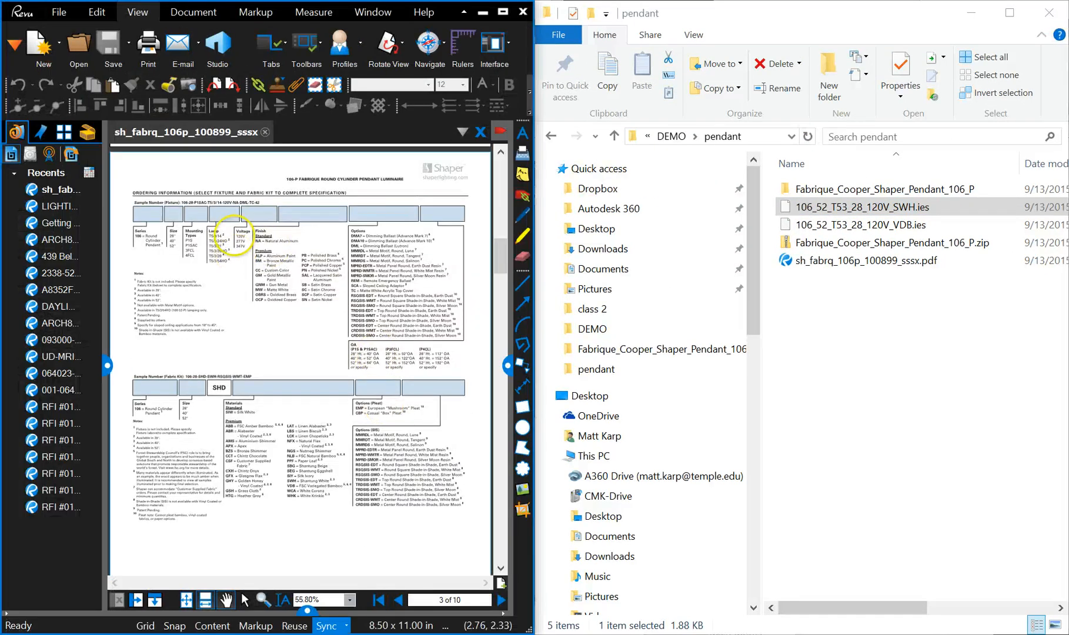
scroll(207, 287, "up", 1)
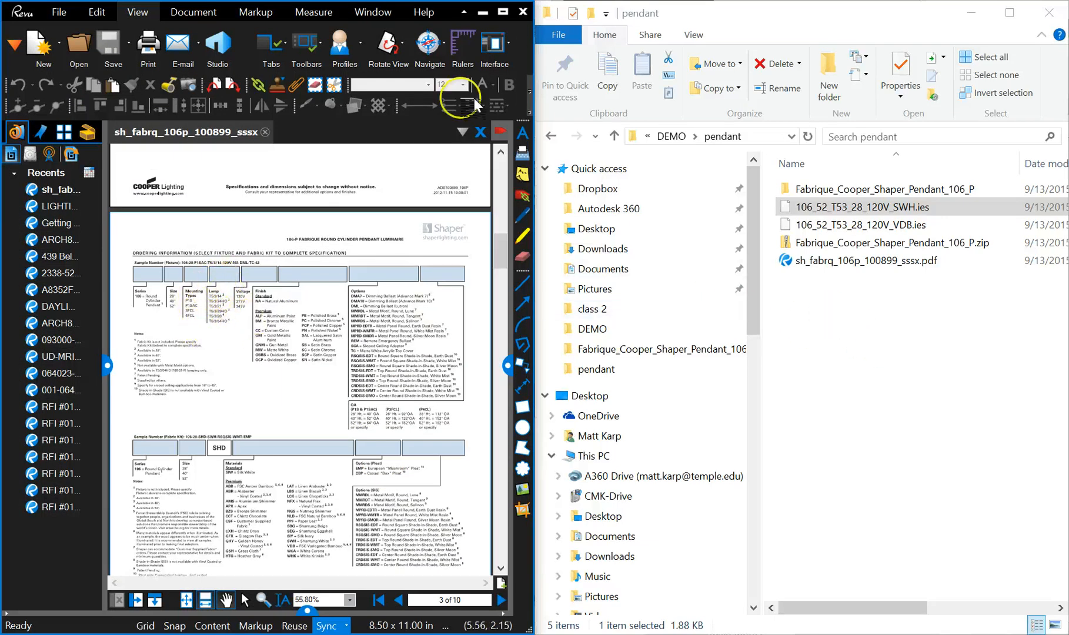
left_click(482, 11)
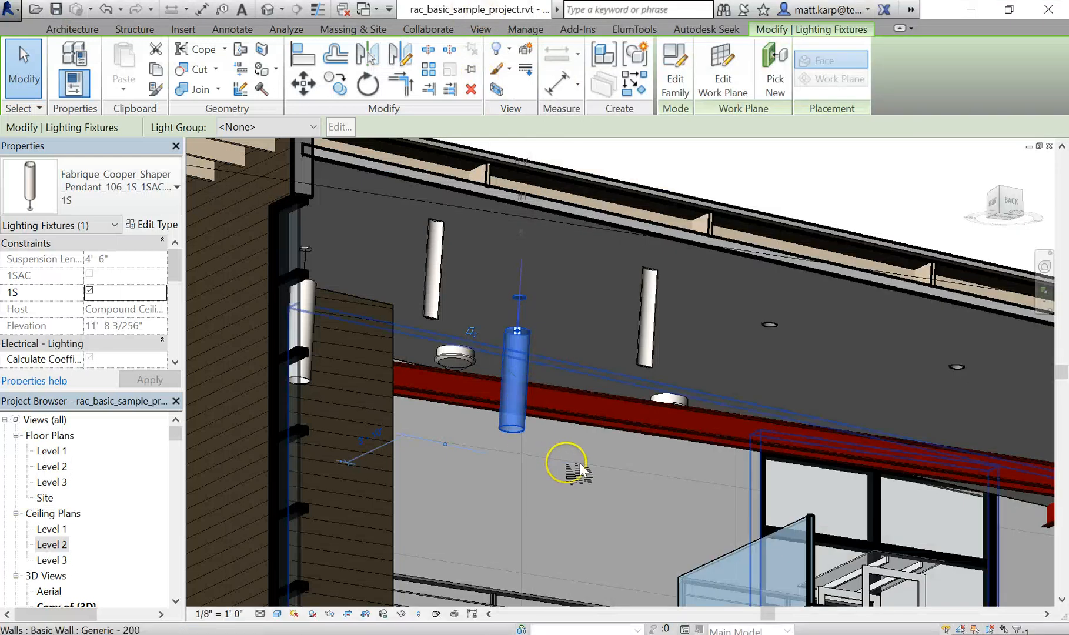
left_click(558, 462)
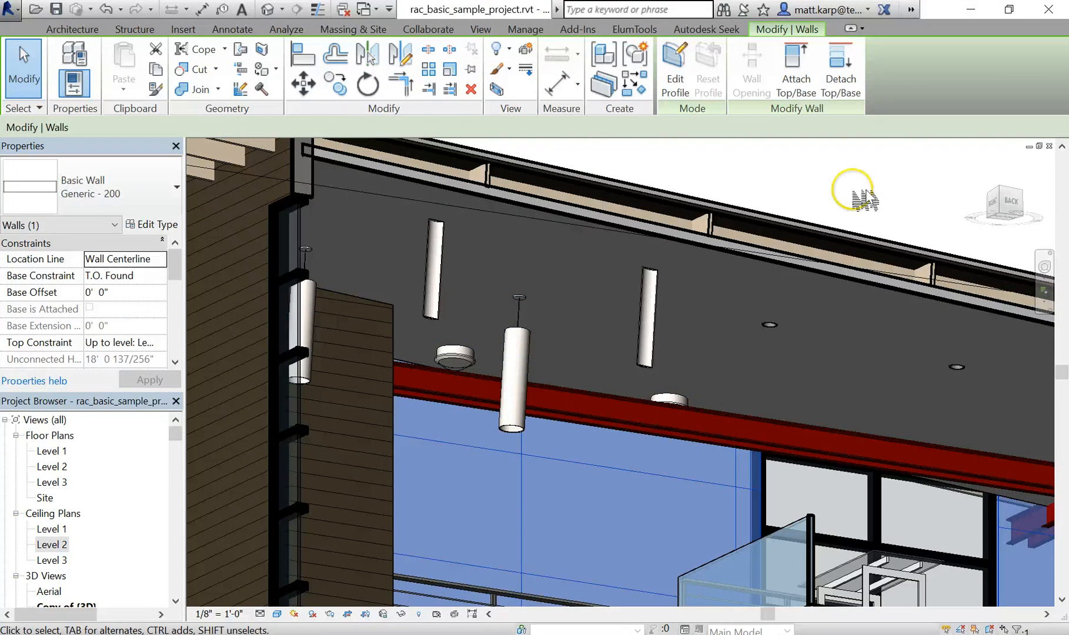
Widen the Properties palette and examine the Photometrics type parameters of the cylindrical pendant hanging in front of the red beam.
key("Escape")
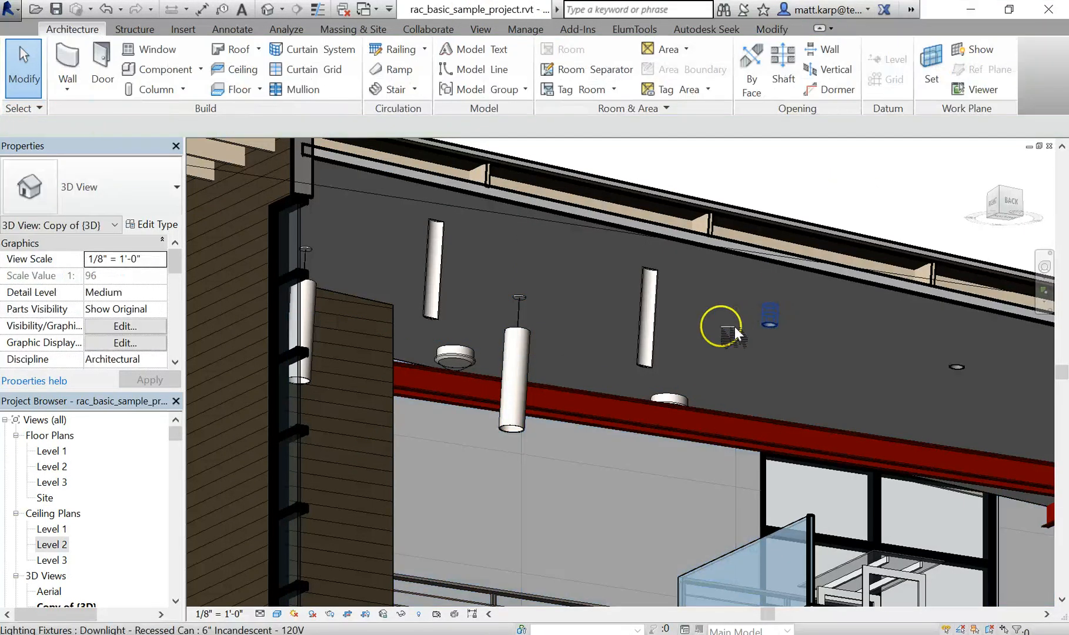
left_click(531, 332)
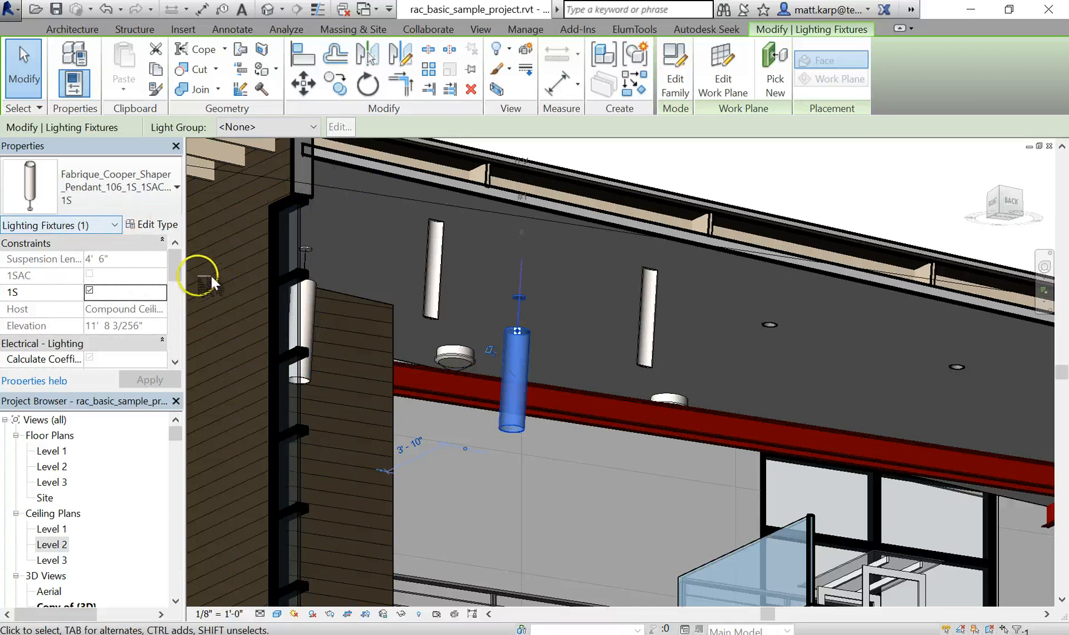
left_click_drag(186, 291, 307, 300)
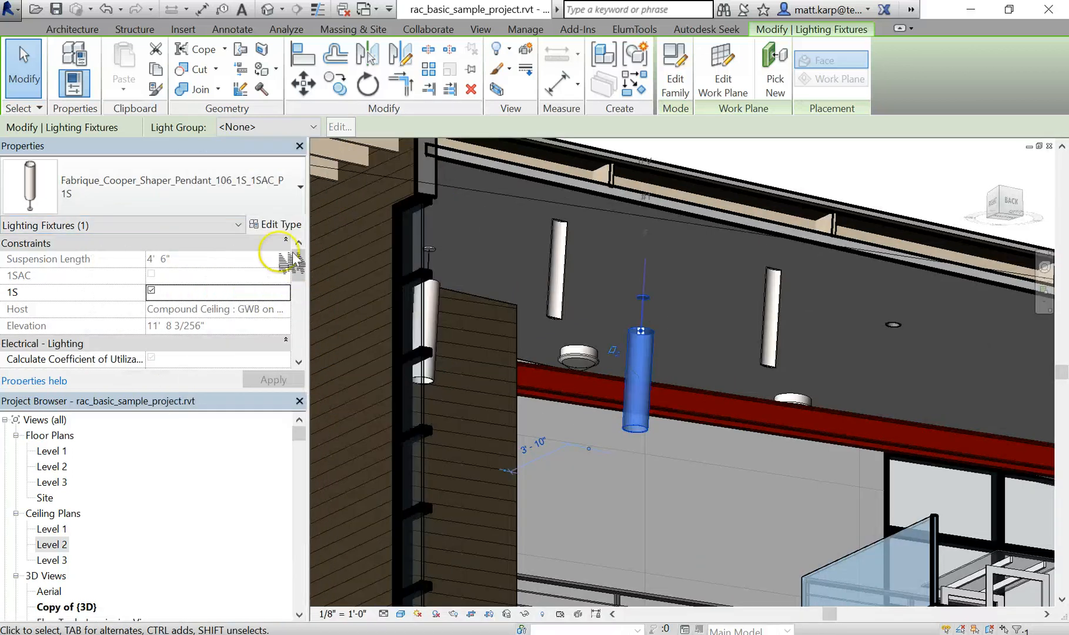
left_click(288, 226)
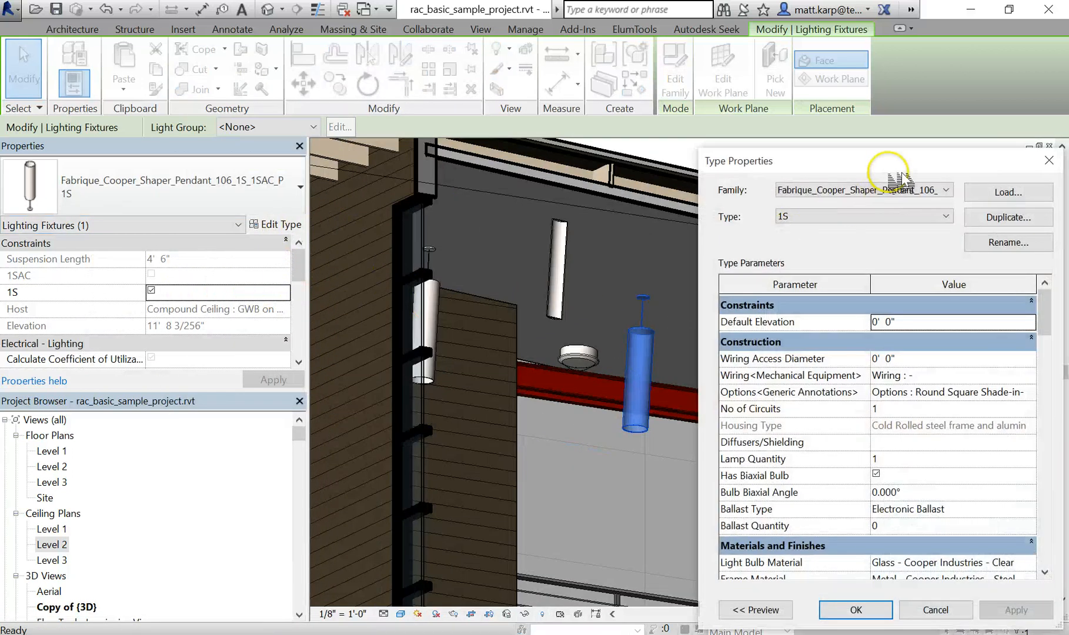
left_click_drag(893, 169, 388, 70)
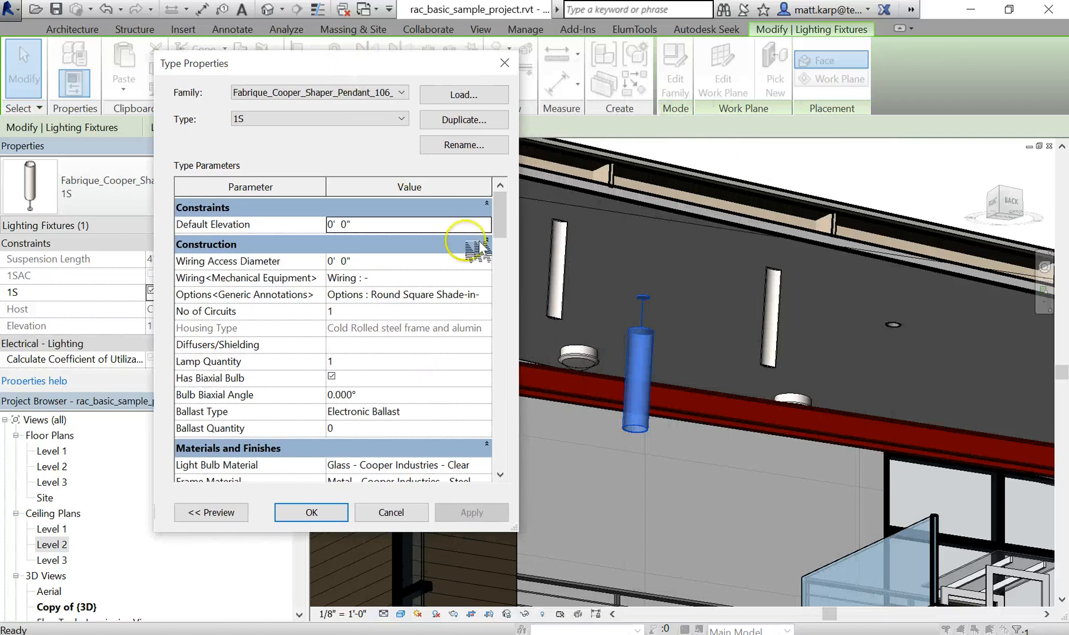
left_click_drag(505, 226, 509, 402)
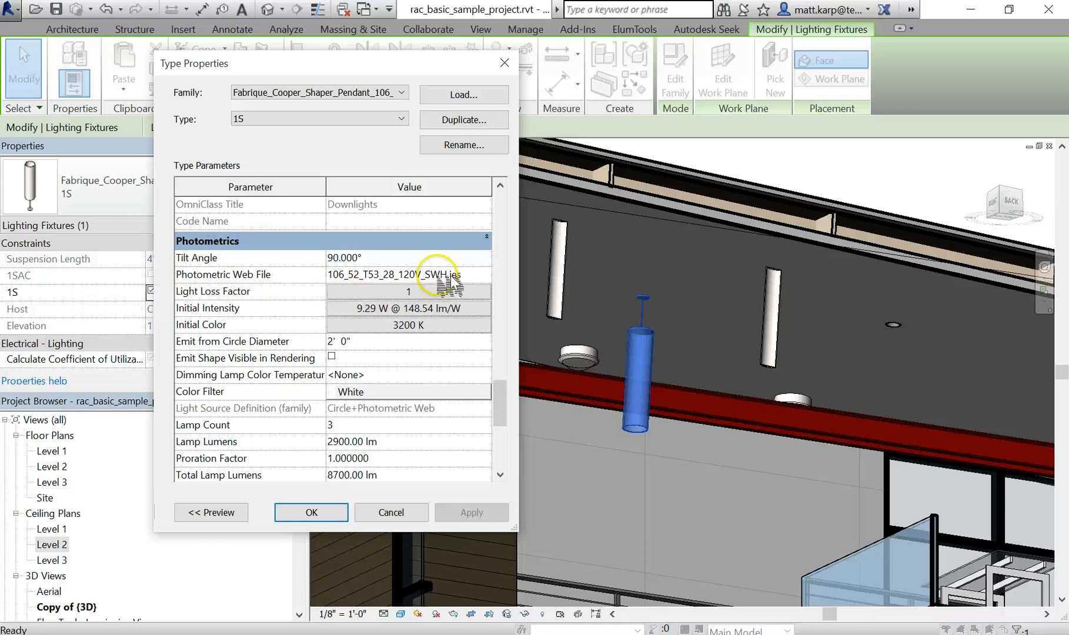
Look through the IES files available for the pendant's Photometric Web File, keeping the current assignment, and close its type properties.
left_click(488, 272)
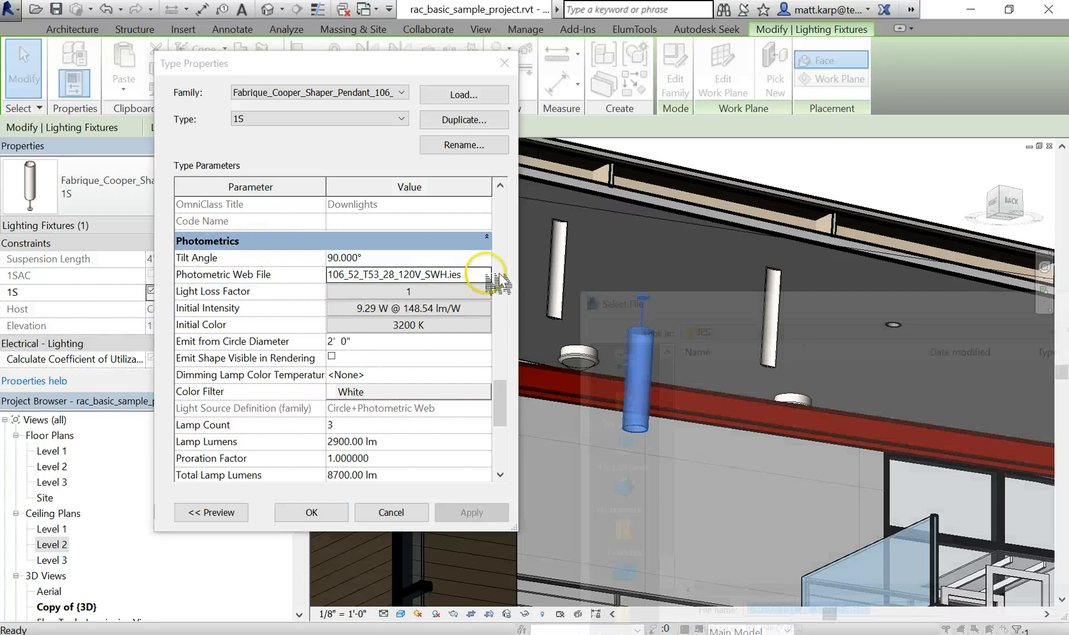
left_click_drag(835, 305, 661, 143)
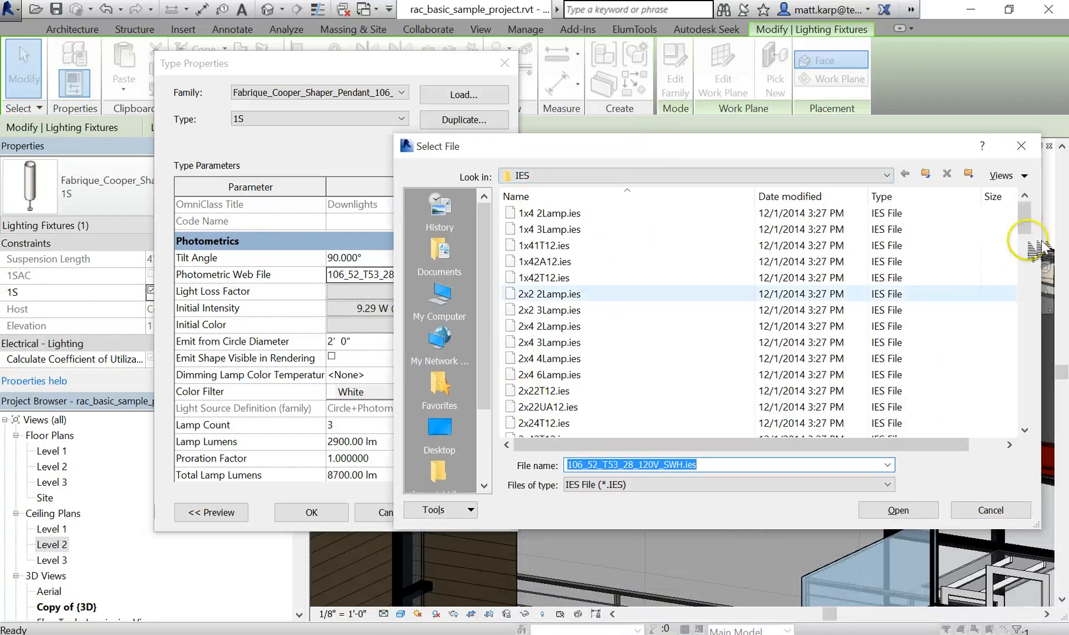
mouse_move(1029, 222)
left_mouse_down()
mouse_move(1037, 290)
mouse_move(1026, 434)
mouse_move(1024, 211)
left_mouse_up()
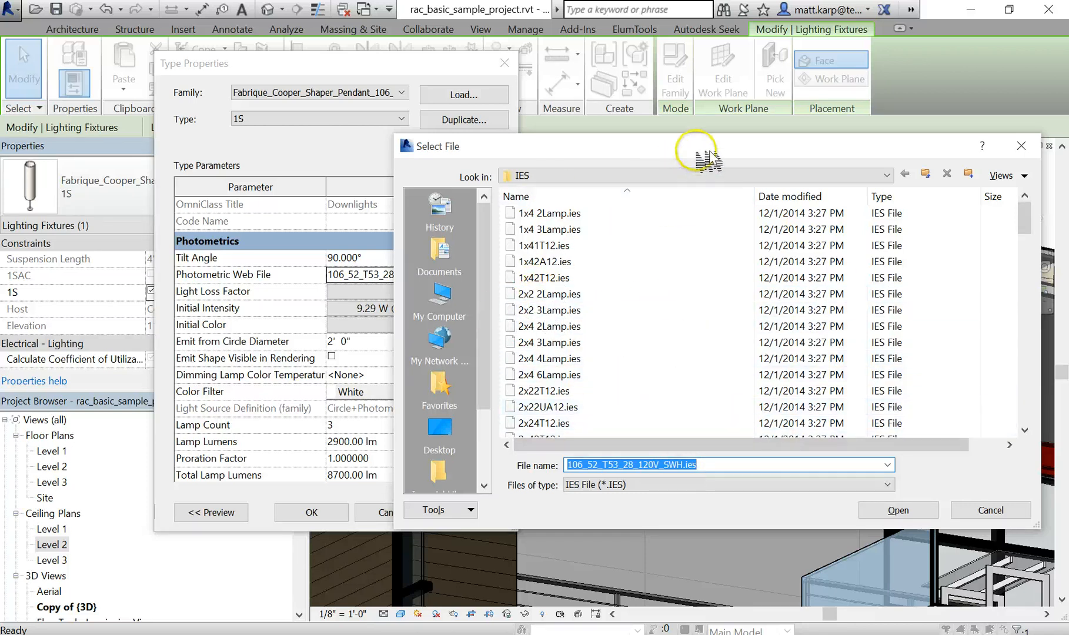
left_click_drag(692, 155, 595, 159)
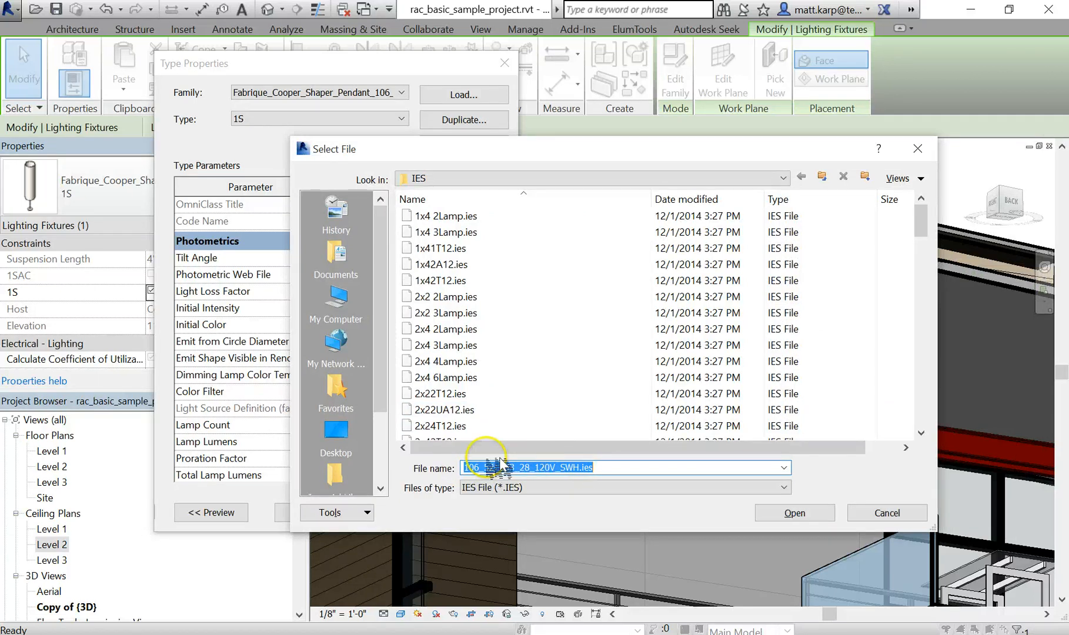
left_click(899, 517)
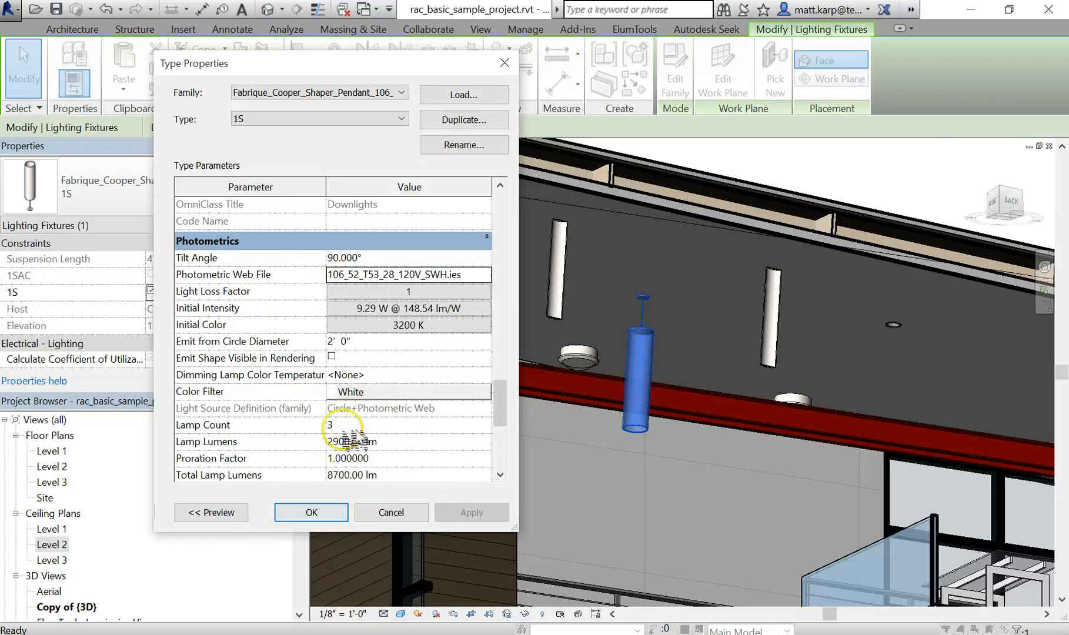
left_click(345, 518)
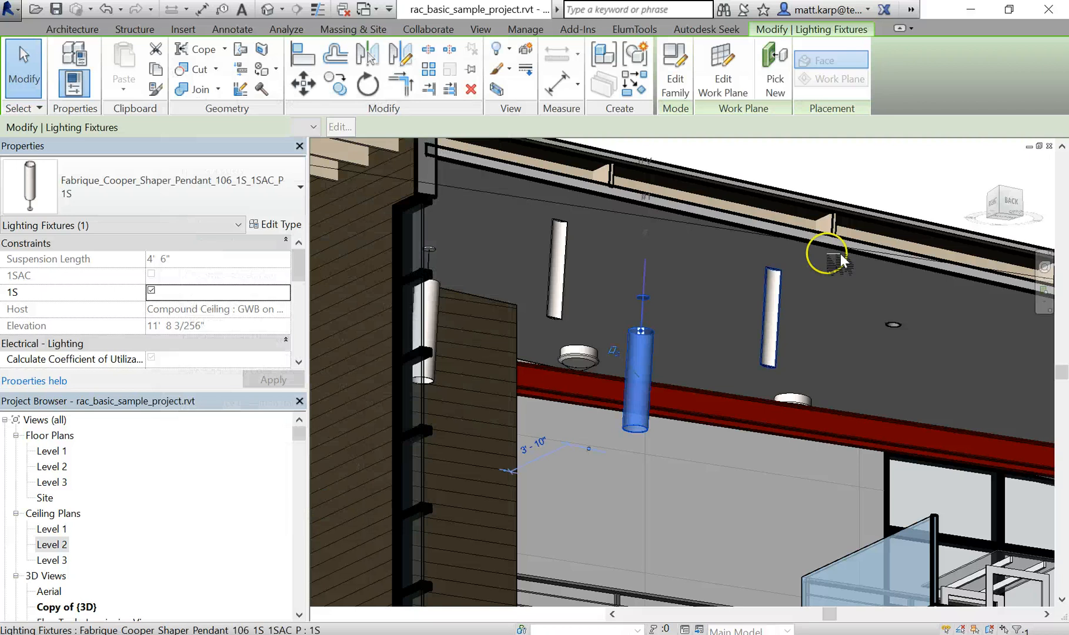
Examine the light source distributions of the project's fixture types in the ElumTools Luminaire Manager and close it.
key("Escape")
scroll(858, 238, "down", 2)
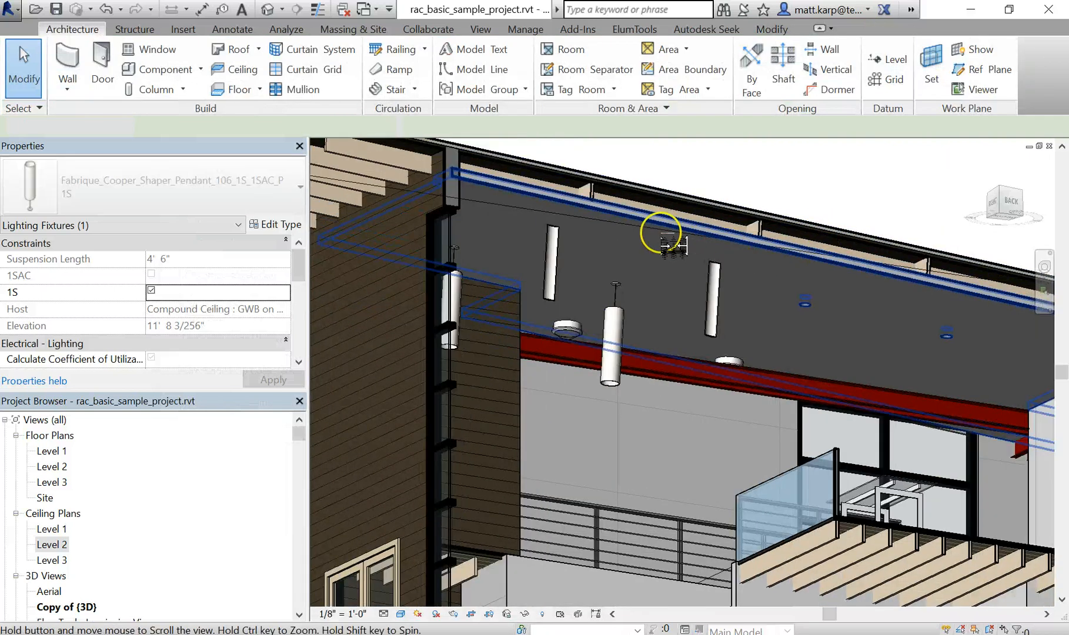
middle_click_drag(661, 239, 890, 373, "shift")
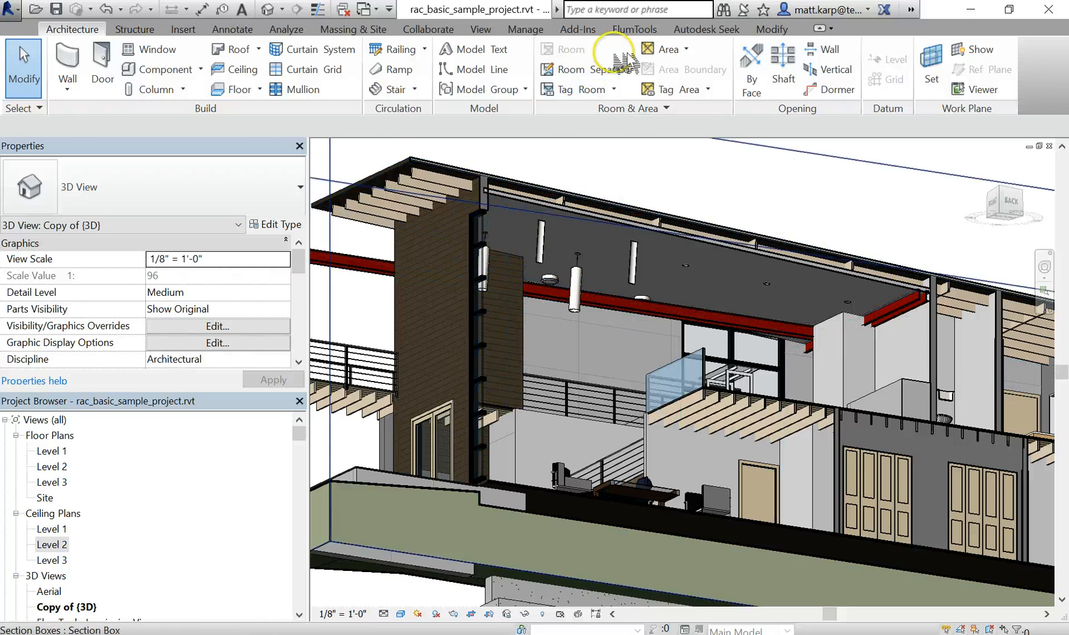
left_click(634, 29)
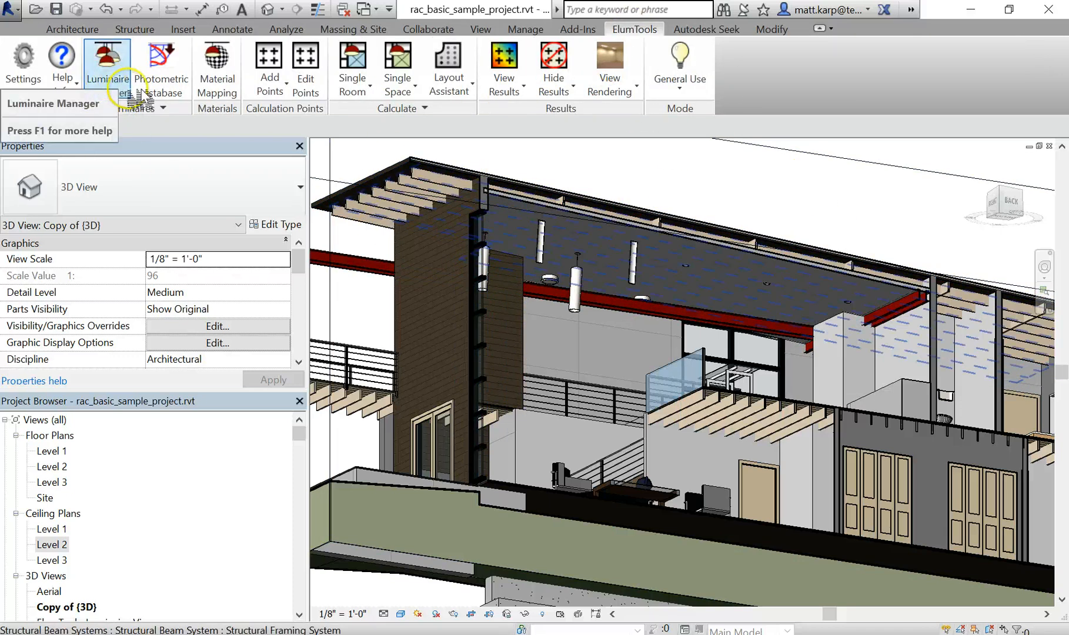
left_click(127, 74)
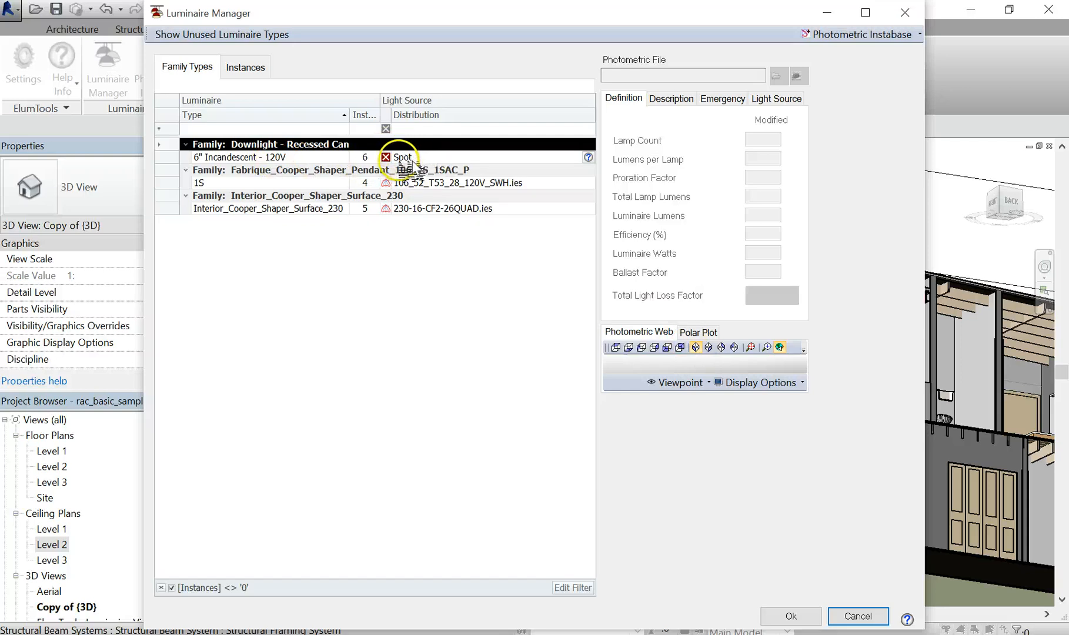
left_click(817, 615)
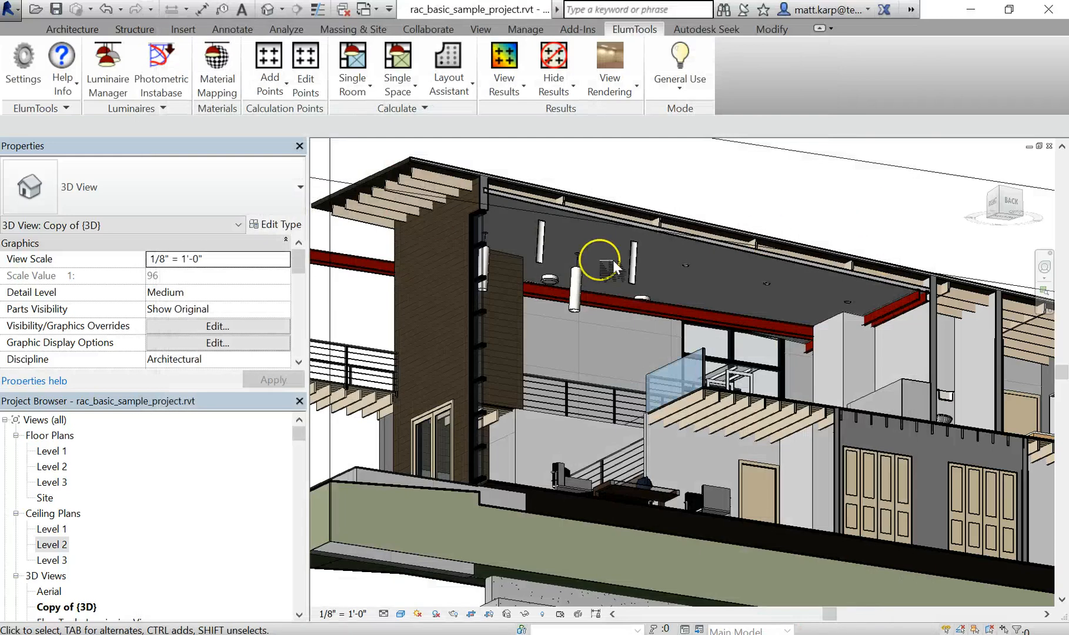
Select the recessed downlight nearest the pendants in the ceiling to check its family and type, and clear the selection.
scroll(677, 281, "up", 4)
scroll(714, 280, "up", 2)
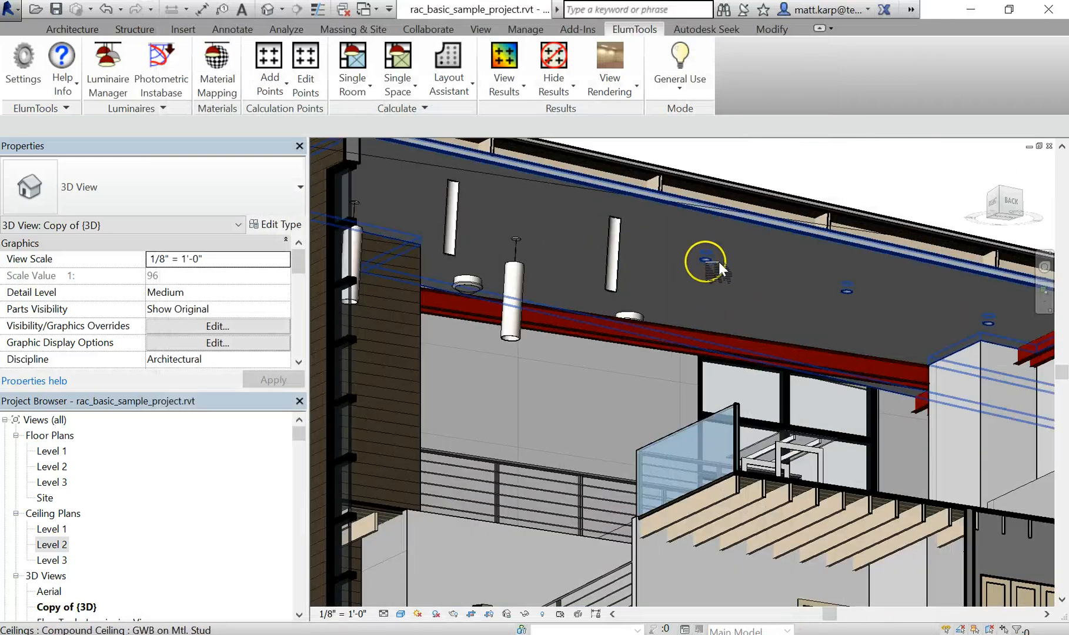
left_click(706, 258)
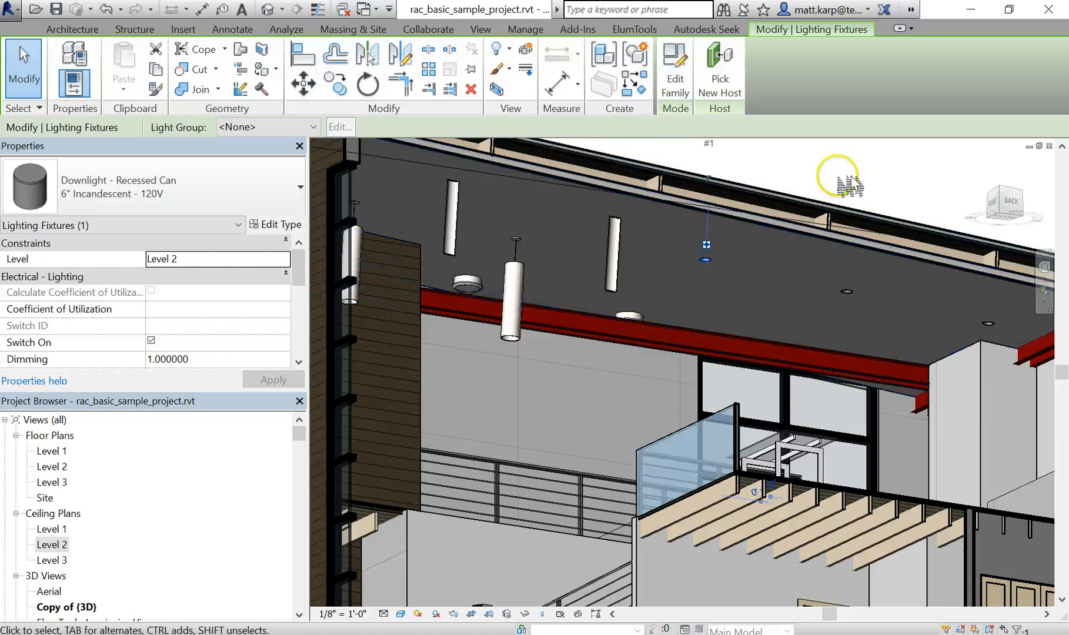
key("Escape")
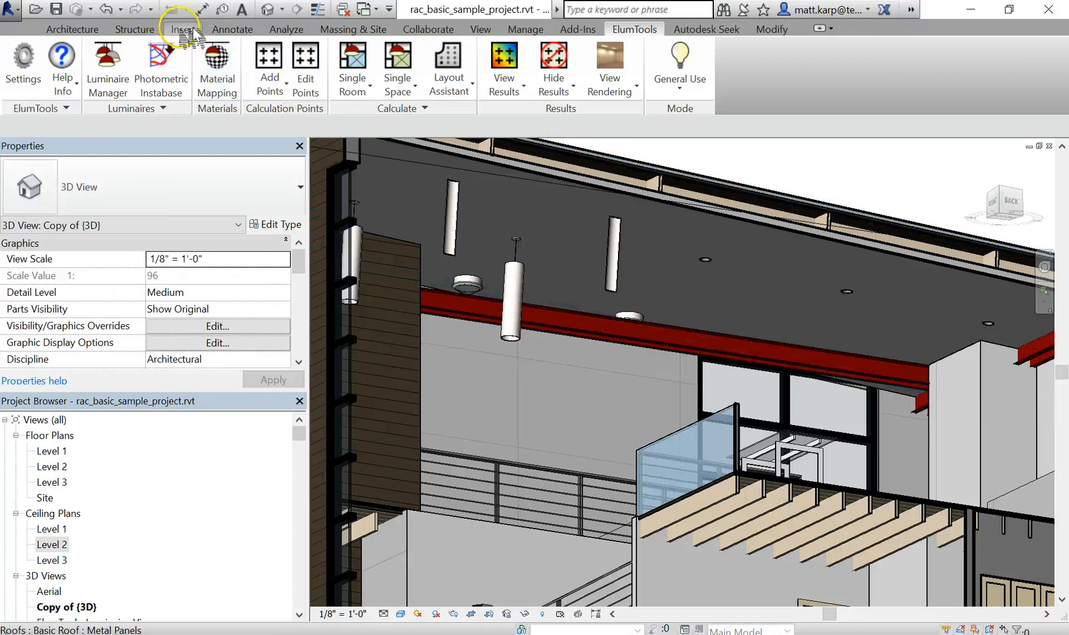
Preview the wall washer, spot and recessed can downlight families in the library's Lighting > Architectural > Internal folder without loading any.
left_click(183, 30)
left_click(498, 77)
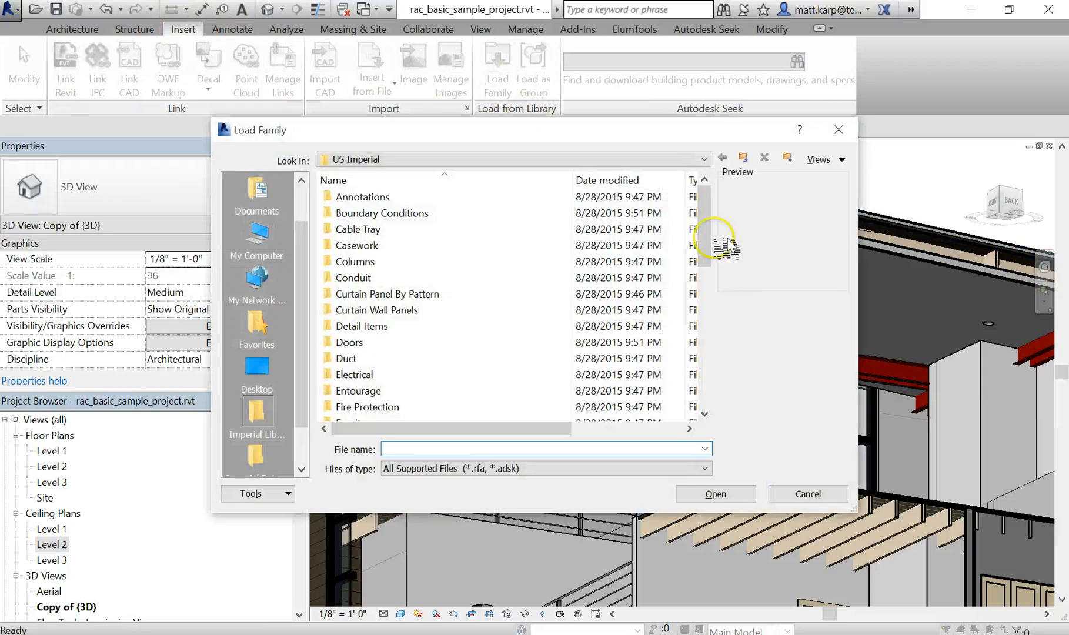
mouse_move(706, 231)
left_mouse_down()
mouse_move(728, 334)
mouse_move(728, 247)
left_mouse_up()
double_click(396, 363)
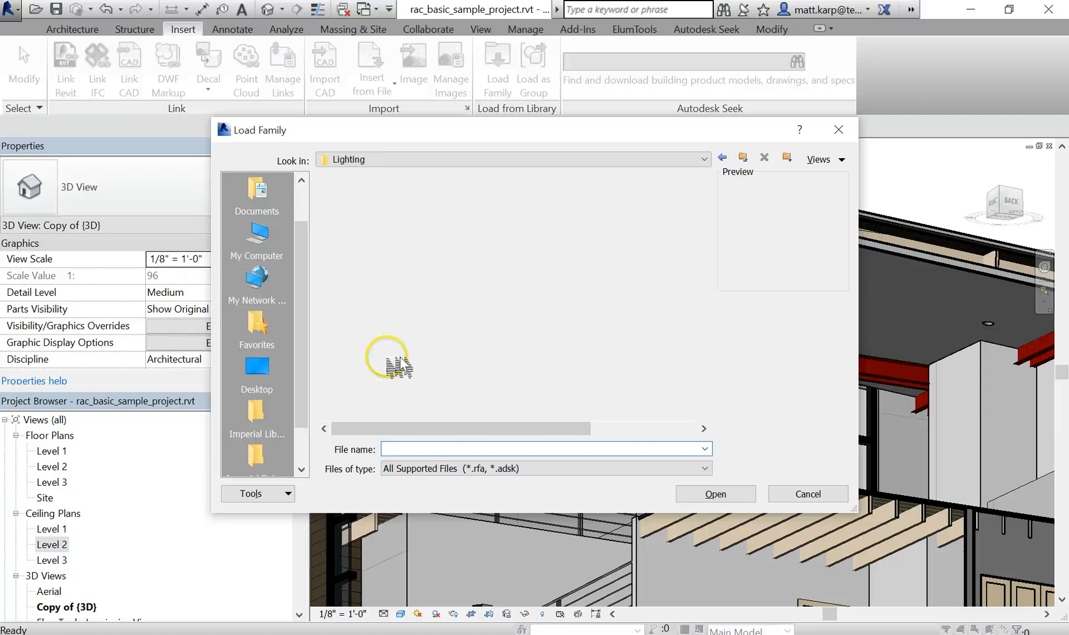
double_click(377, 197)
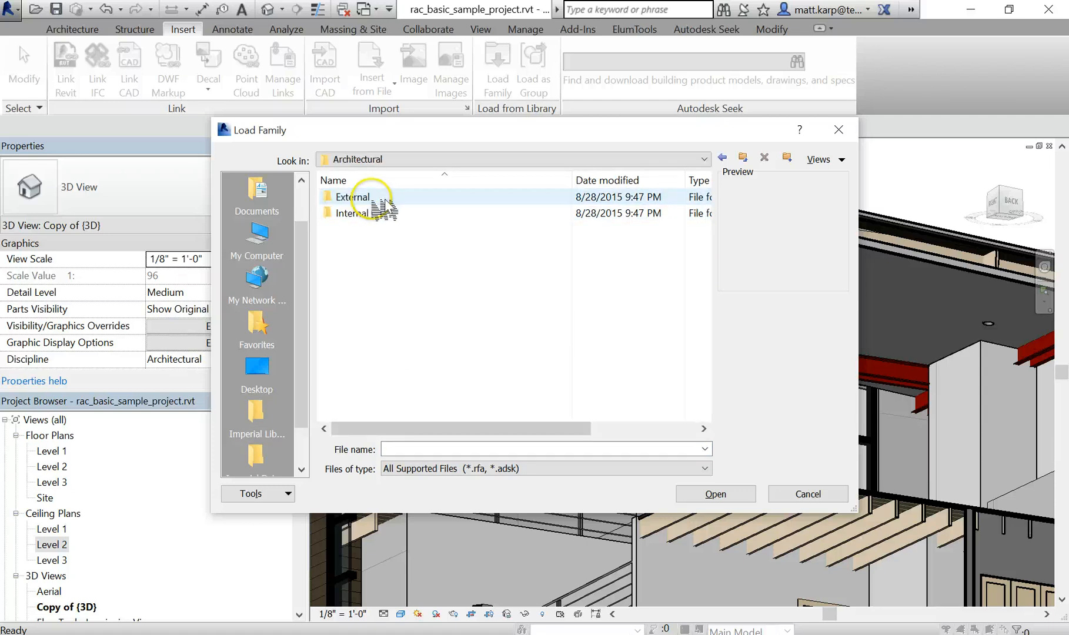
double_click(371, 212)
left_click(448, 295)
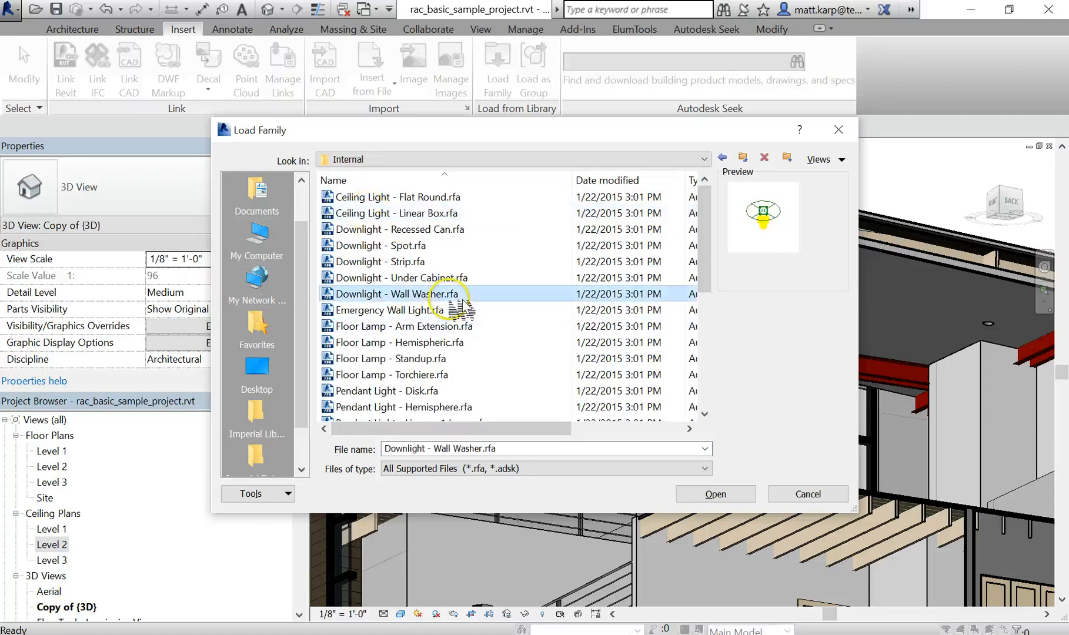
left_click(405, 245)
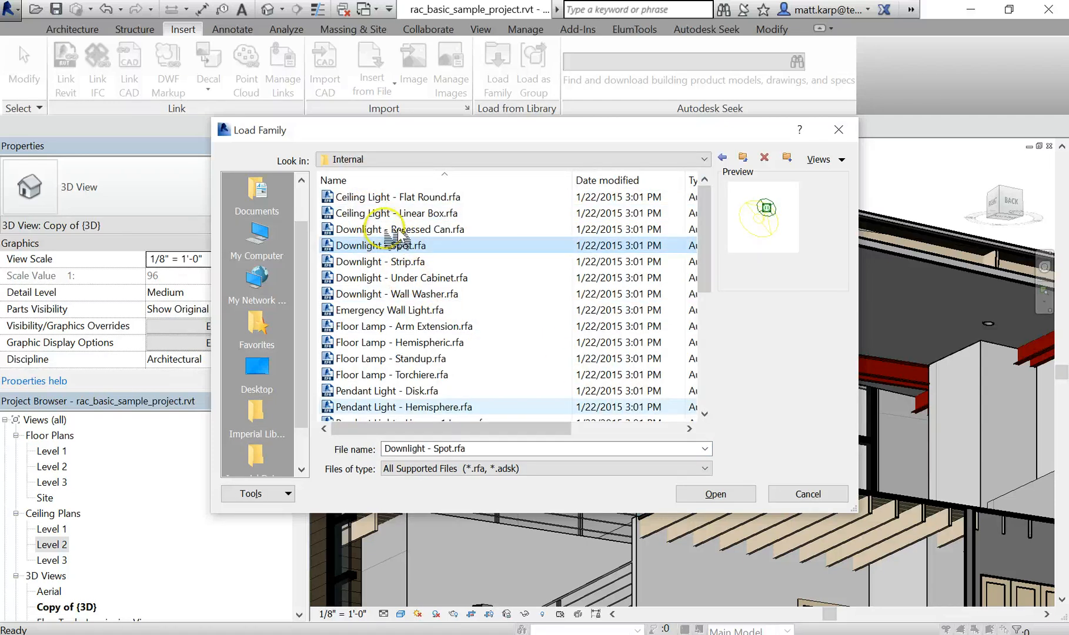
left_click(395, 231)
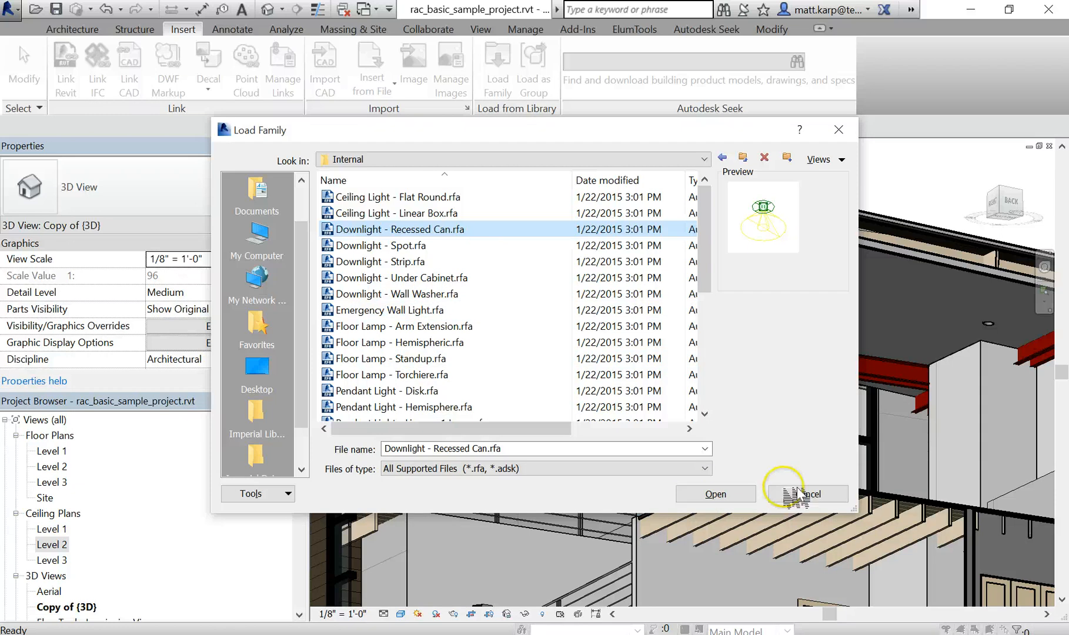
left_click(829, 495)
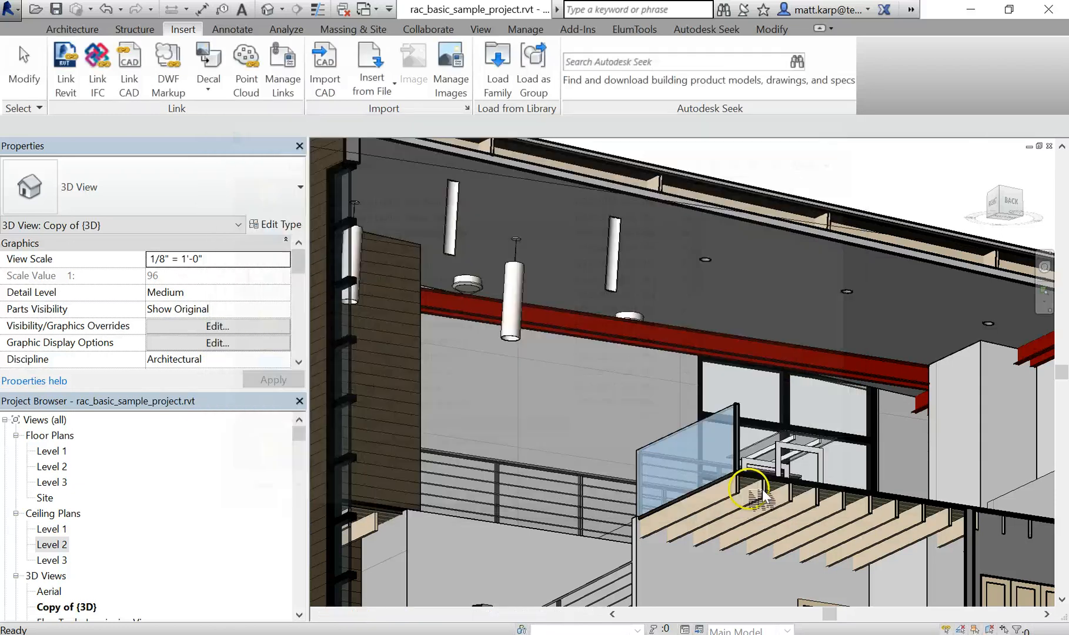
Examine the Photometrics type parameters of the Downlight - Recessed Can fixture nearest the pendants, leaving them as they are.
left_click(706, 259)
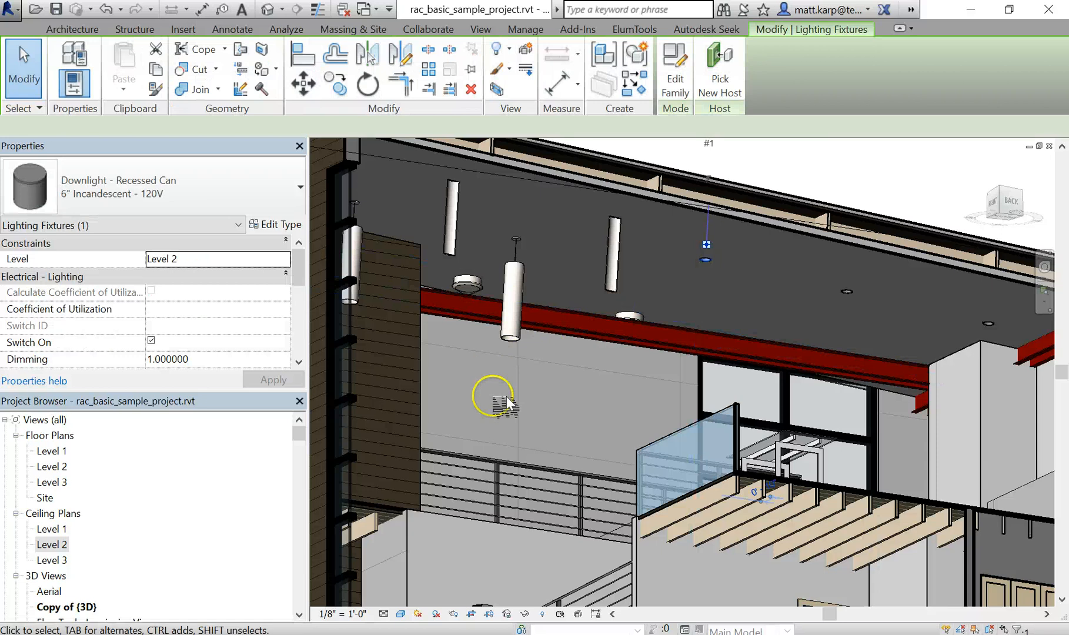
left_click(276, 224)
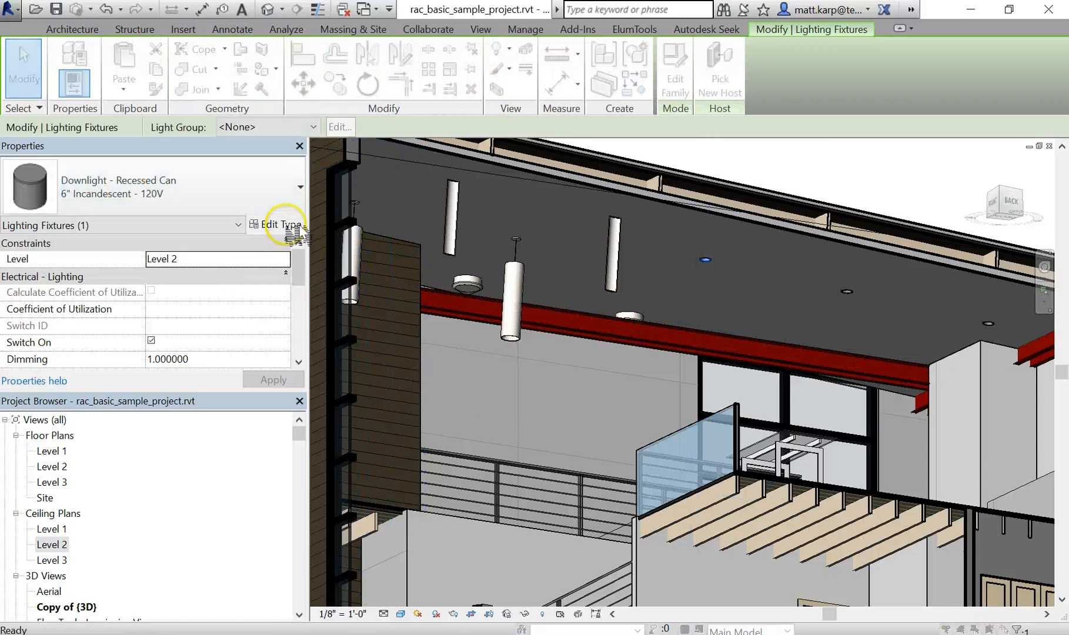
left_click_drag(501, 239, 512, 393)
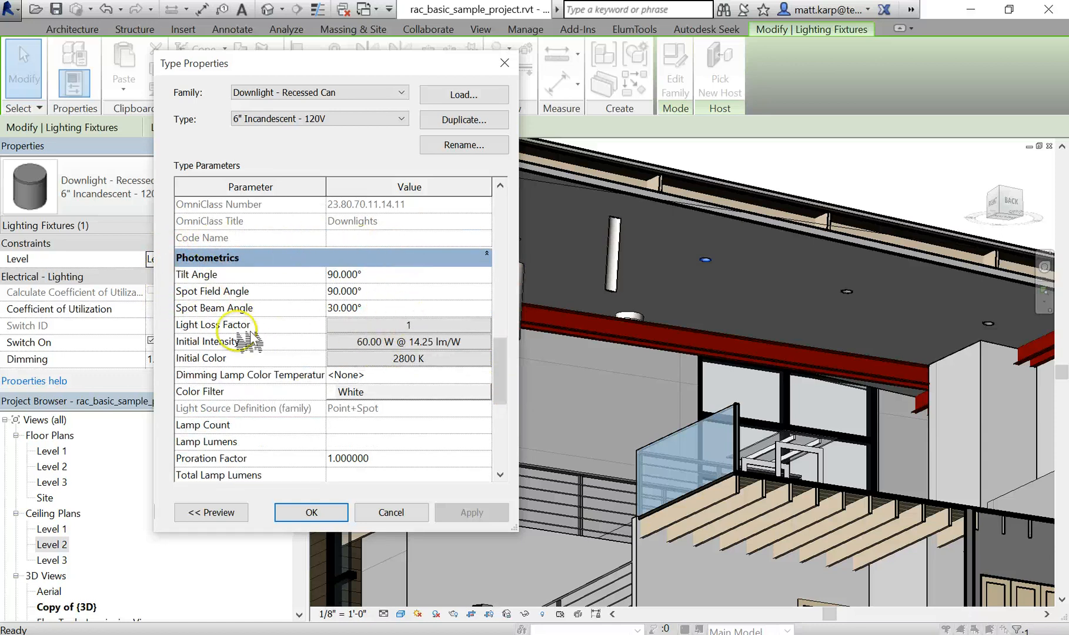
left_click(406, 324)
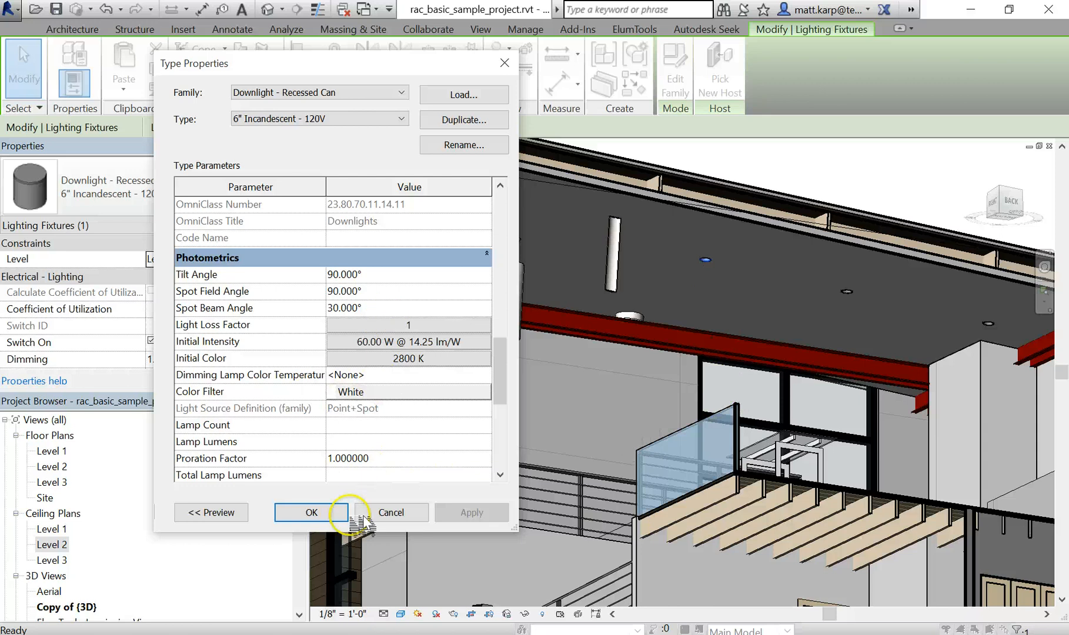
left_click(411, 511)
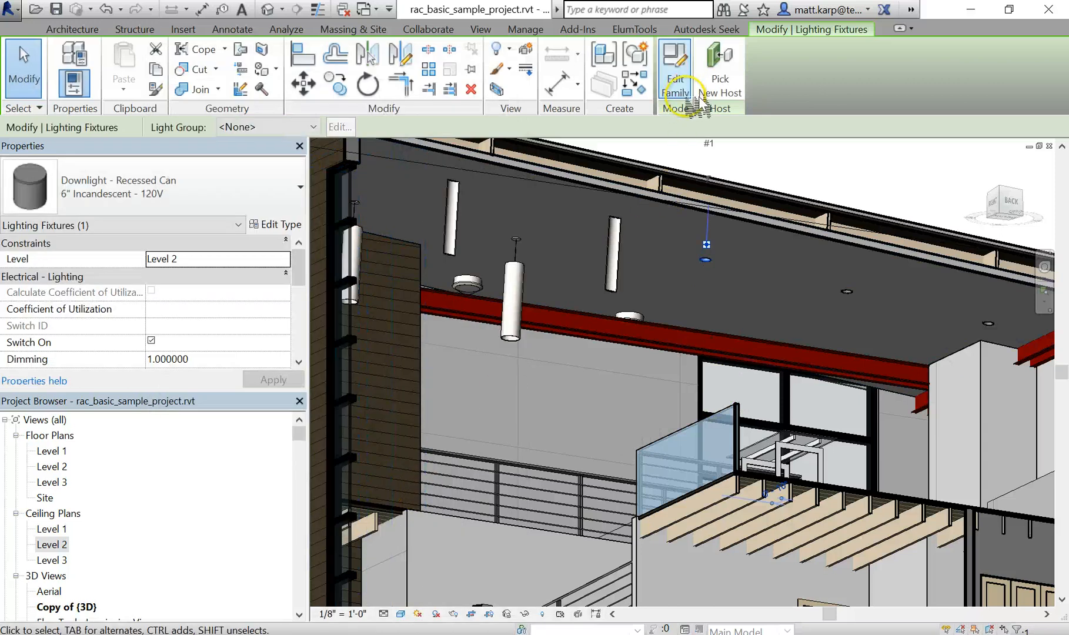
Open the selected Downlight - Recessed Can family for editing and center its 3D light source geometry in view.
left_click(682, 83)
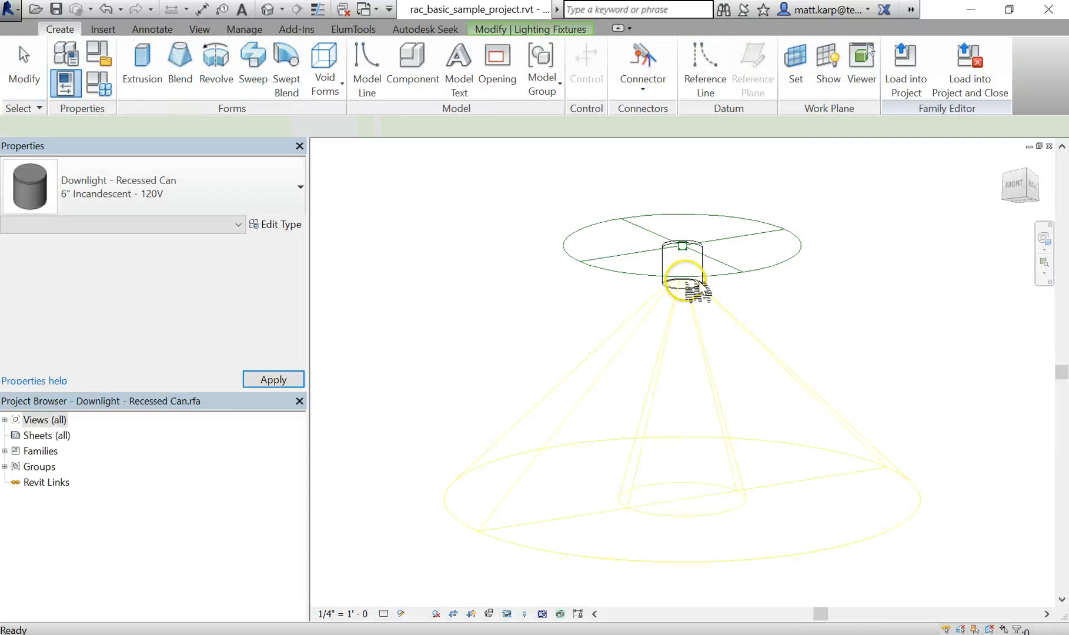
scroll(831, 339, "down", 2)
middle_click_drag(816, 340, 592, 327)
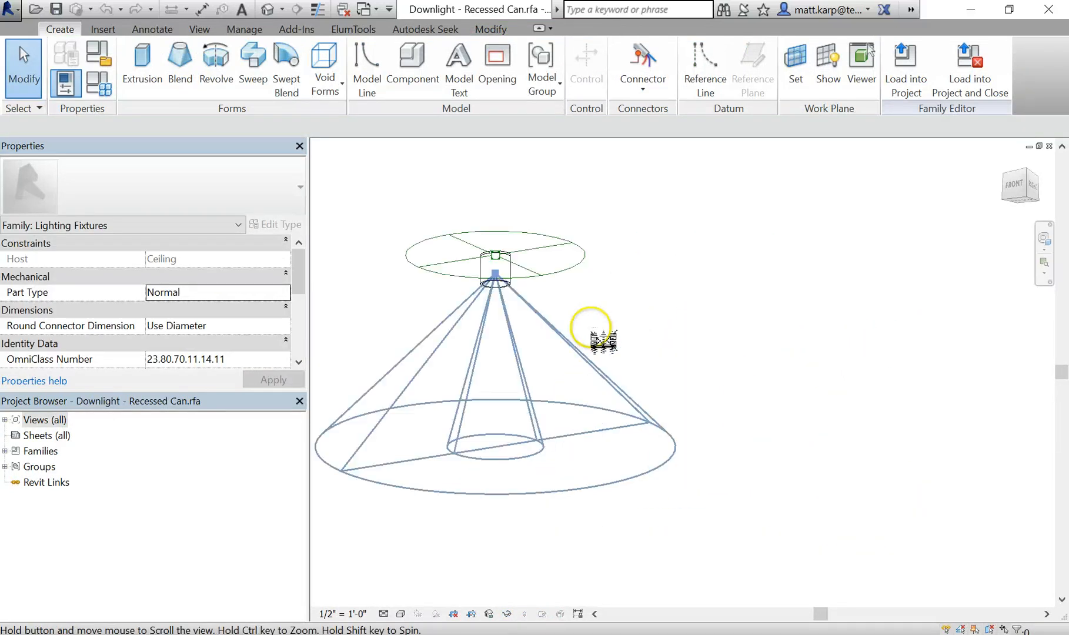
middle_click_drag(738, 330, 831, 311)
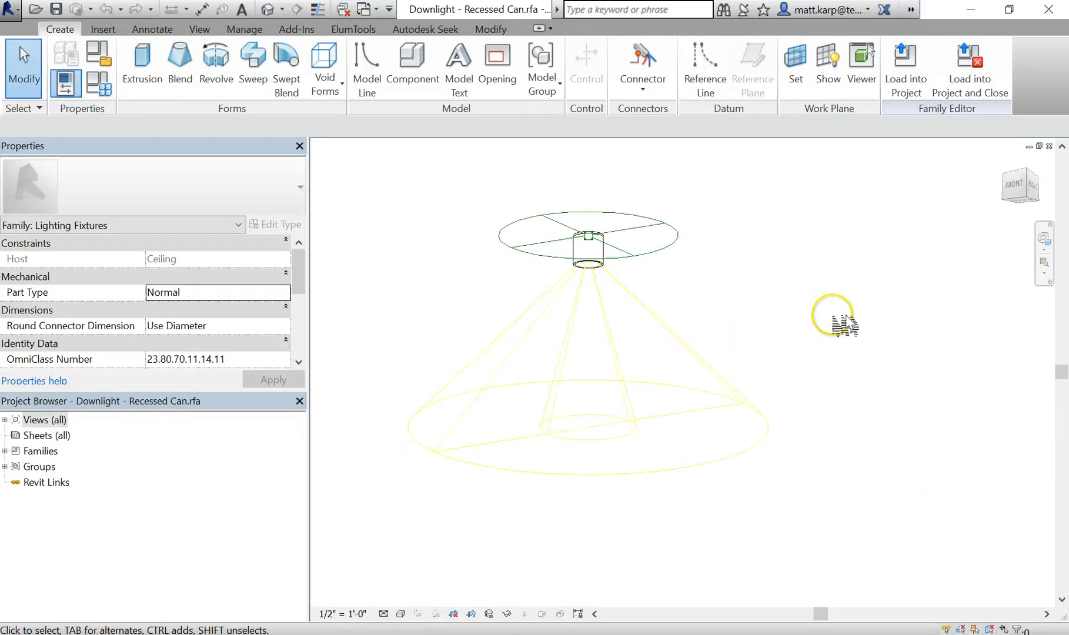
Change the light distribution of the downlight family's light source from spot to photometric web, keeping the point emission shape.
left_click(687, 339)
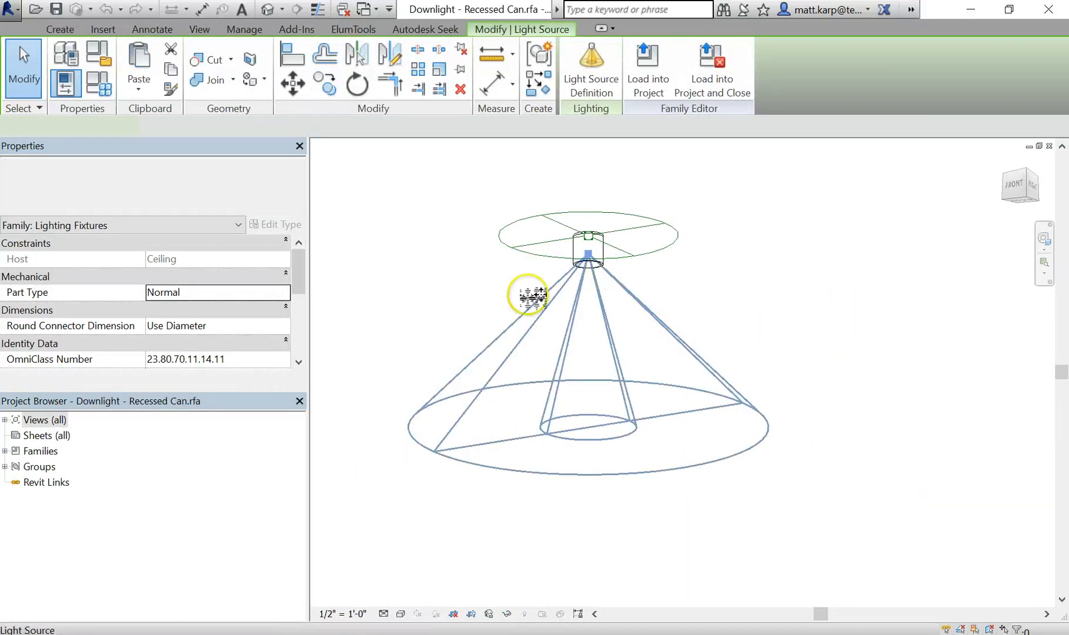
left_click(812, 347)
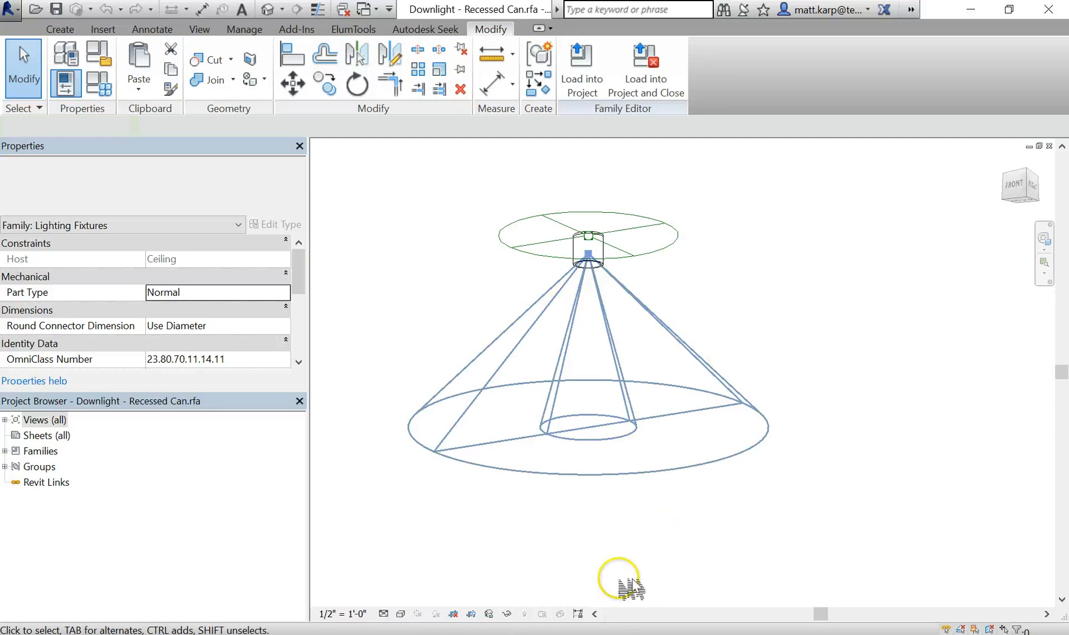
left_click(720, 253)
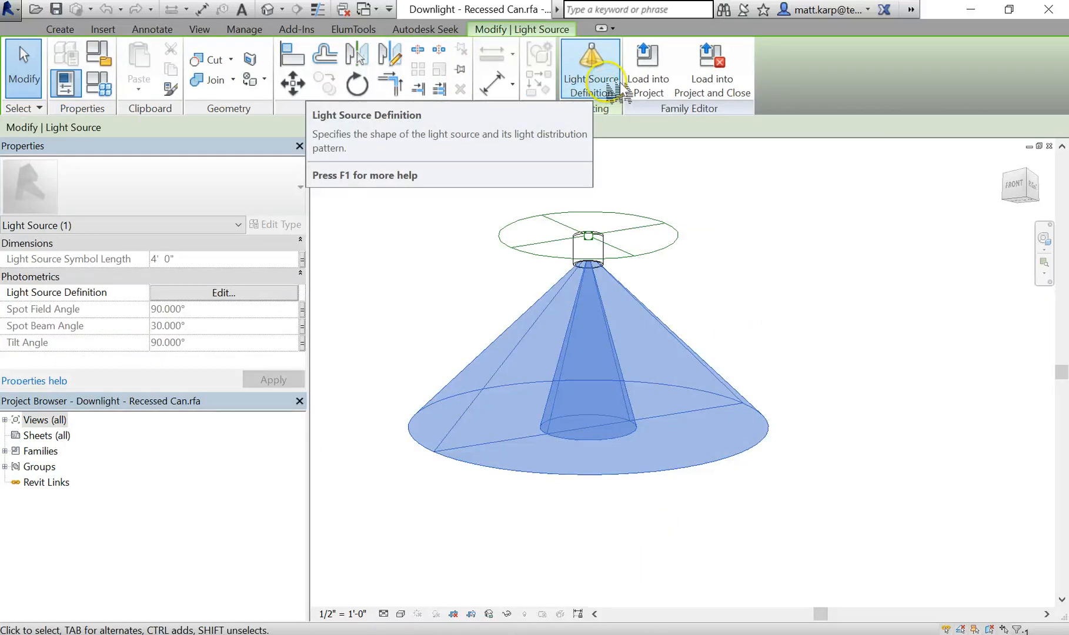
left_click(611, 59)
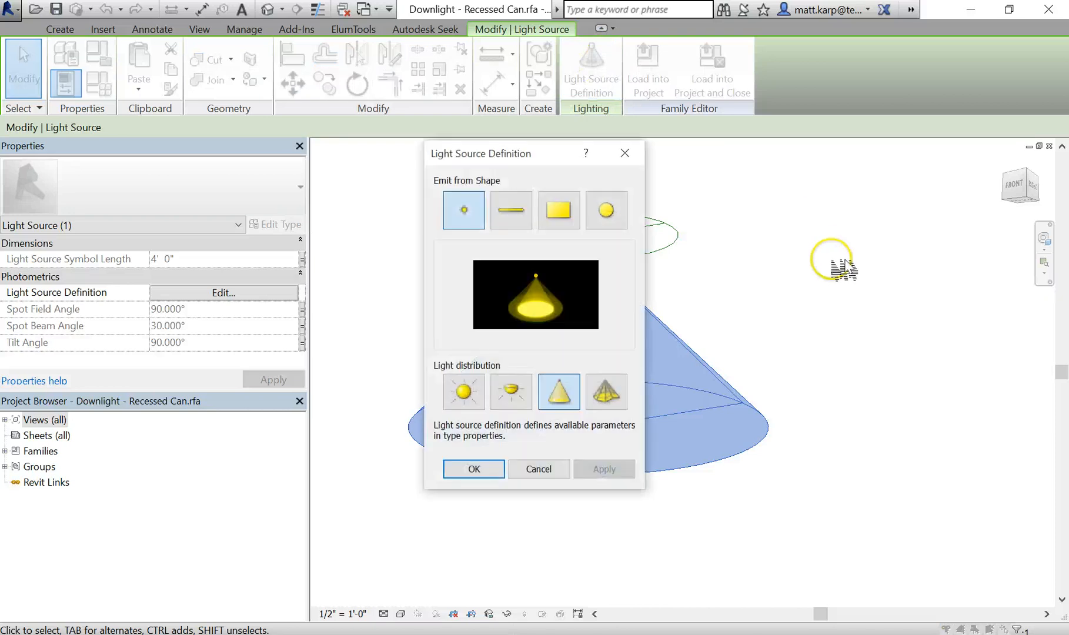
left_click(606, 390)
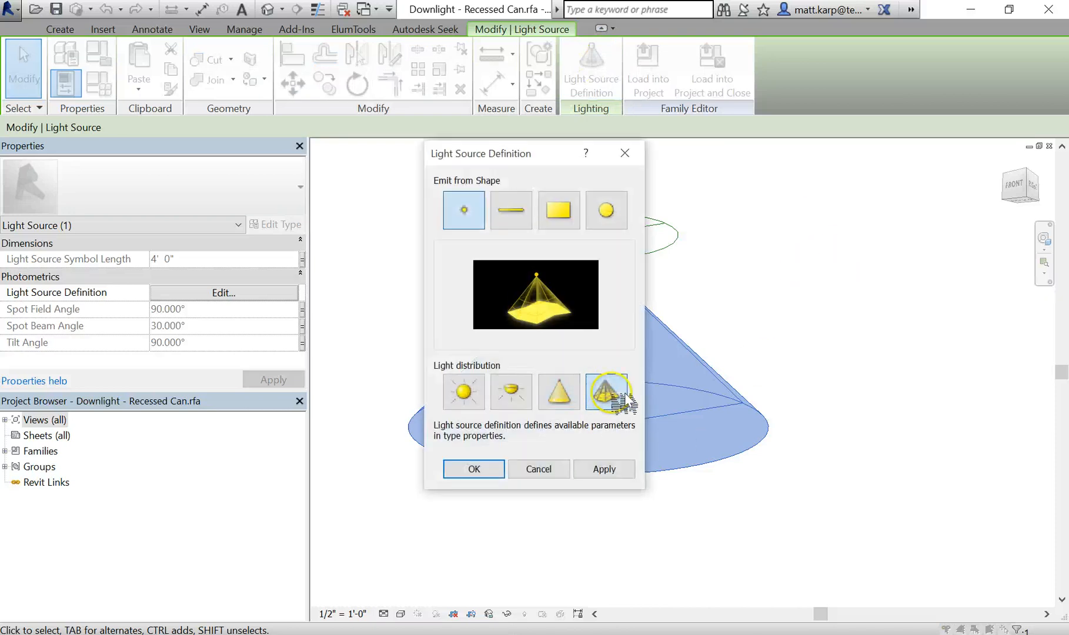
left_click(563, 402)
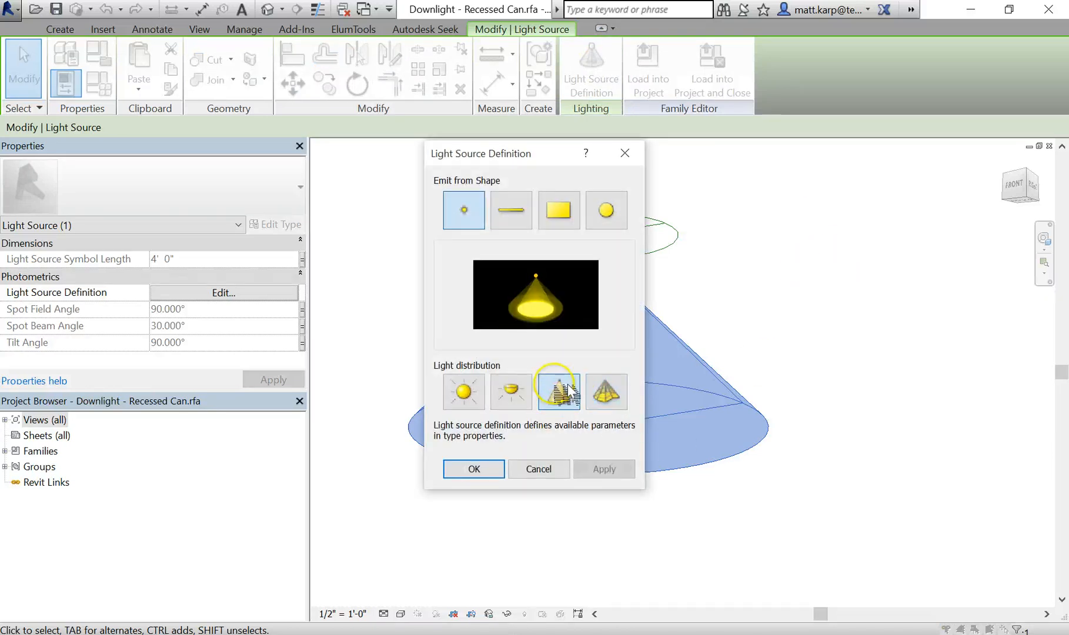
left_click(605, 391)
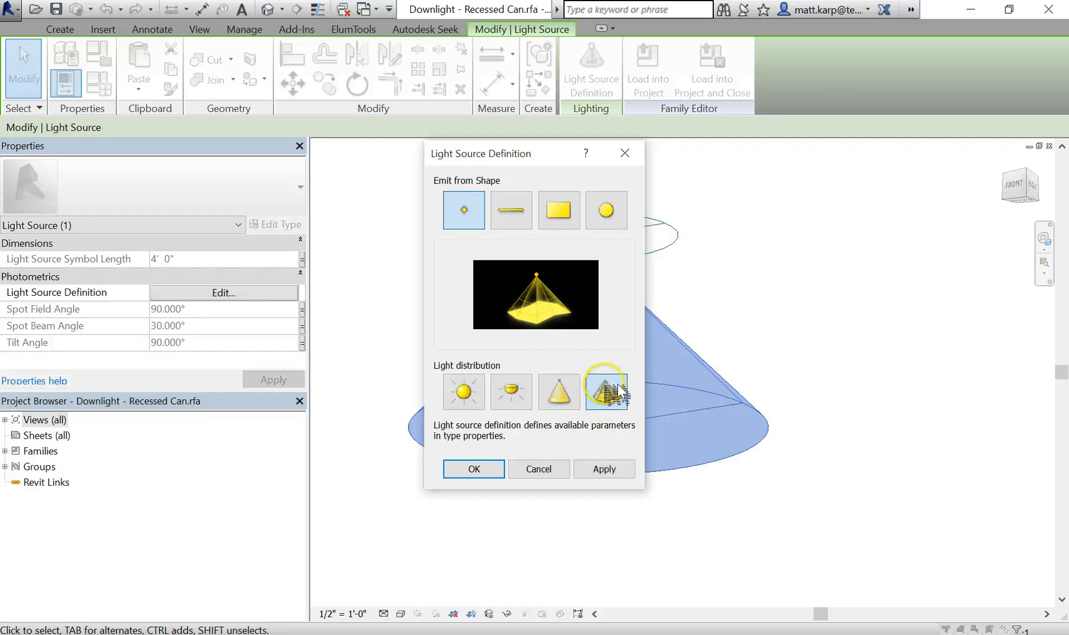
left_click(474, 469)
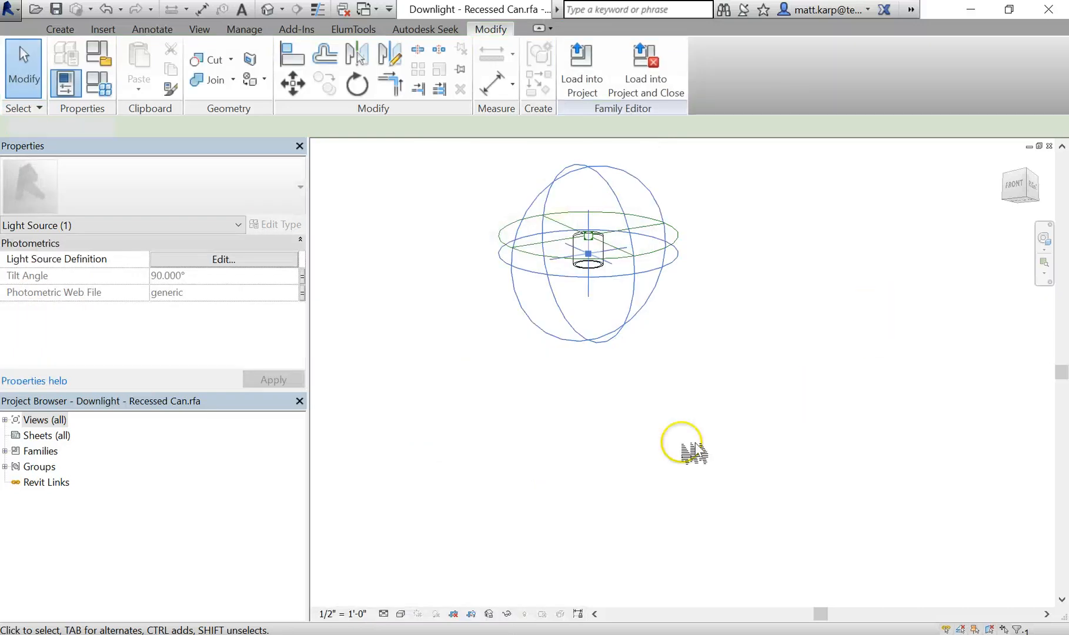
Load the edited Downlight - Recessed Can family into the project, overwriting the existing version without its parameter values.
left_click(484, 305)
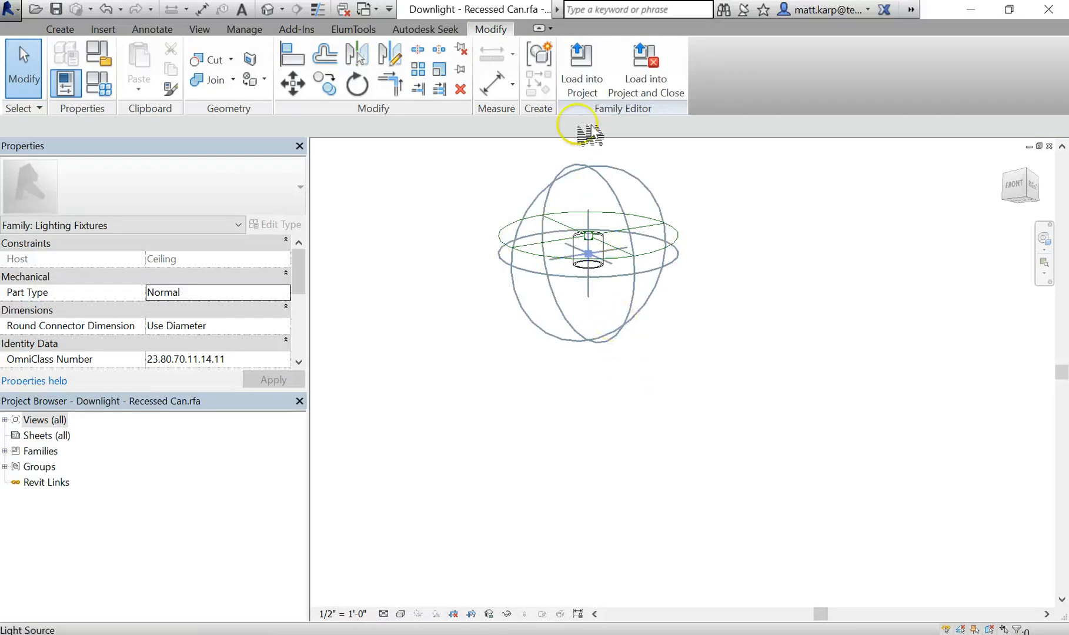
left_click(581, 71)
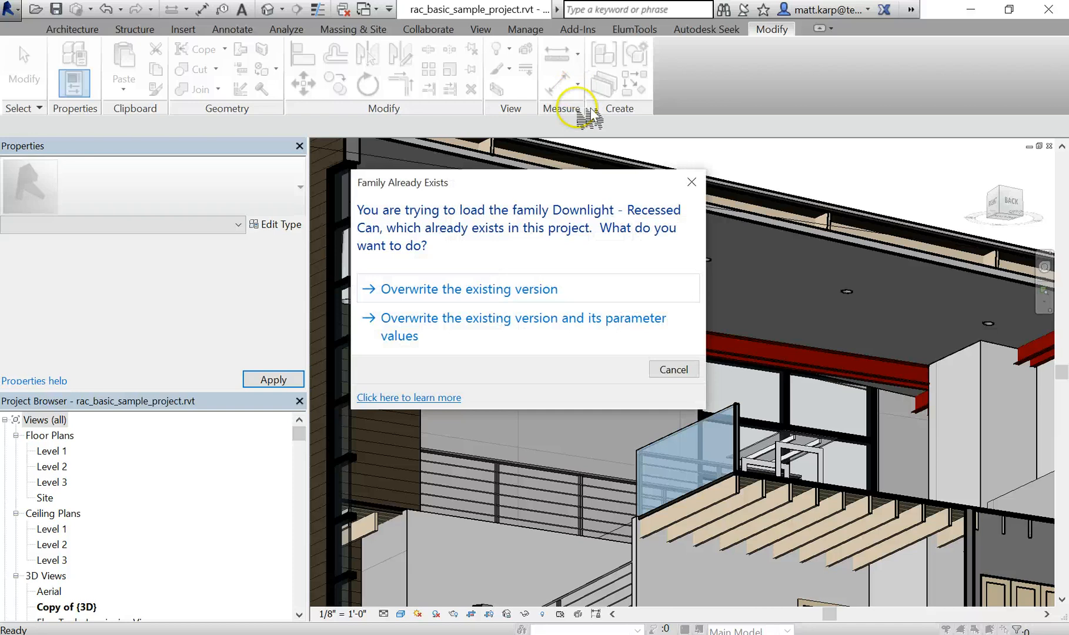
left_click(528, 291)
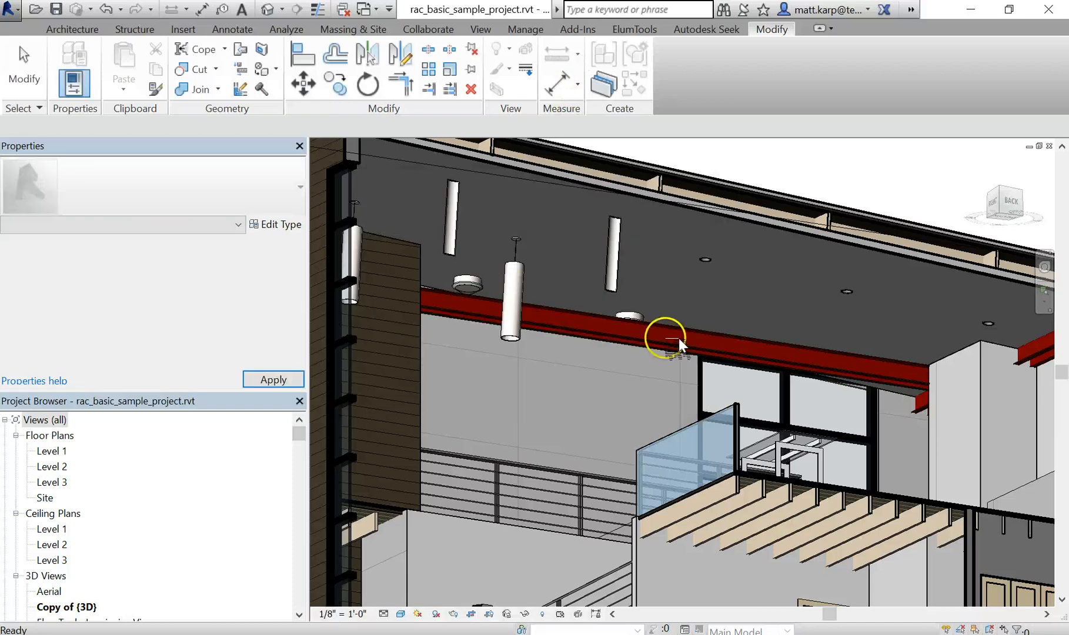
Open the type properties of the recessed downlight nearest the pendants and bring up its Photometrics parameters.
left_click(706, 267)
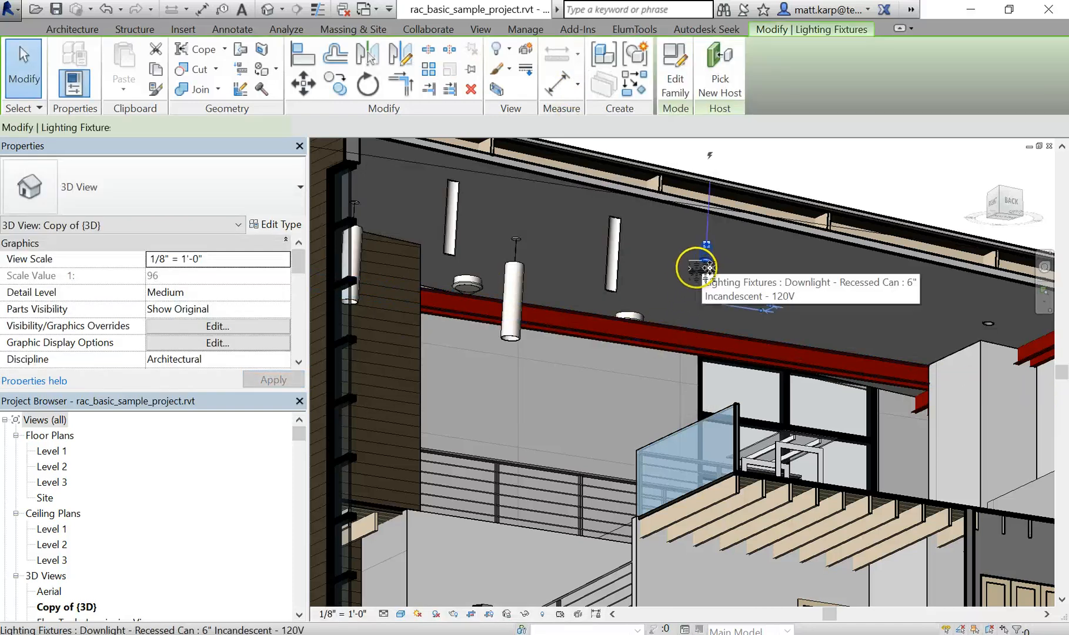
left_click(283, 225)
left_click_drag(505, 235, 504, 375)
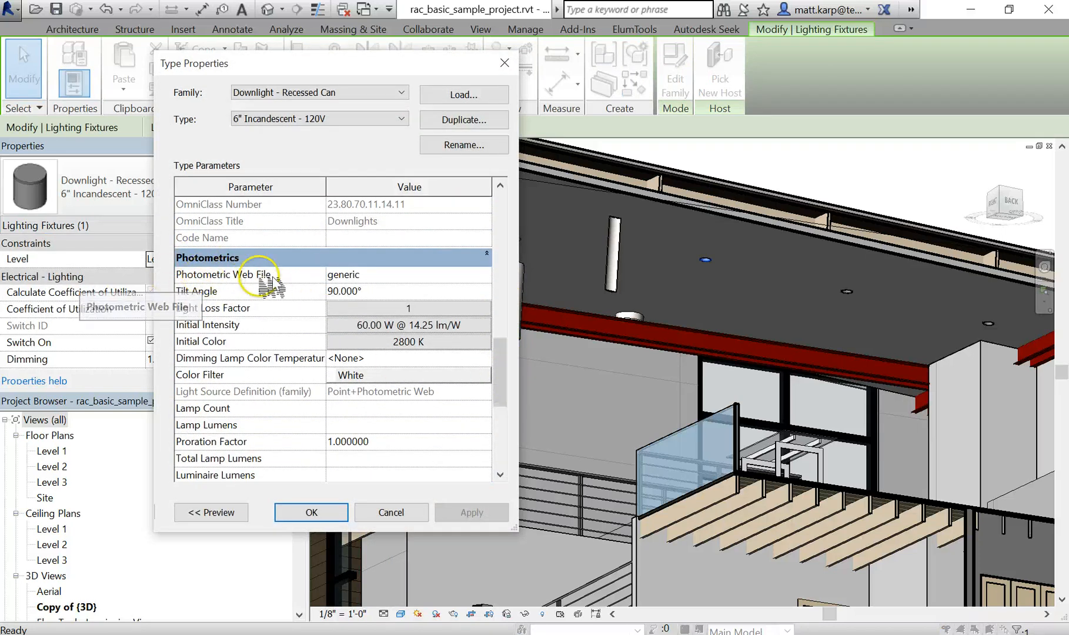
Browse for the downlight's photometric web file in the desktop's Fall 2015 folder, down to lab 2 > DEMO > downlight.
left_click(393, 275)
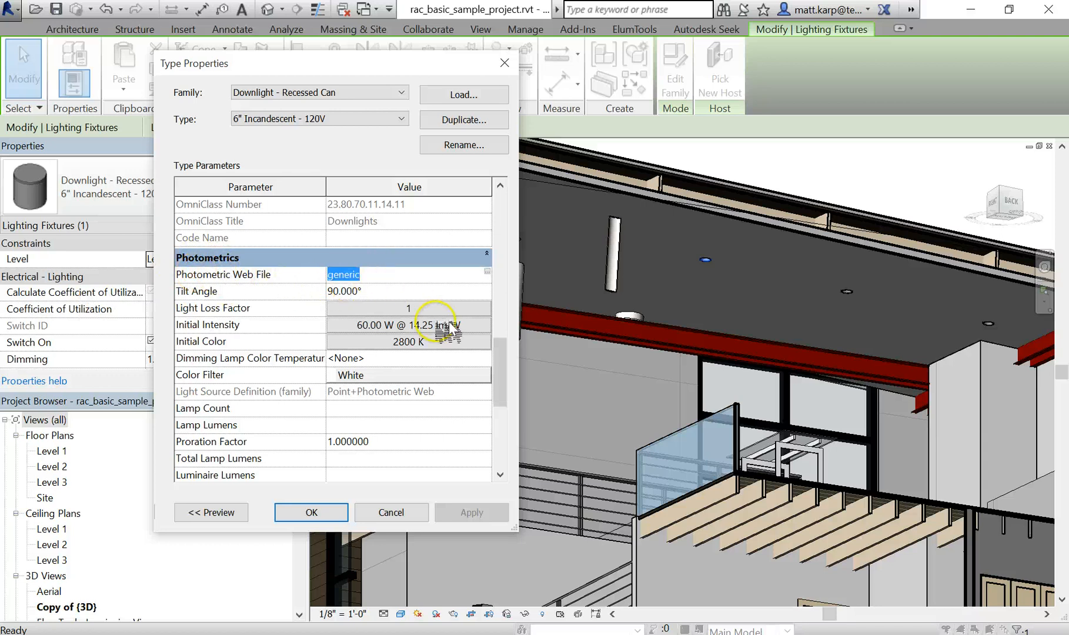
left_click(489, 272)
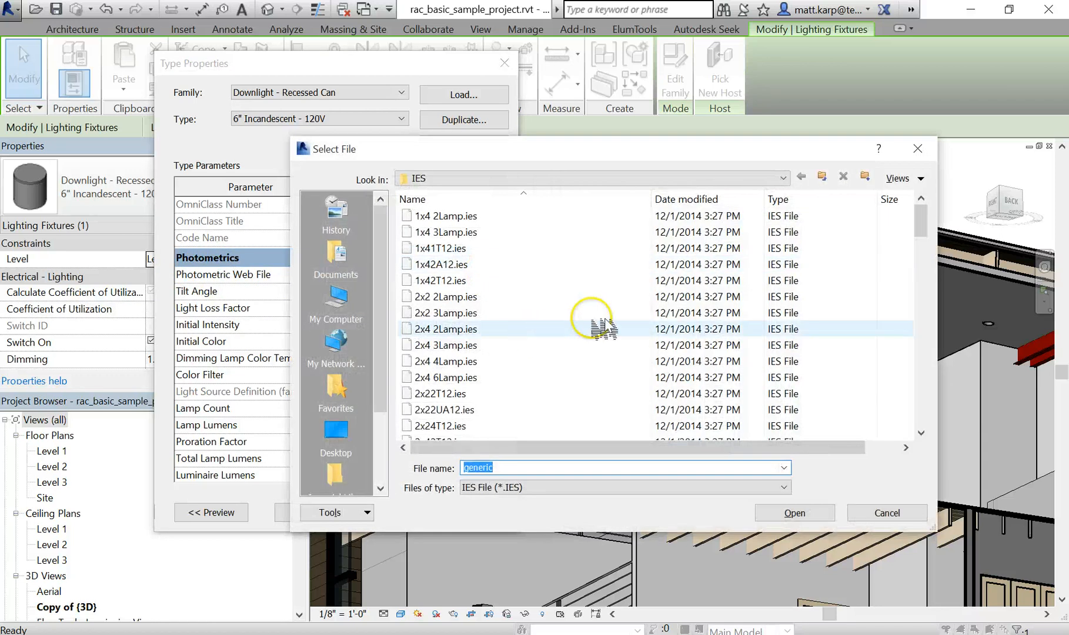
left_click(337, 432)
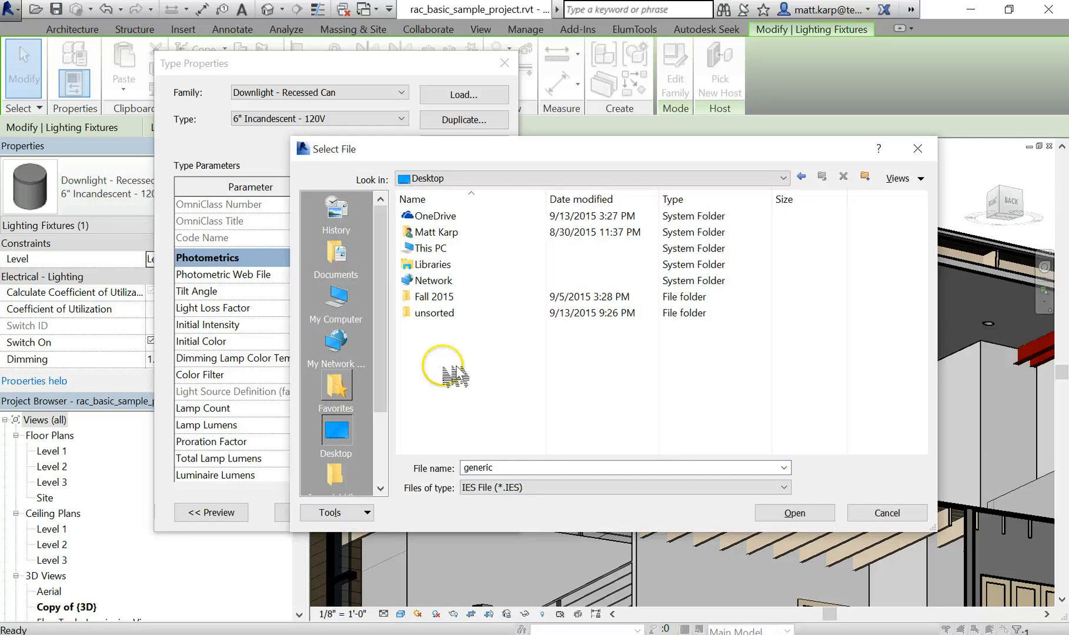
double_click(448, 297)
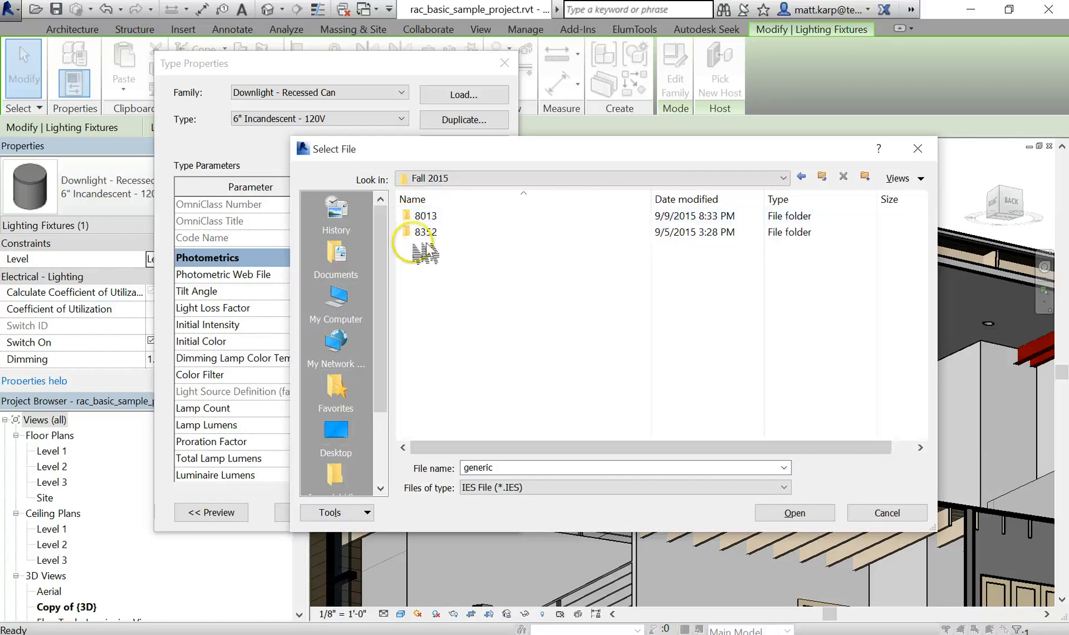
double_click(425, 232)
double_click(426, 233)
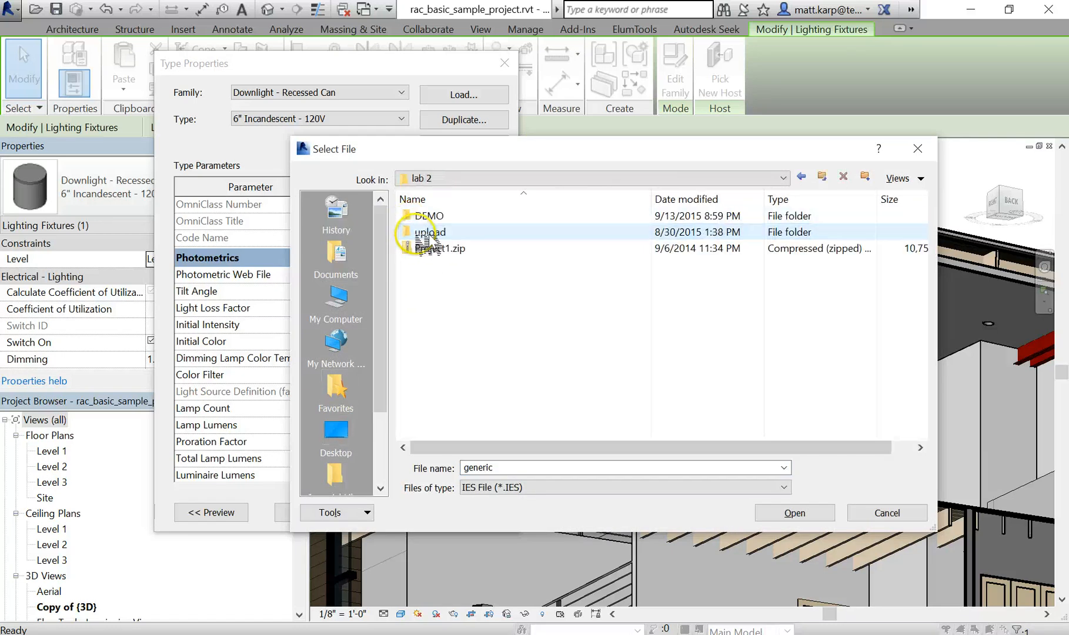
double_click(430, 216)
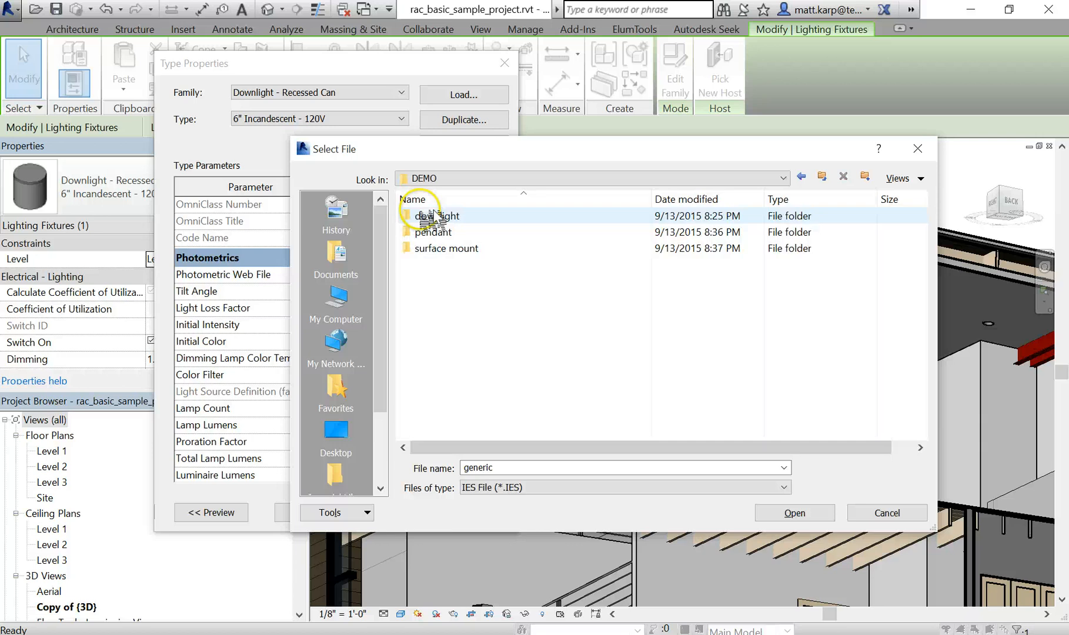
double_click(429, 216)
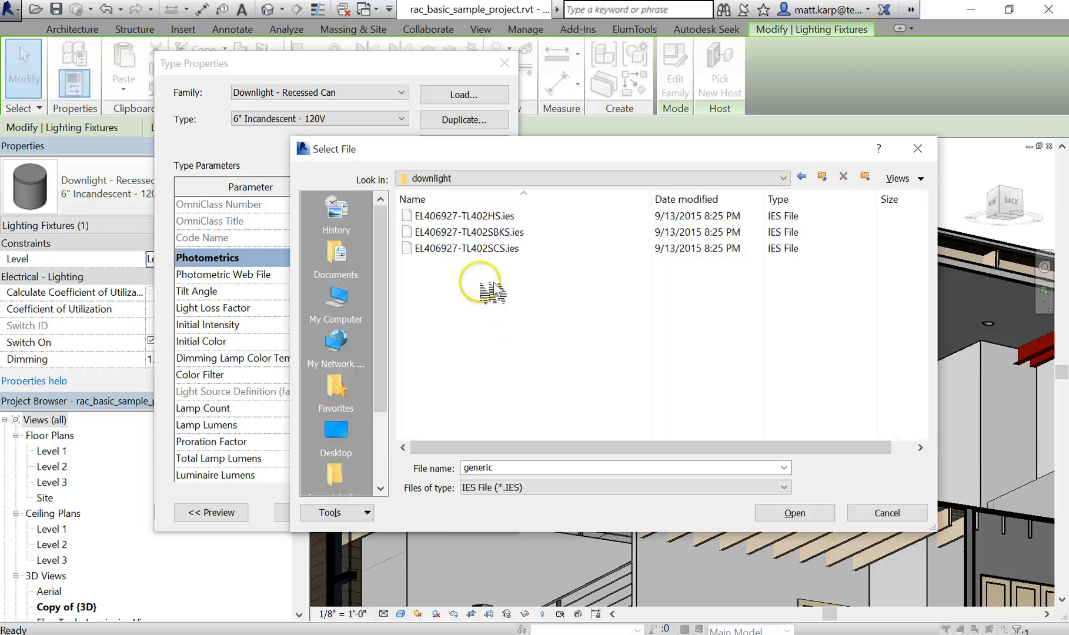
Assign EL406927-TL402HS.ies as the photometric web file of the 6" Incandescent - 120V downlight type, and clear the fixture selection.
left_click(466, 215)
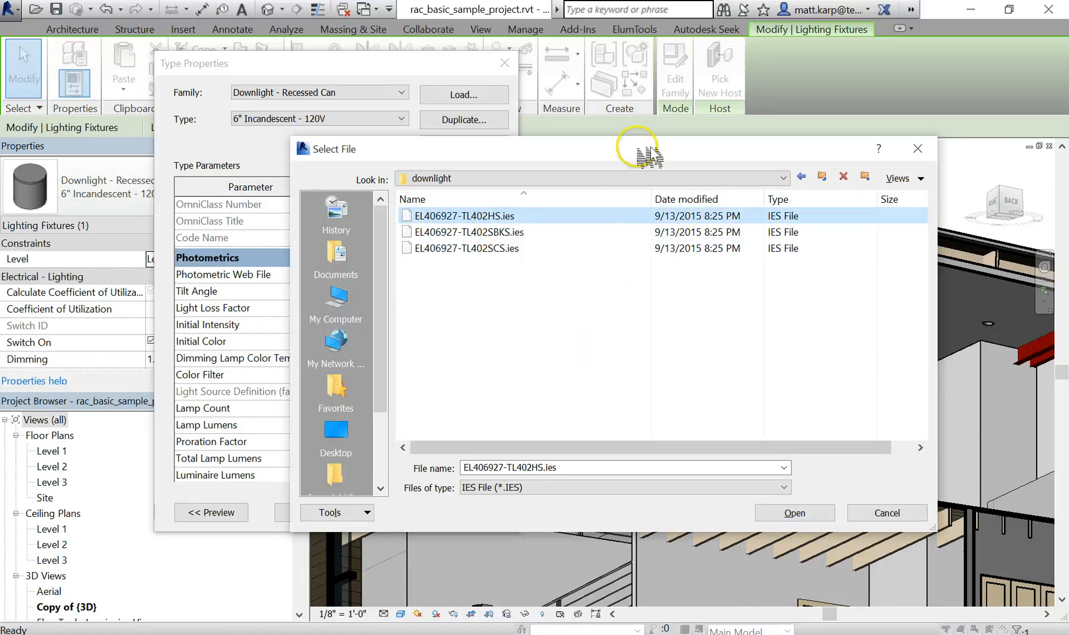
left_click_drag(649, 155, 639, 195)
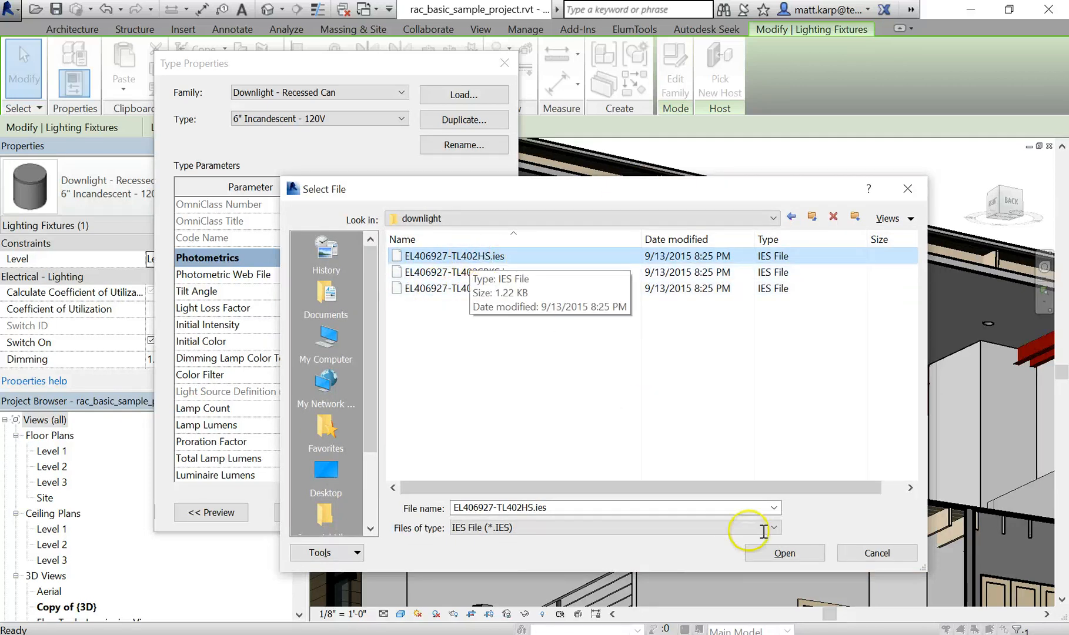
left_click(804, 548)
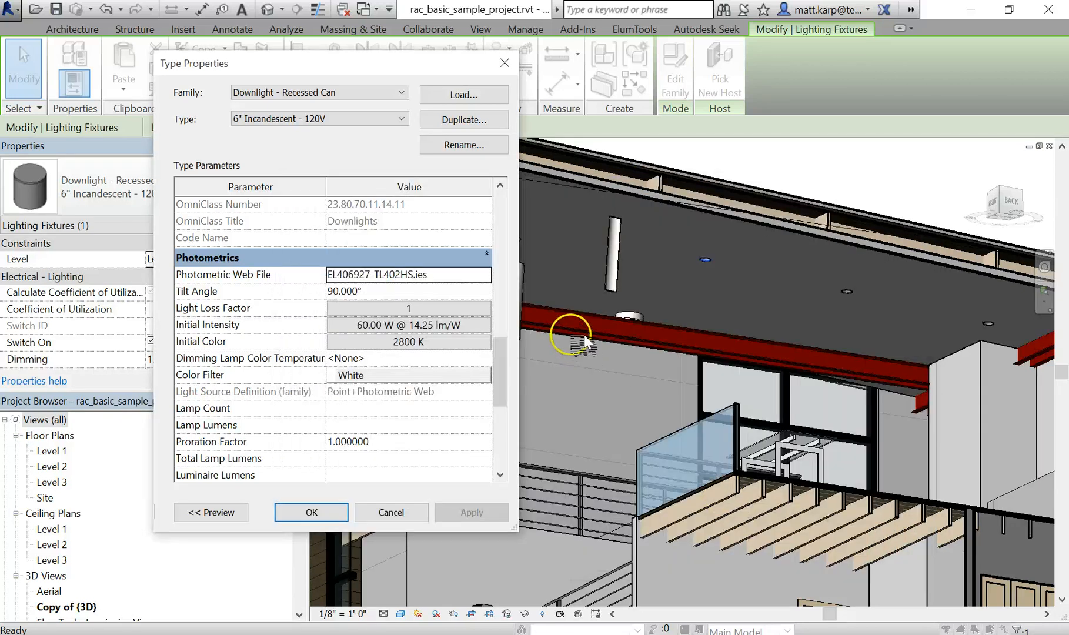
left_click(336, 510)
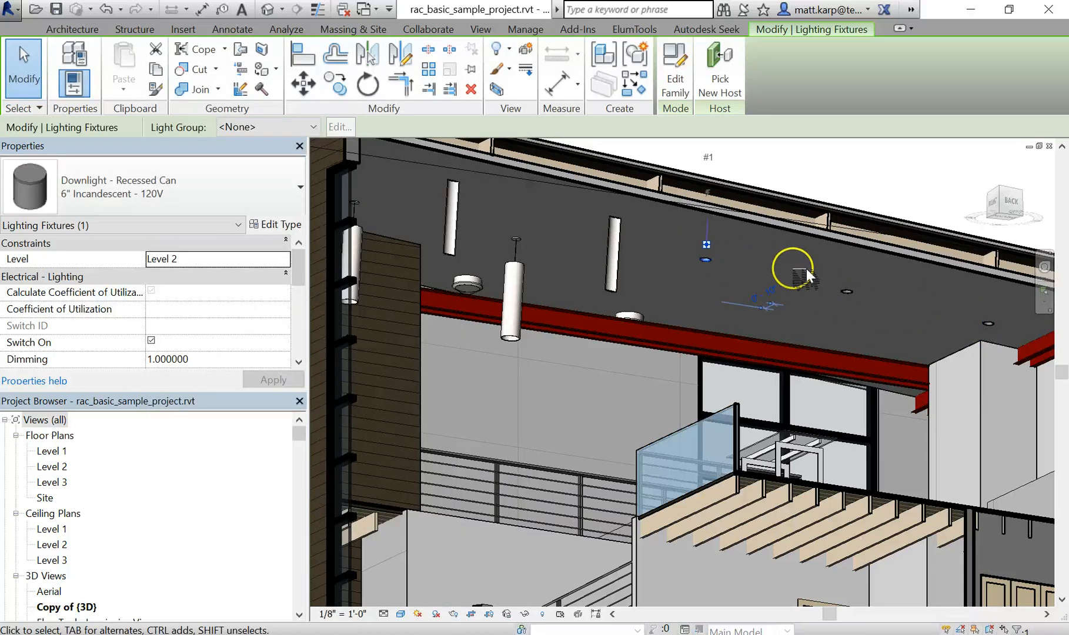
left_click(857, 173)
Open the ElumTools Luminaire Manager and select the 6" Incandescent - 120V downlight type to check its photometric definition.
scroll(884, 325, "down", 2)
middle_click_drag(884, 328, 833, 337)
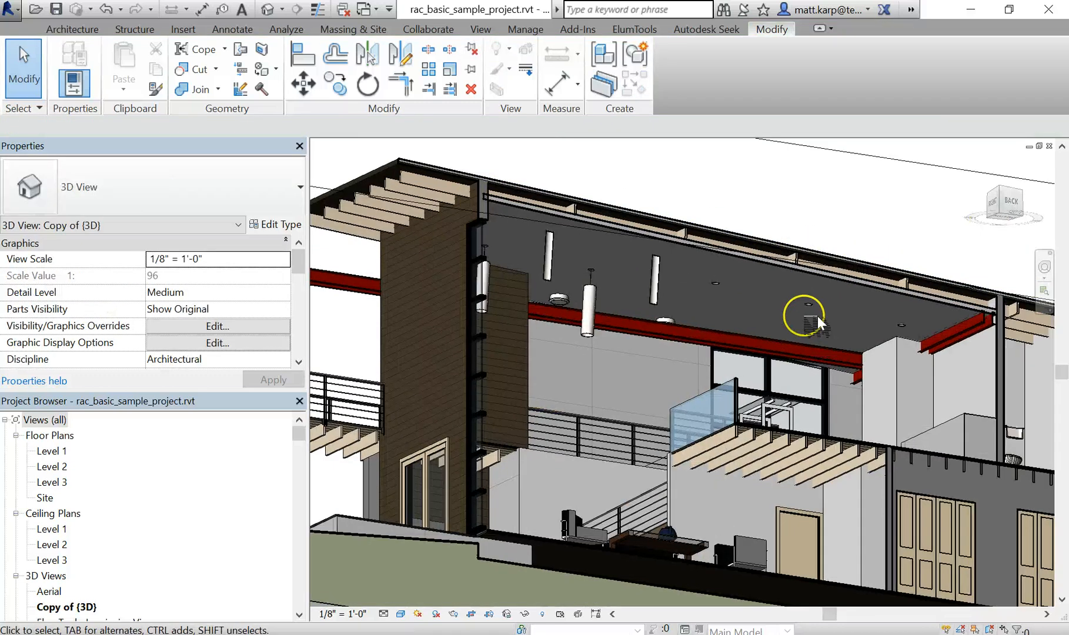
left_click(634, 29)
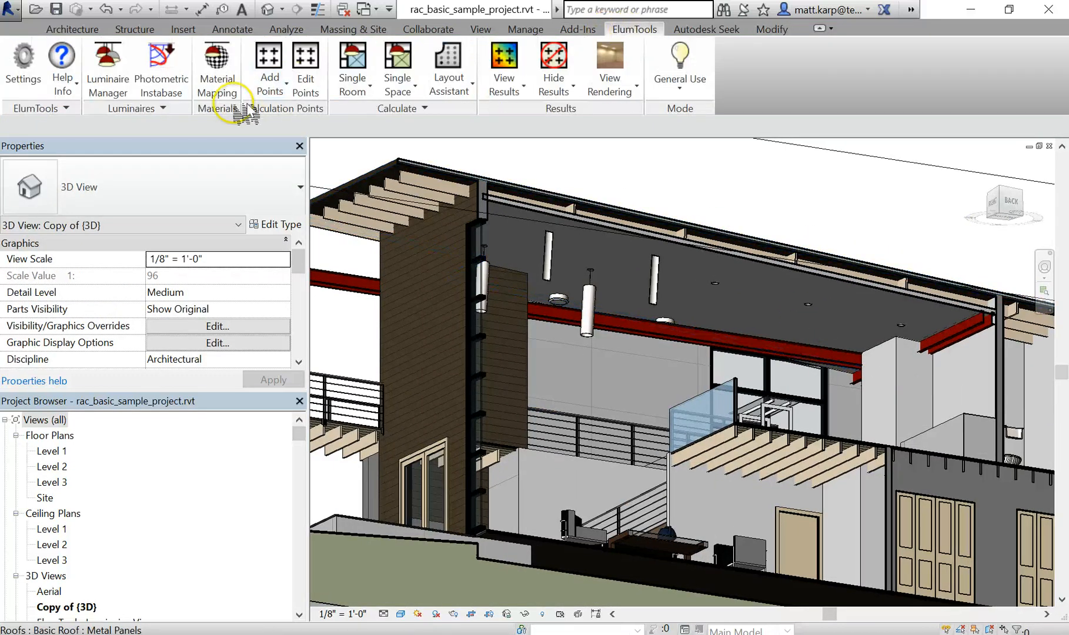
left_click(117, 87)
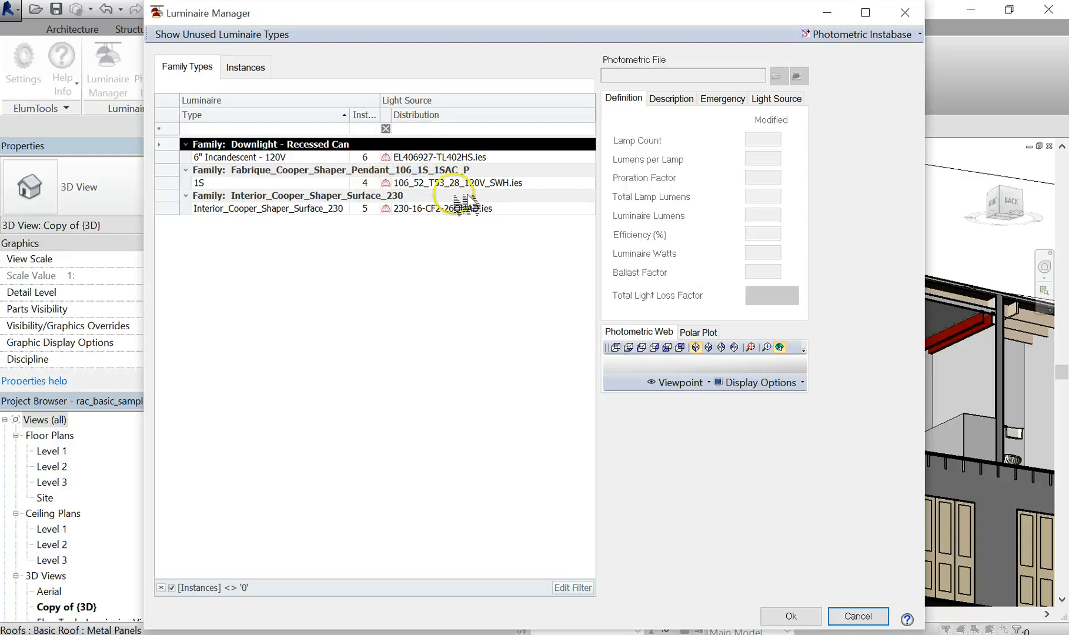
left_click(463, 158)
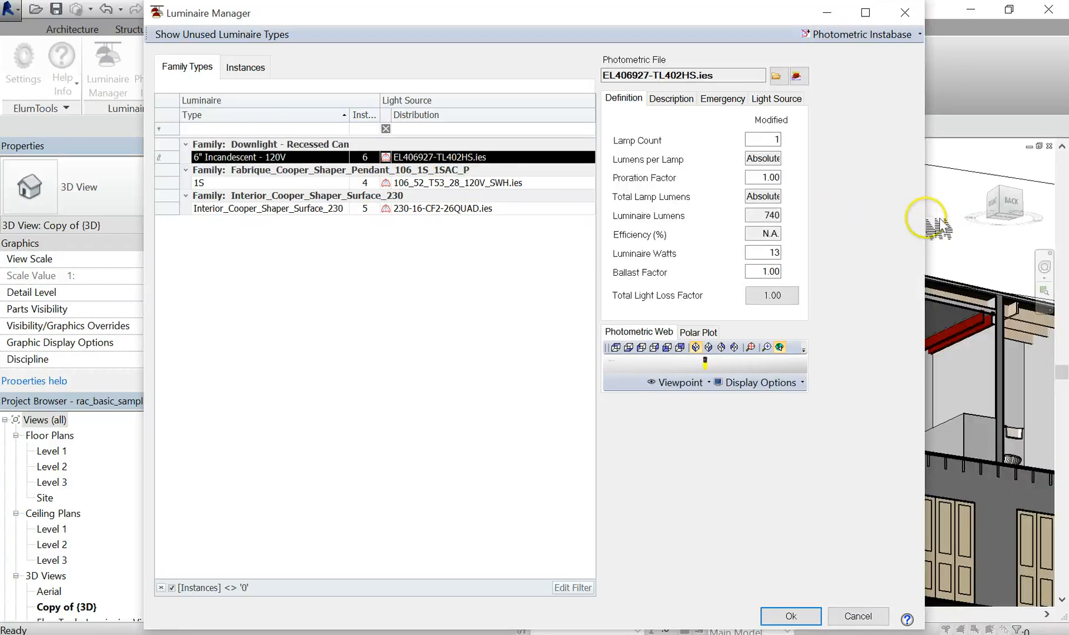
Hide the luminous shape and examine the light source size and photometric web of the downlight and the 1S pendant type.
left_click_drag(925, 225, 1054, 232)
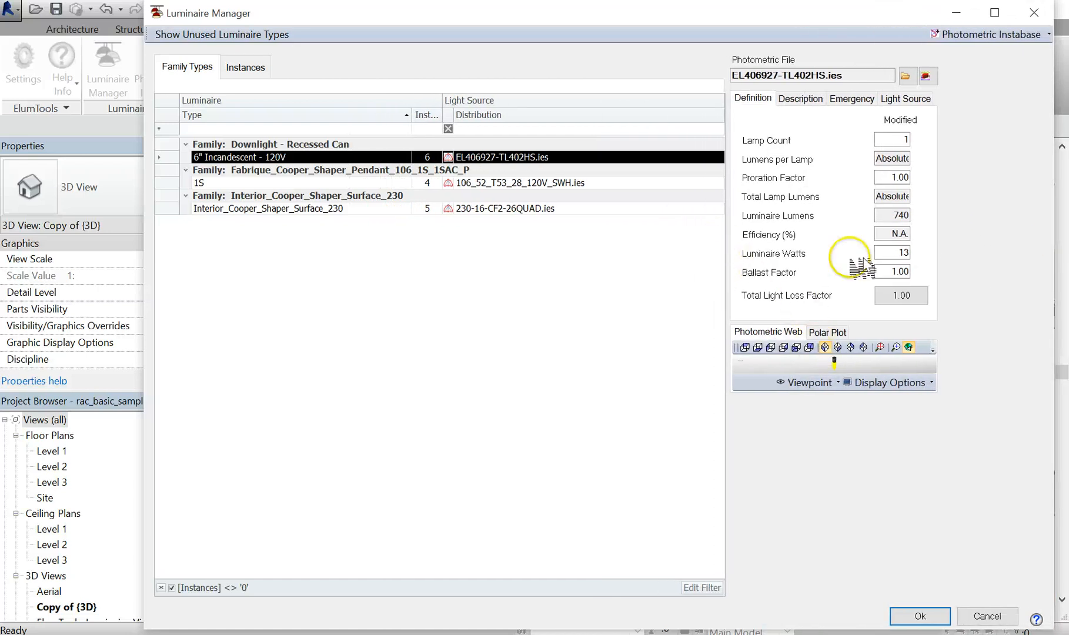
left_click(905, 99)
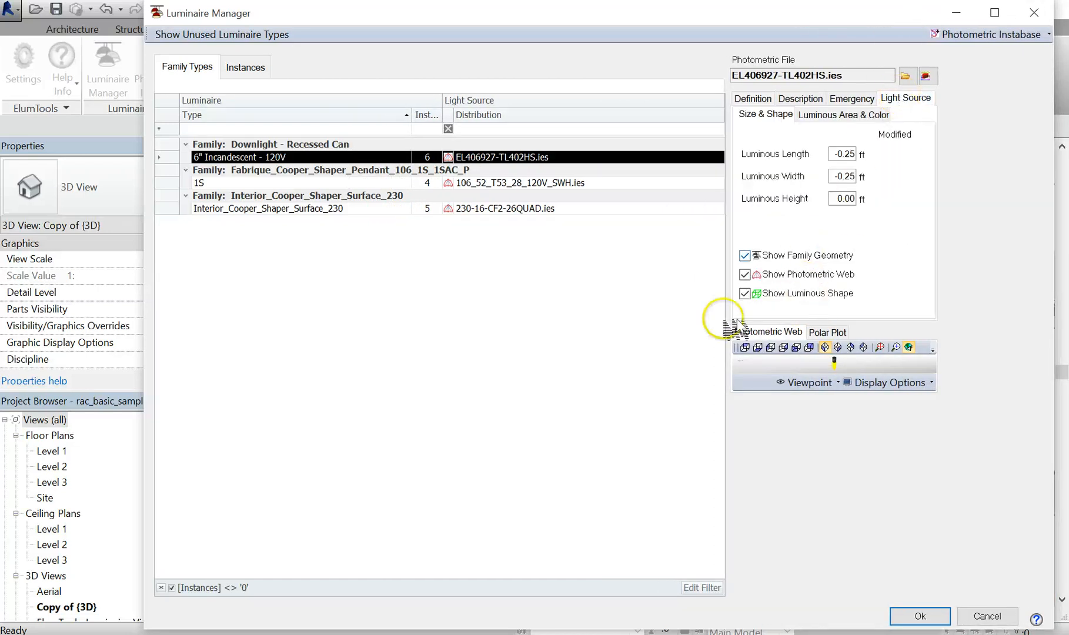
left_click(827, 333)
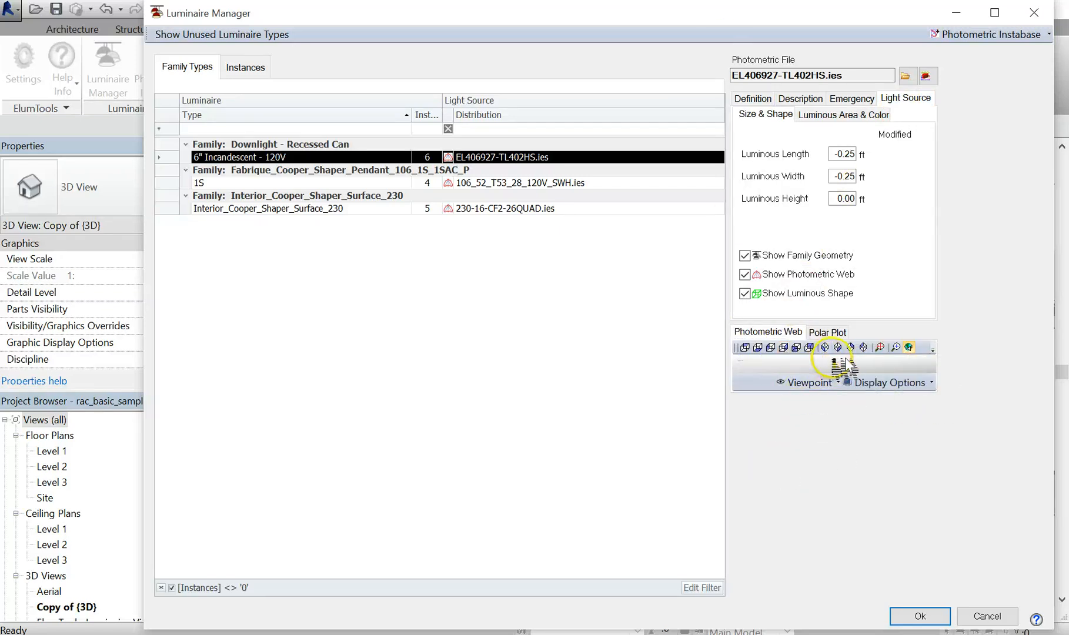
left_click_drag(845, 358, 844, 411)
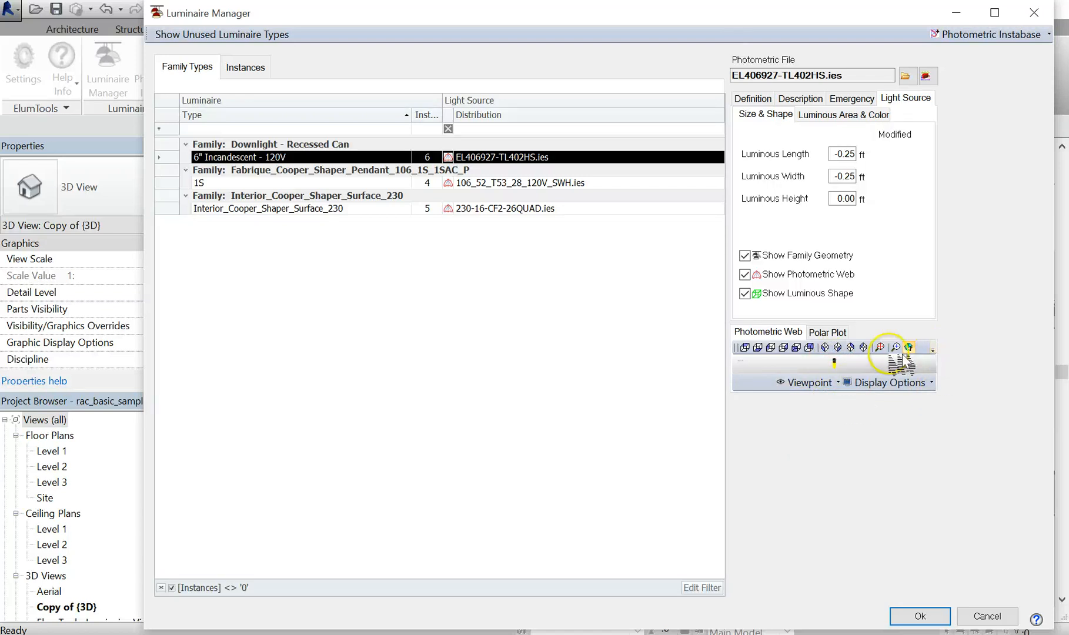
left_click(825, 382)
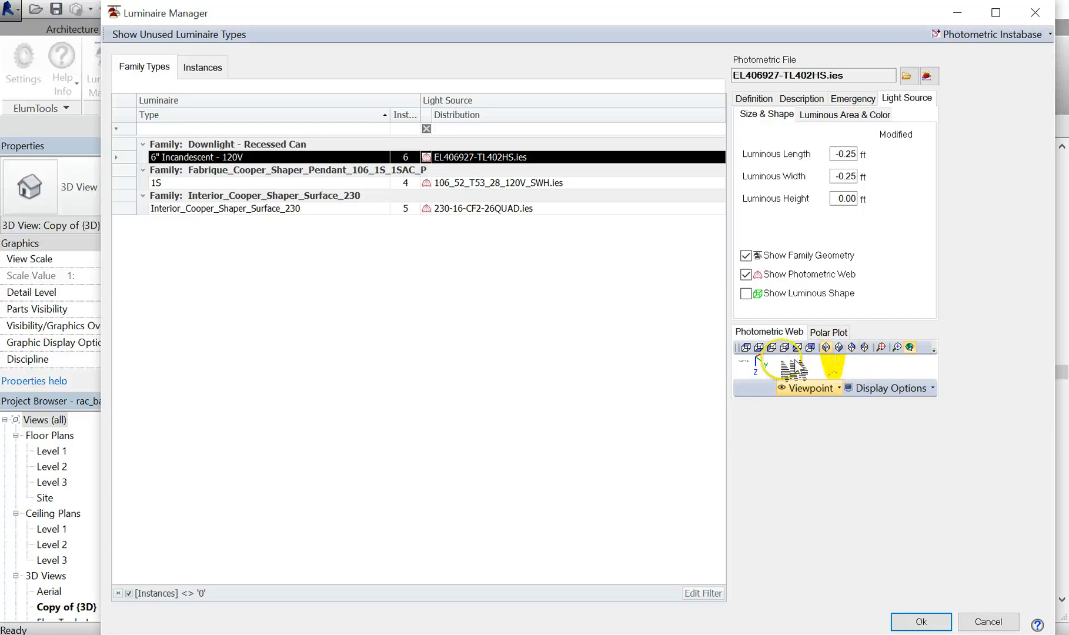
left_click_drag(847, 364, 845, 368)
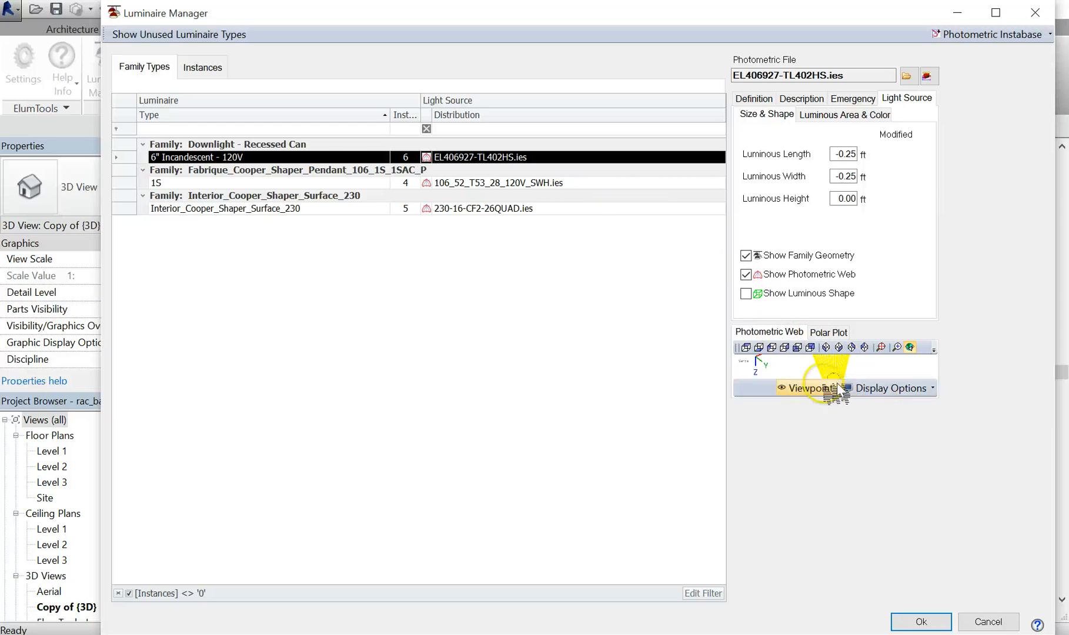
left_click(529, 185)
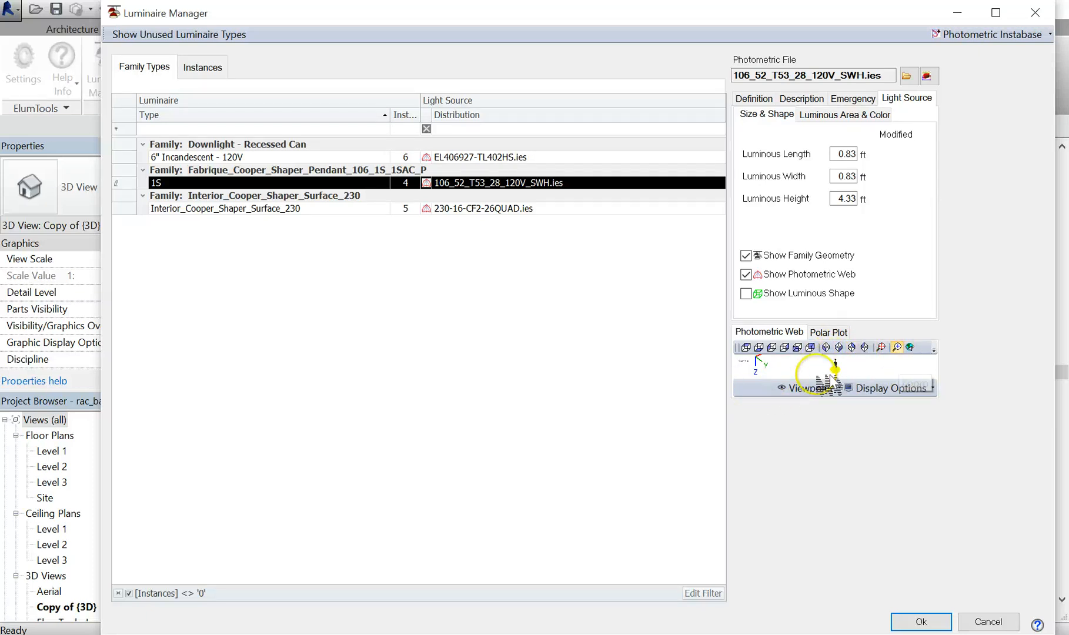
Check the photometric file and light source size of the Interior_Cooper_Shaper_Surface_230 type, and accept the Luminaire Manager.
left_click(505, 209)
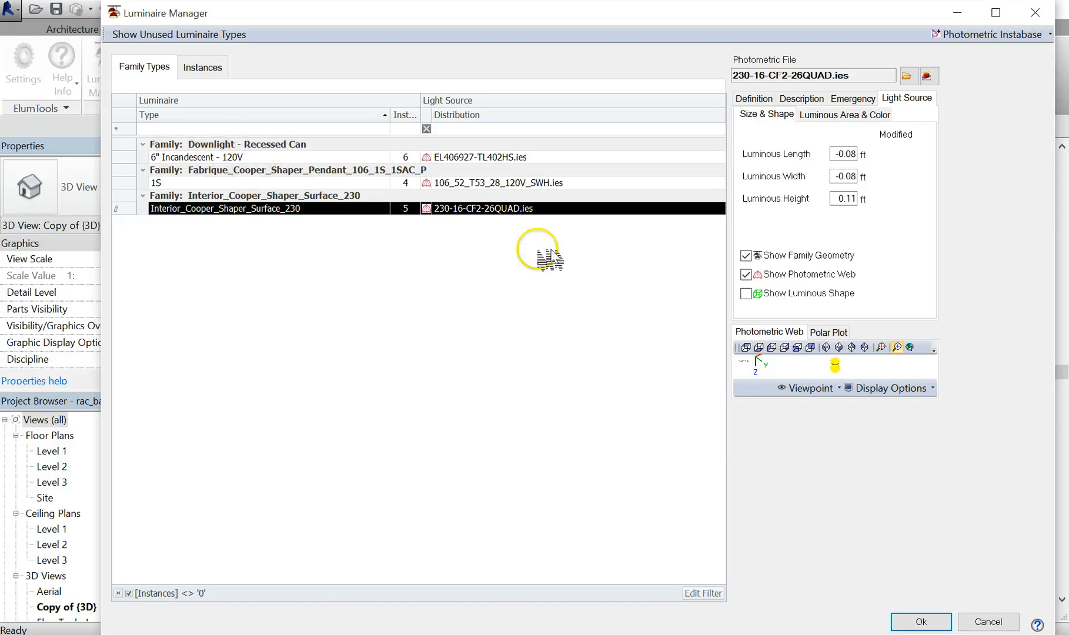
left_click(948, 621)
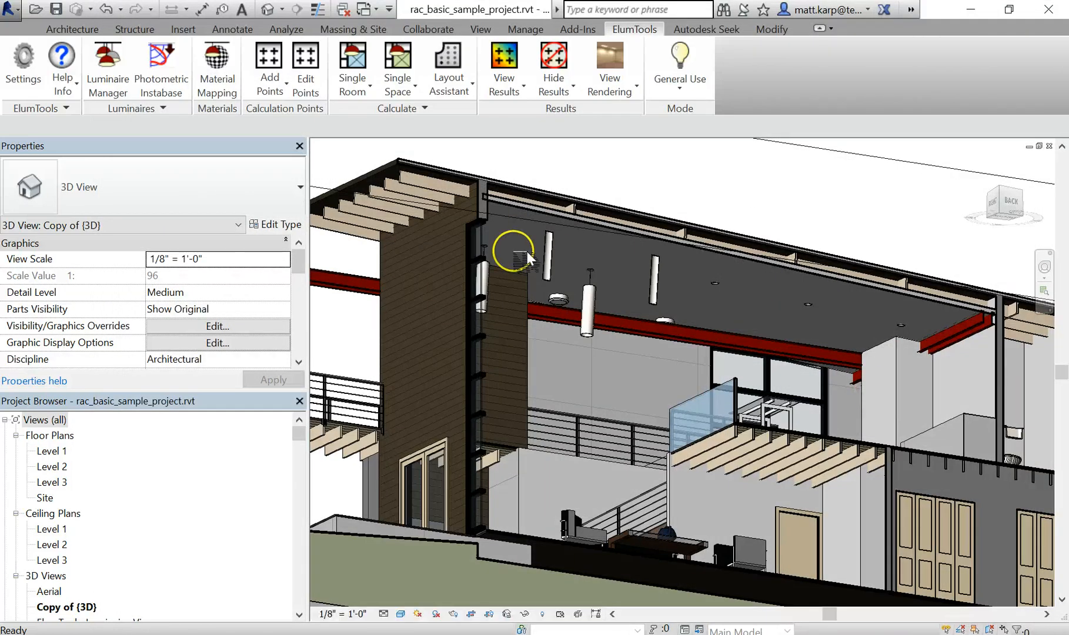
scroll(625, 397, "down", 4)
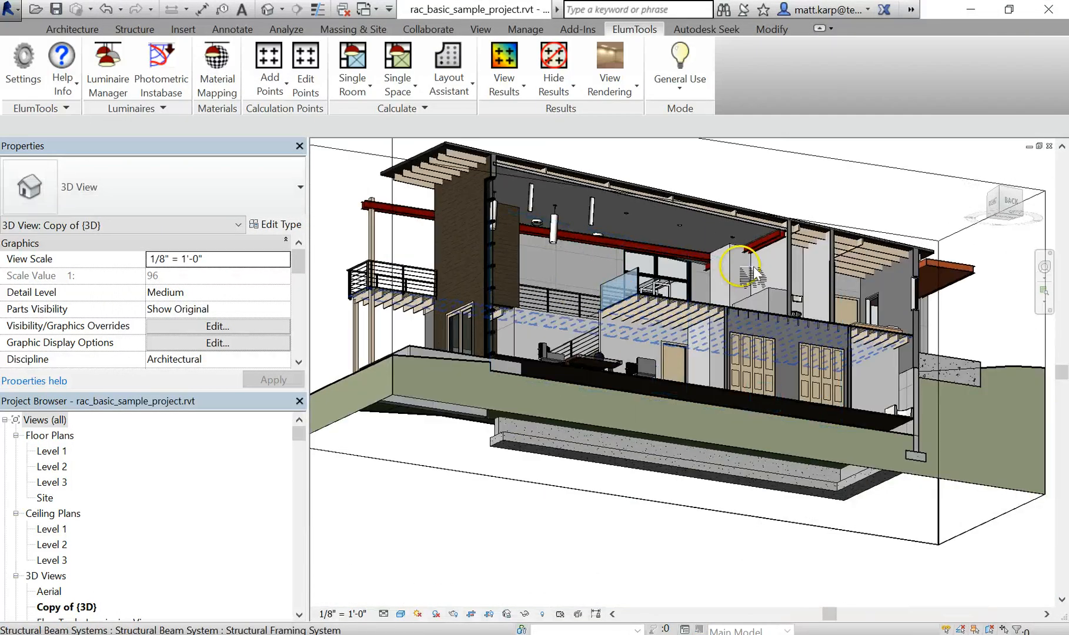
middle_click_drag(738, 298, 776, 405)
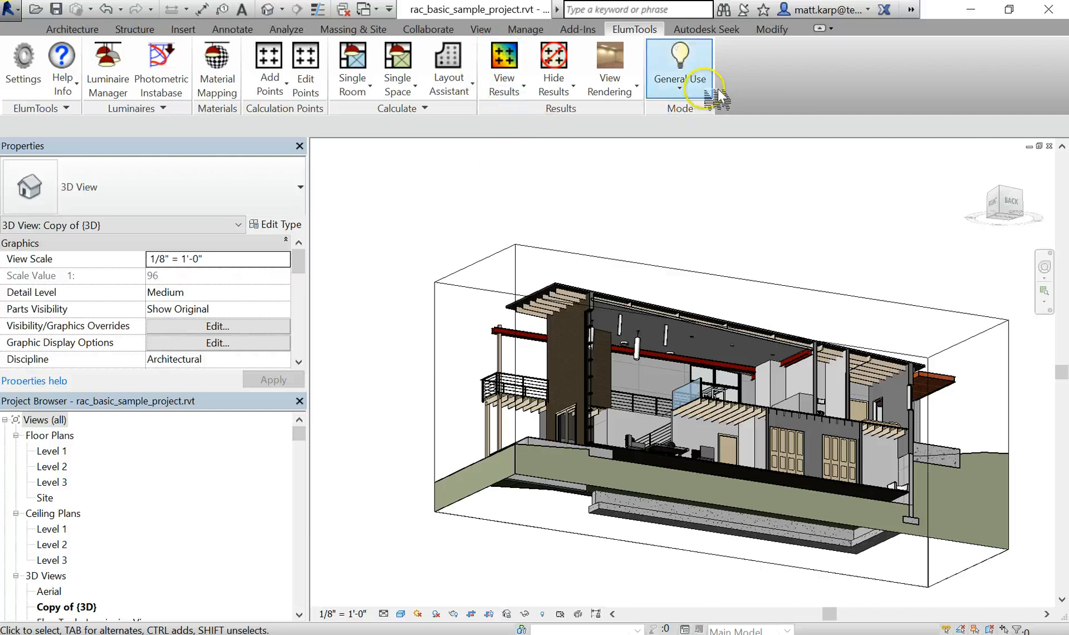
left_click(682, 86)
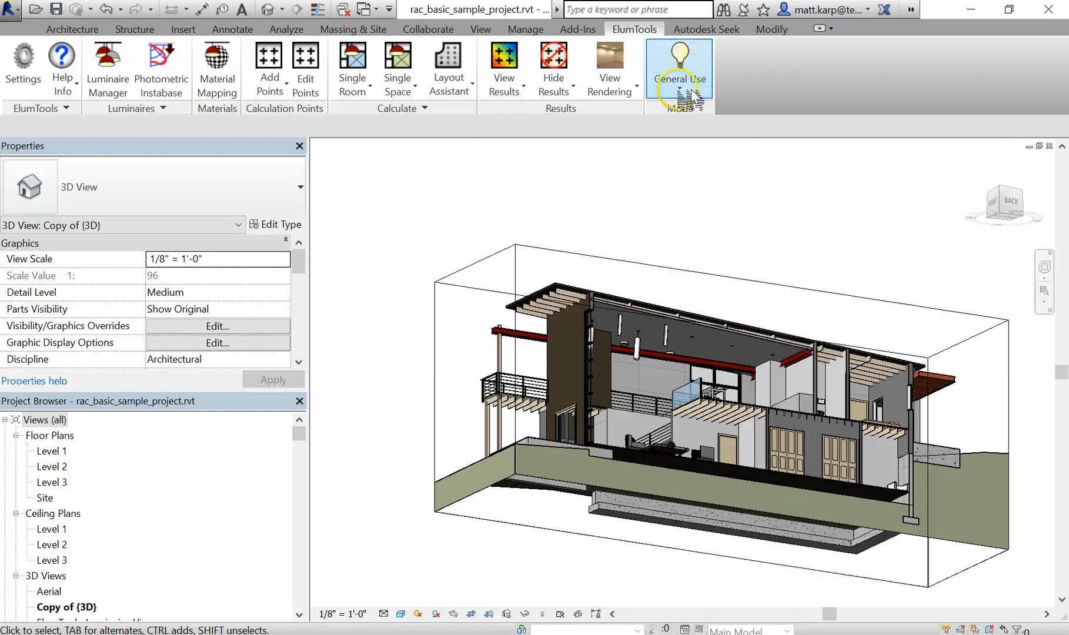
left_click(694, 109)
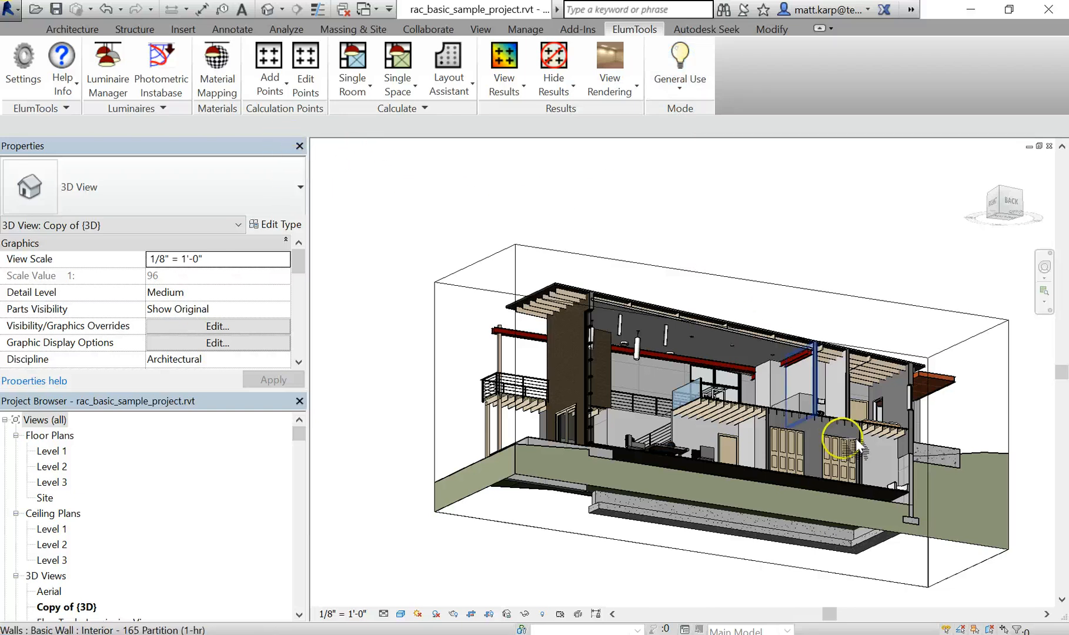
Add room workplane calculation points to the Living Room on the Level 1 floor plan, using Illuminance, 2 ft spacing and a 2.5 ft workplane.
double_click(59, 453)
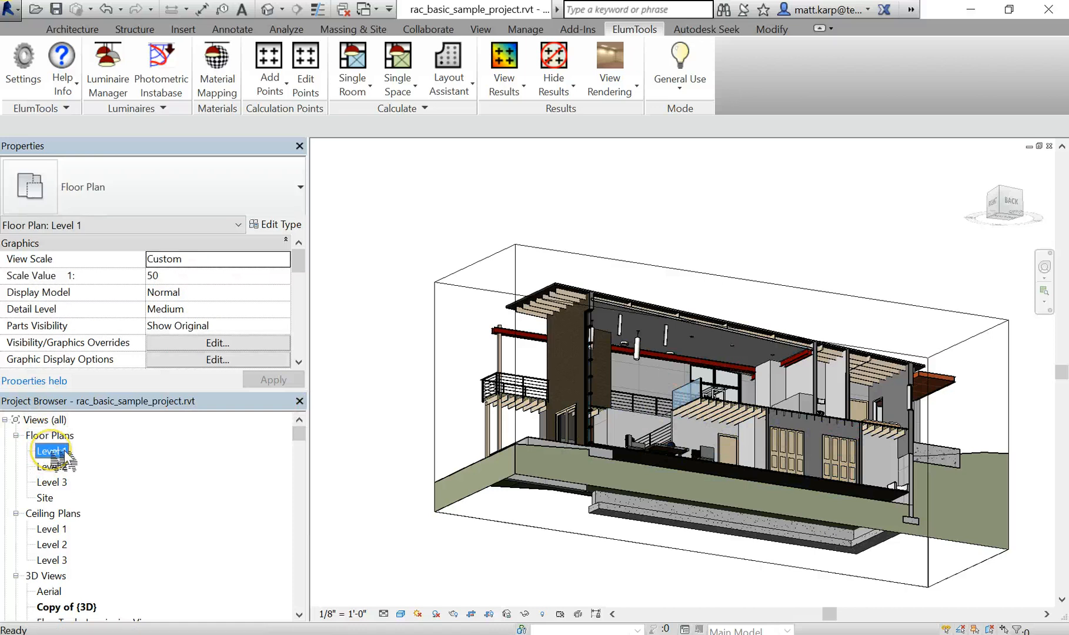
scroll(675, 366, "up", 5)
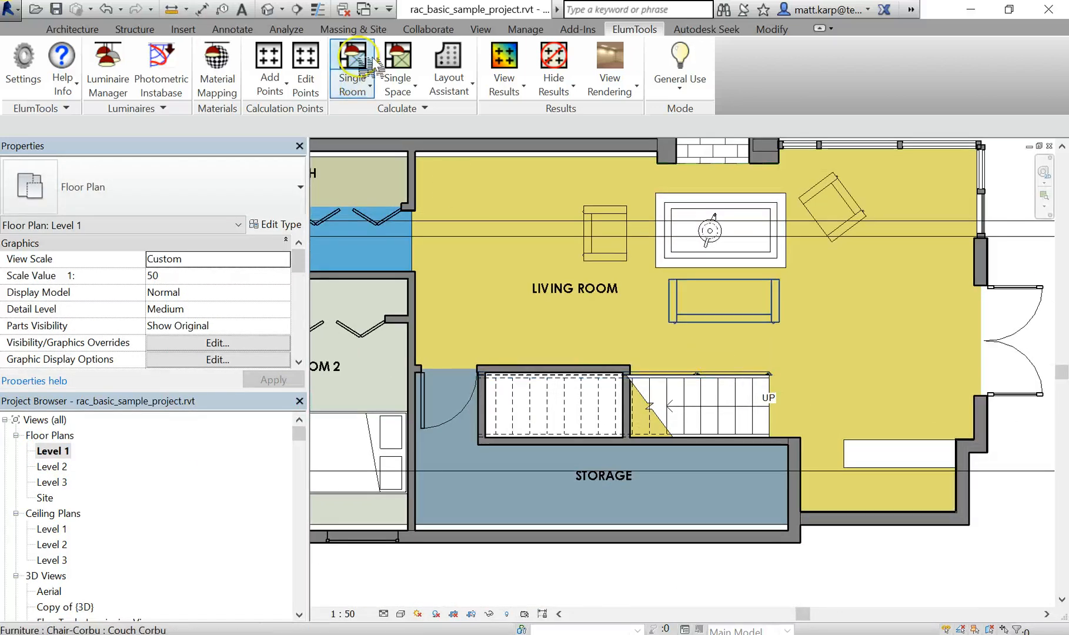
left_click(276, 76)
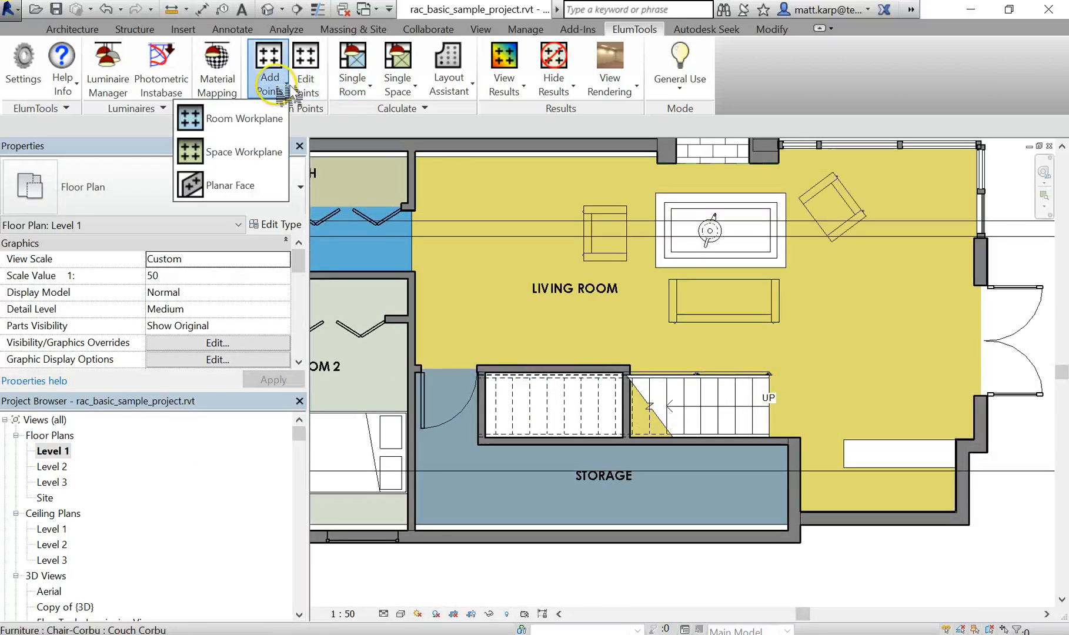
left_click(286, 121)
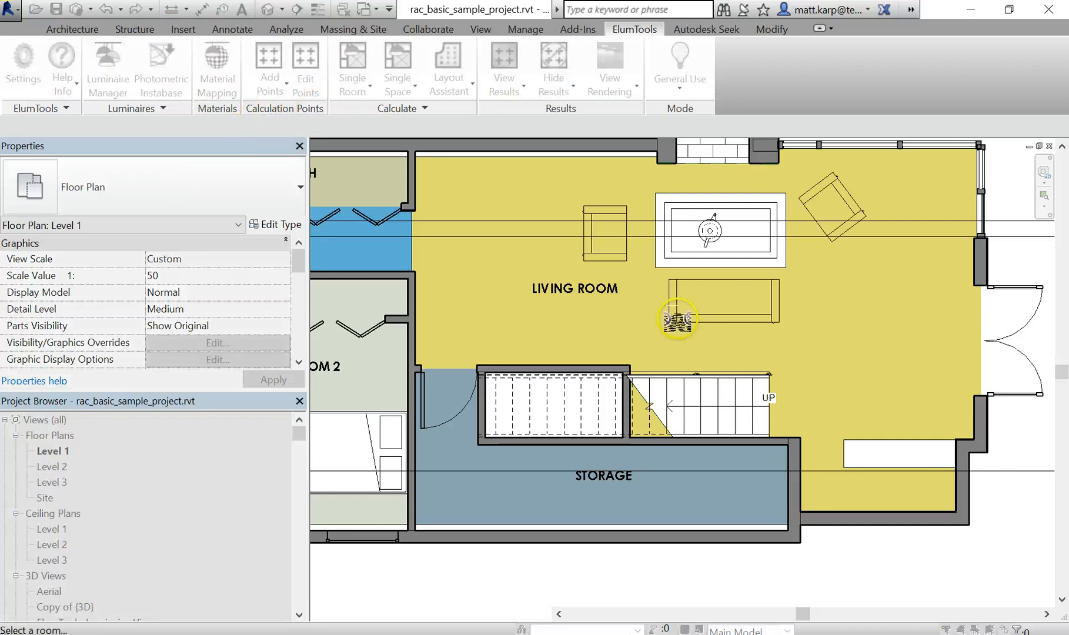
left_click(543, 264)
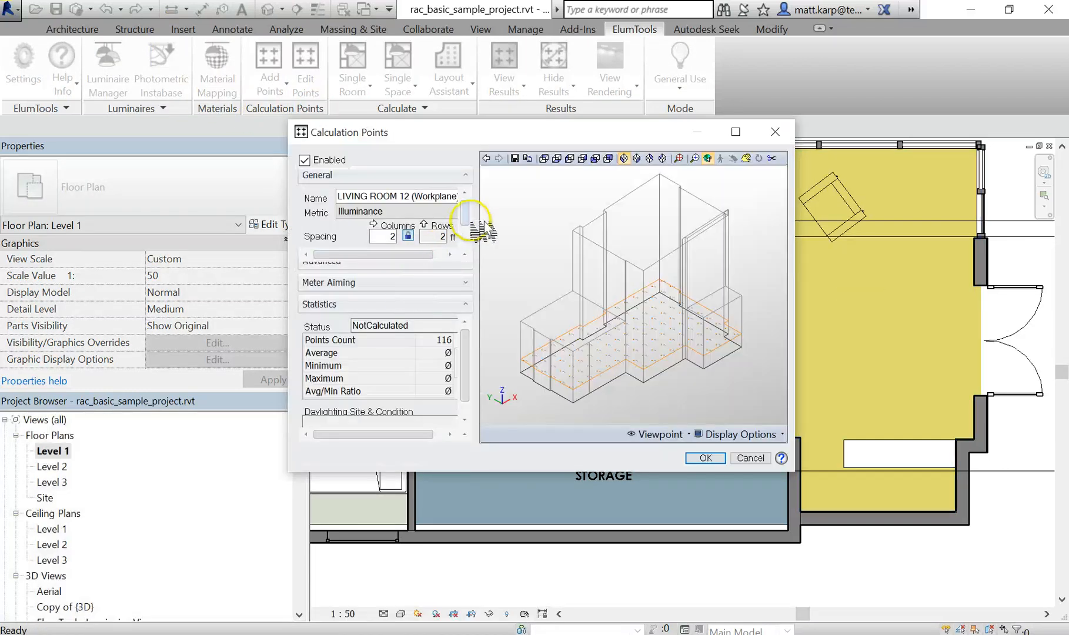
scroll(474, 242, "down", 2)
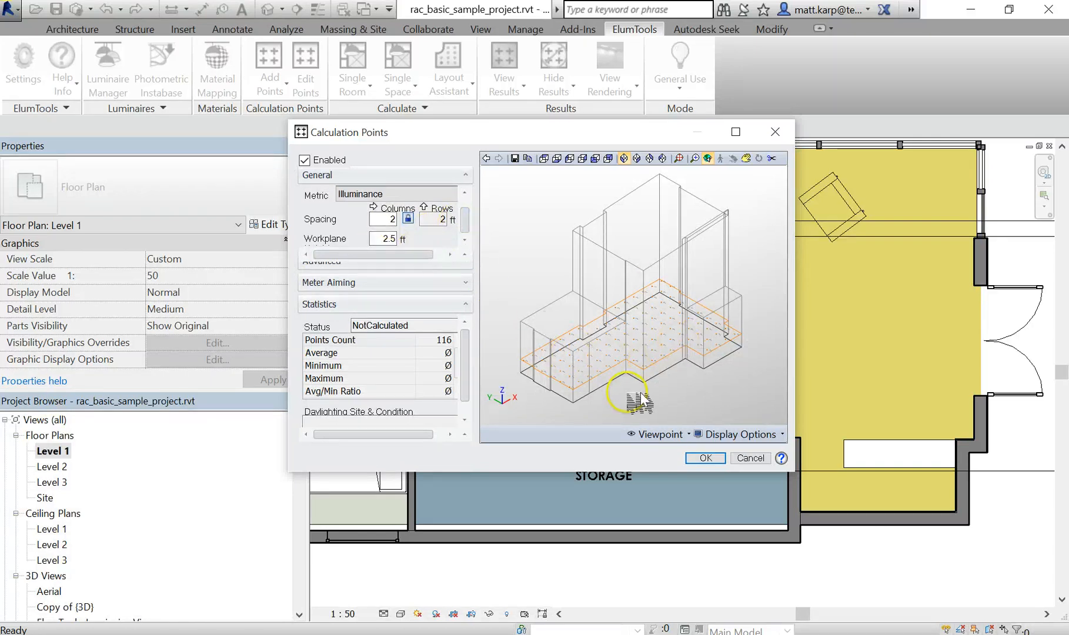
left_click(444, 194)
left_click(436, 197)
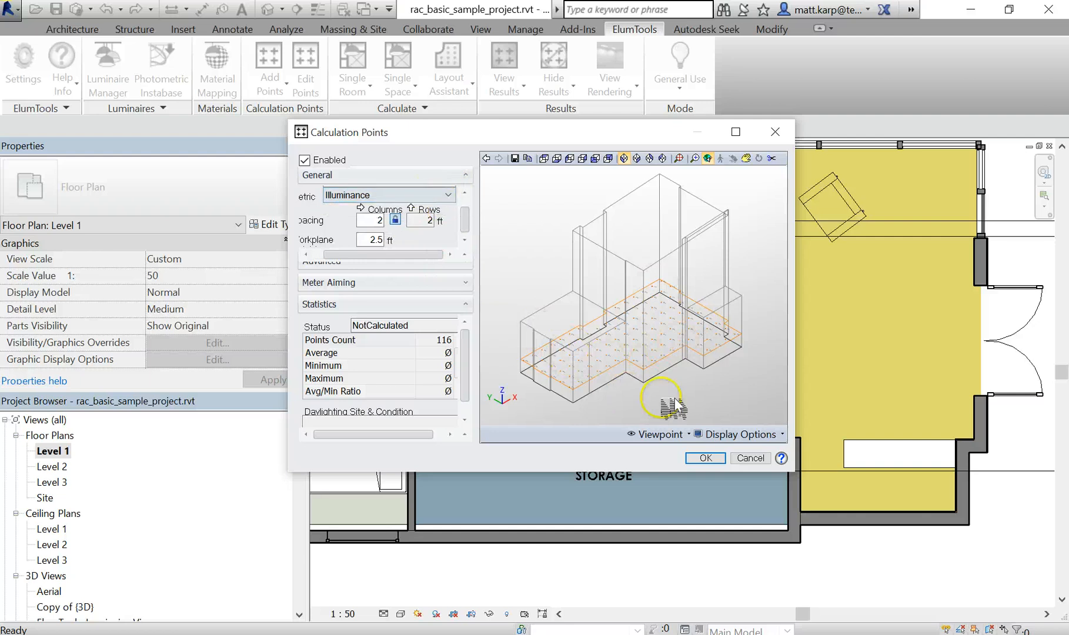
left_click(720, 457)
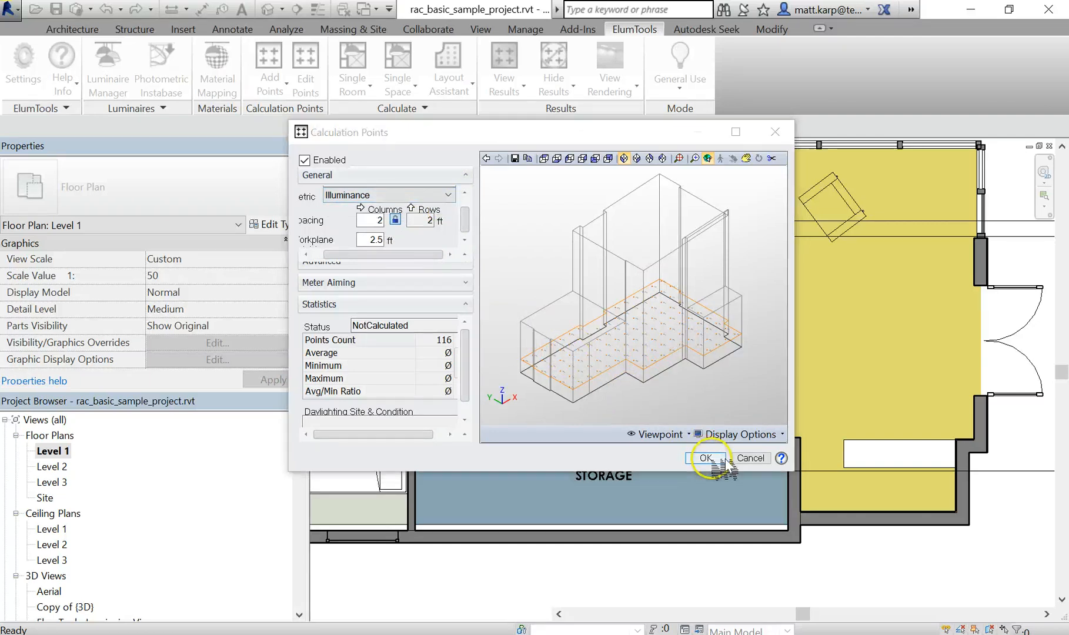
scroll(608, 298, "down", 1)
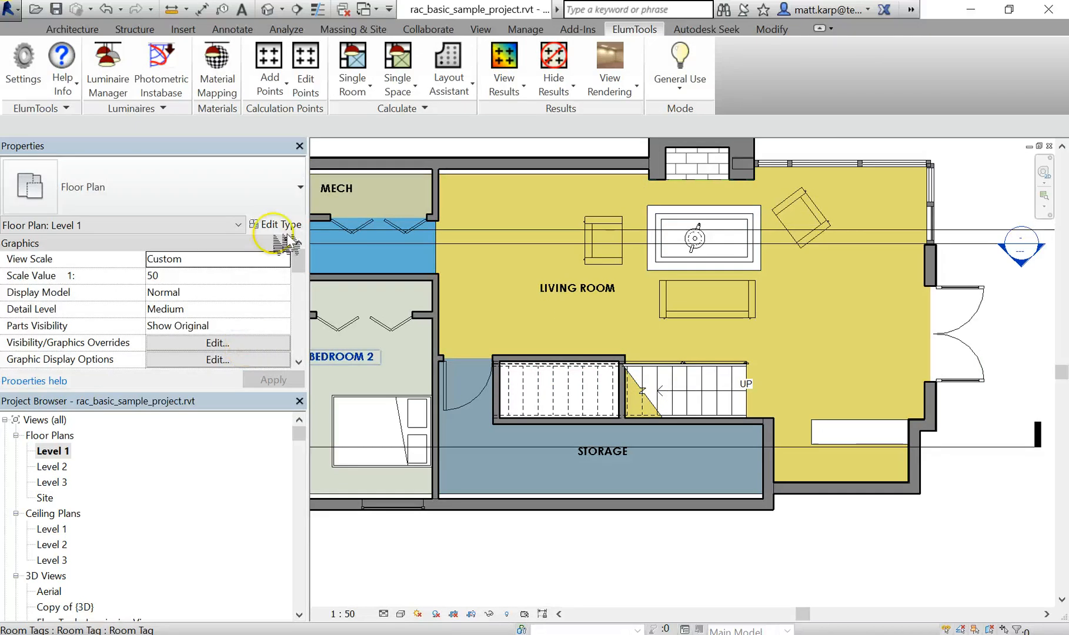
left_click(280, 94)
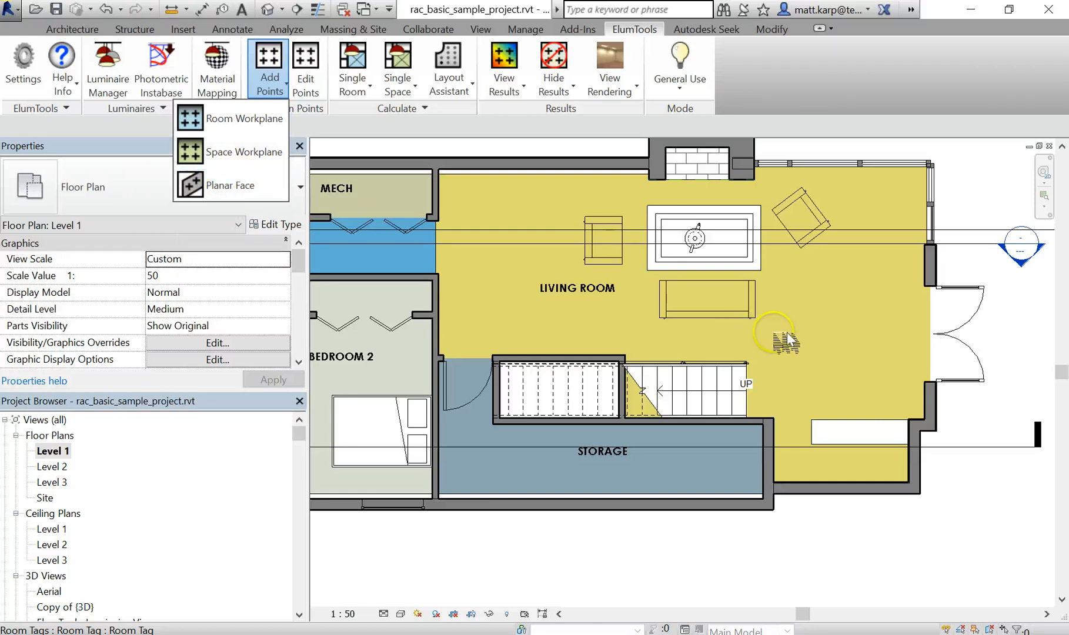
scroll(787, 341, "down", 2)
left_click(965, 556)
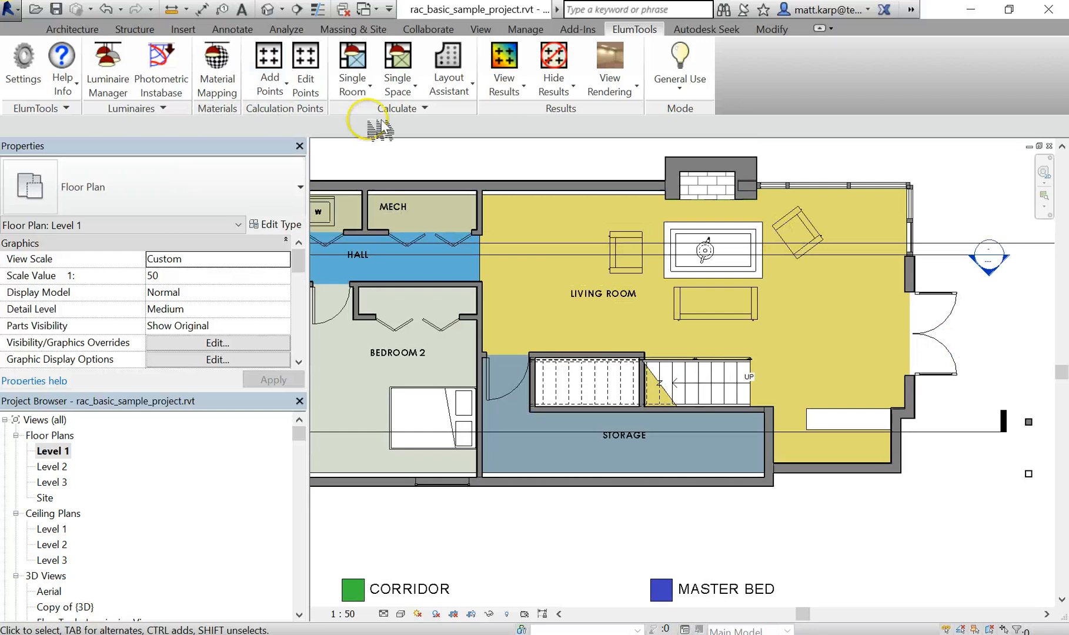
left_click(369, 88)
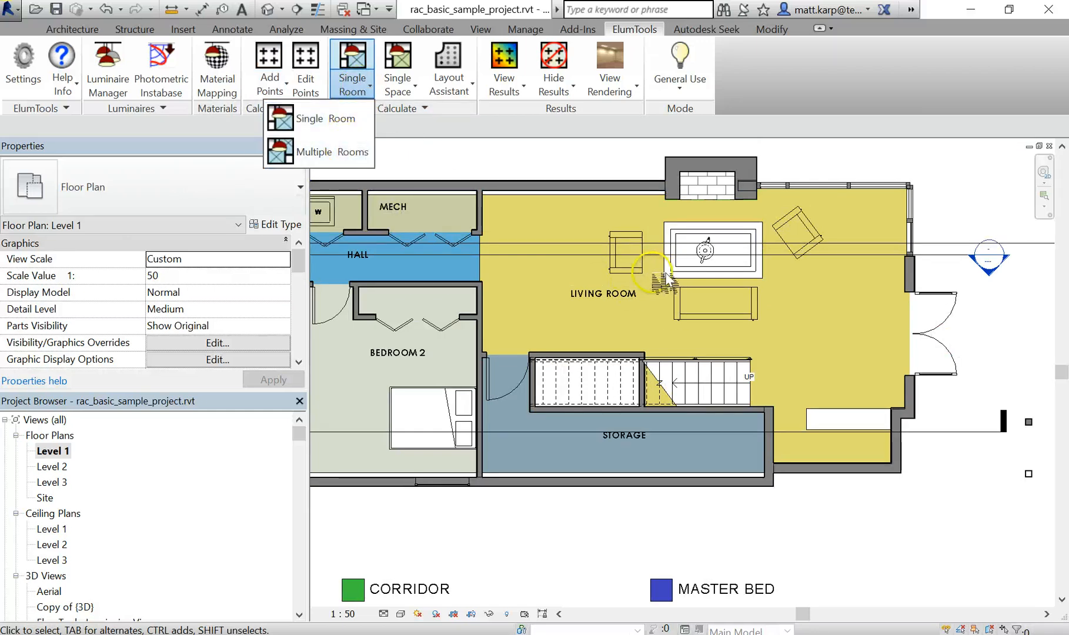
left_click(529, 600)
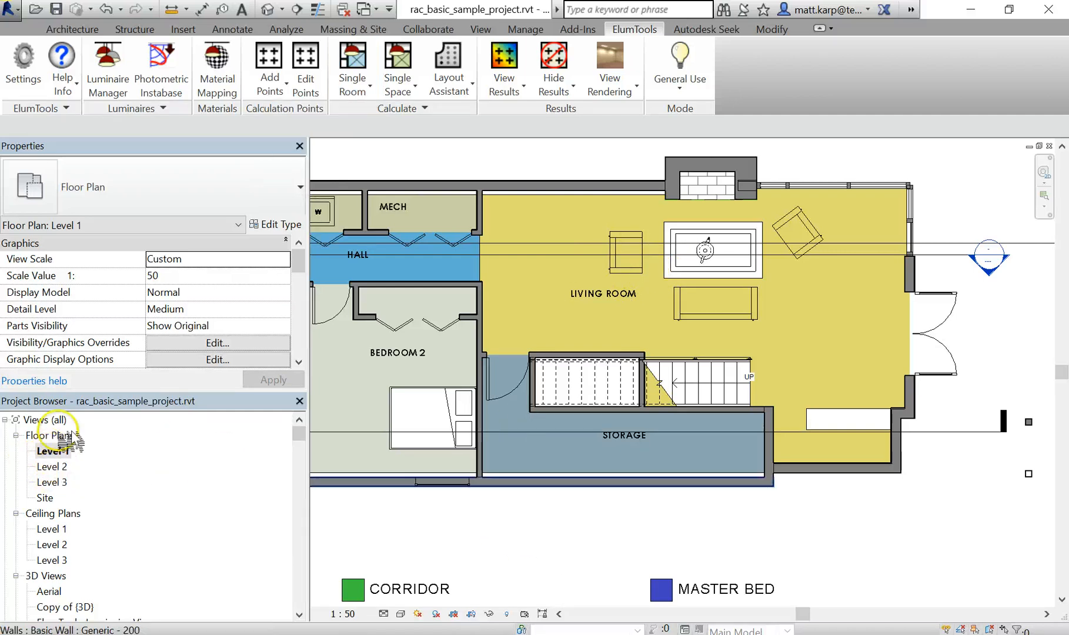
left_click(735, 356)
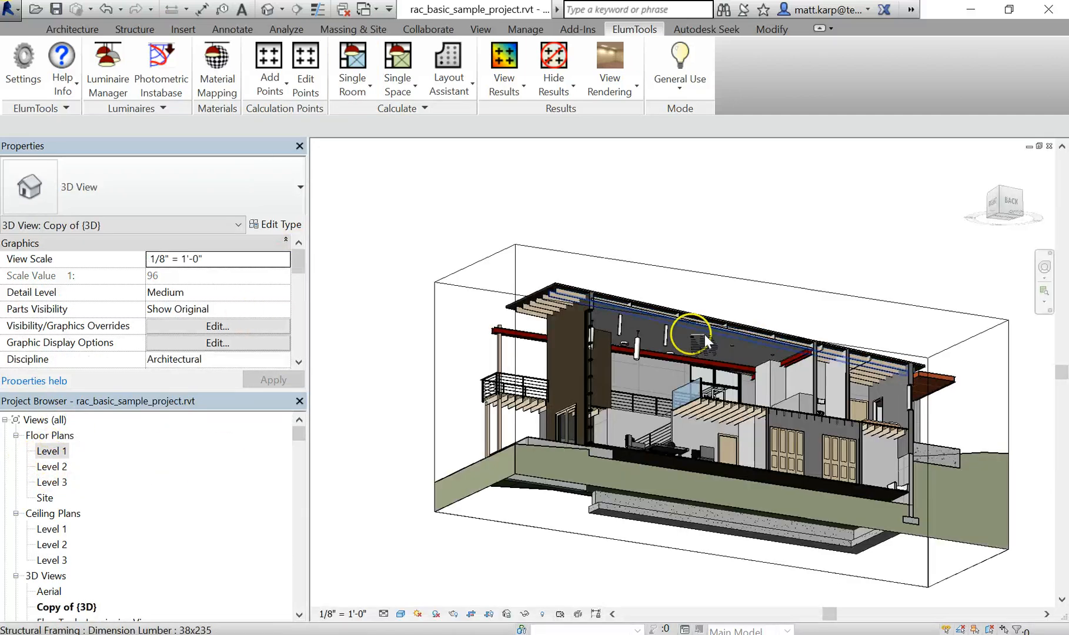
Open both the Level 1 and Level 2 floor plans, switch between them and return to Level 1.
double_click(51, 451)
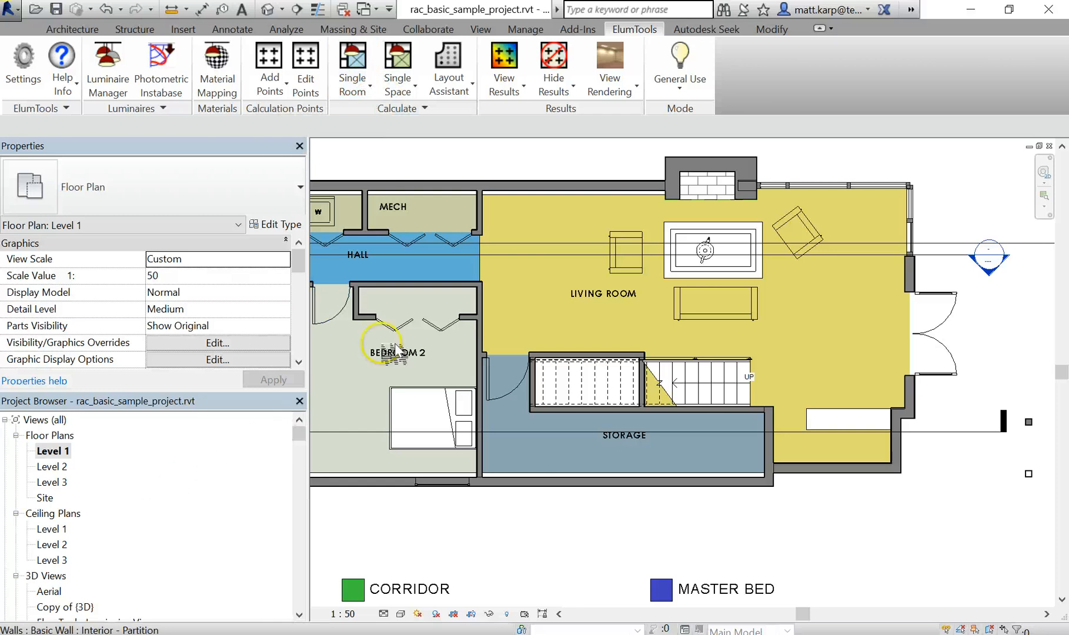
double_click(65, 467)
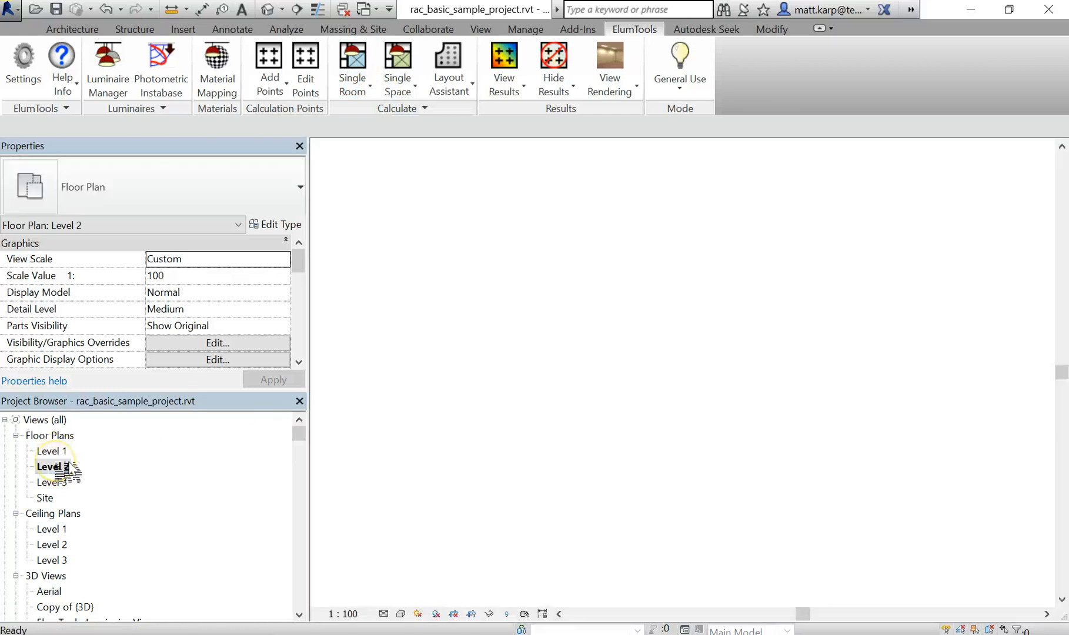
double_click(69, 451)
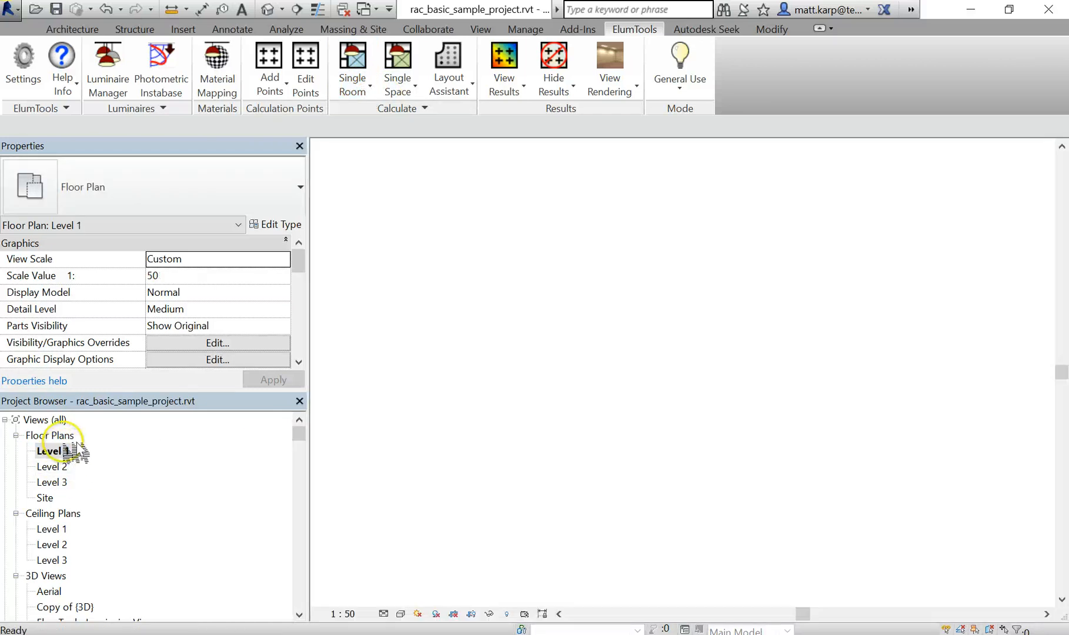
key("ctrl+Tab")
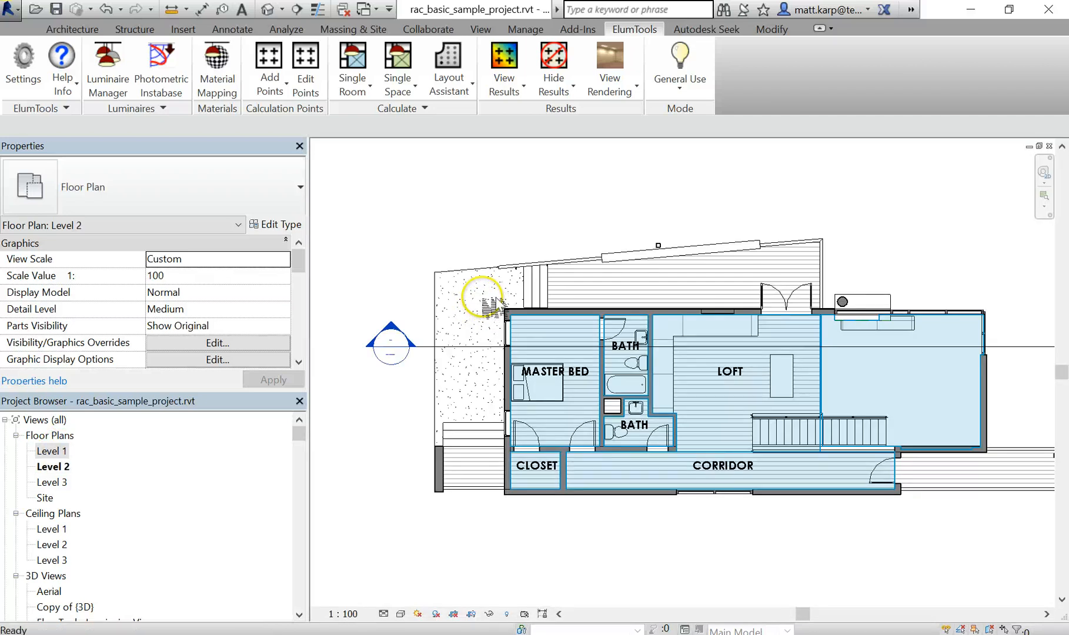
key("ctrl+Tab")
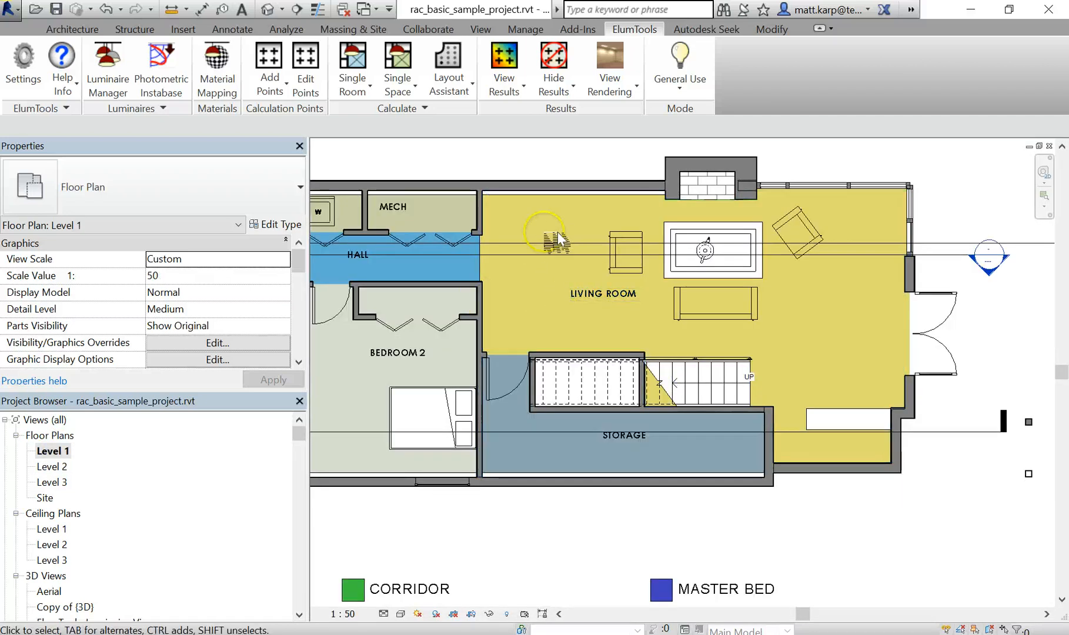
Run a combined Multiple Rooms calculation of the Living Room on Level 1 with the Loft and Corridor on Level 2.
left_click(371, 88)
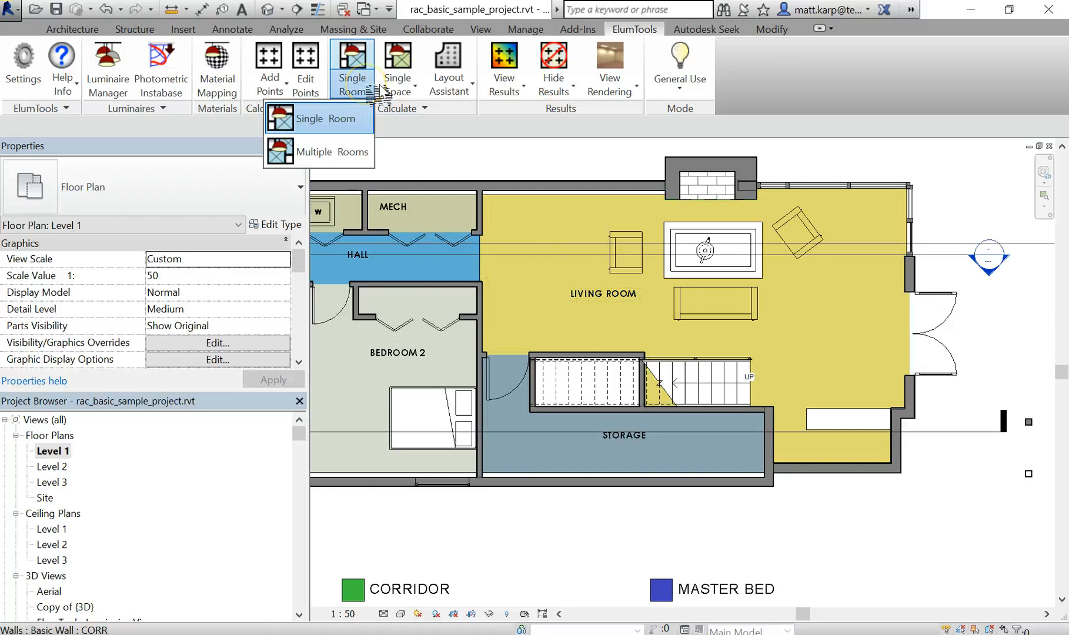
left_click(347, 154)
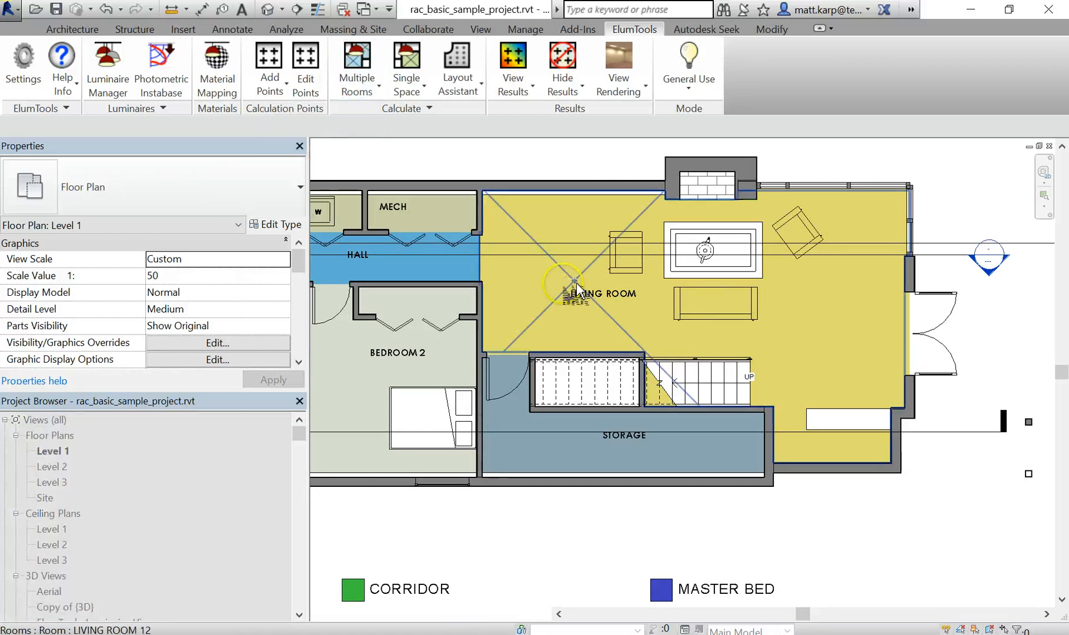
left_click(576, 293)
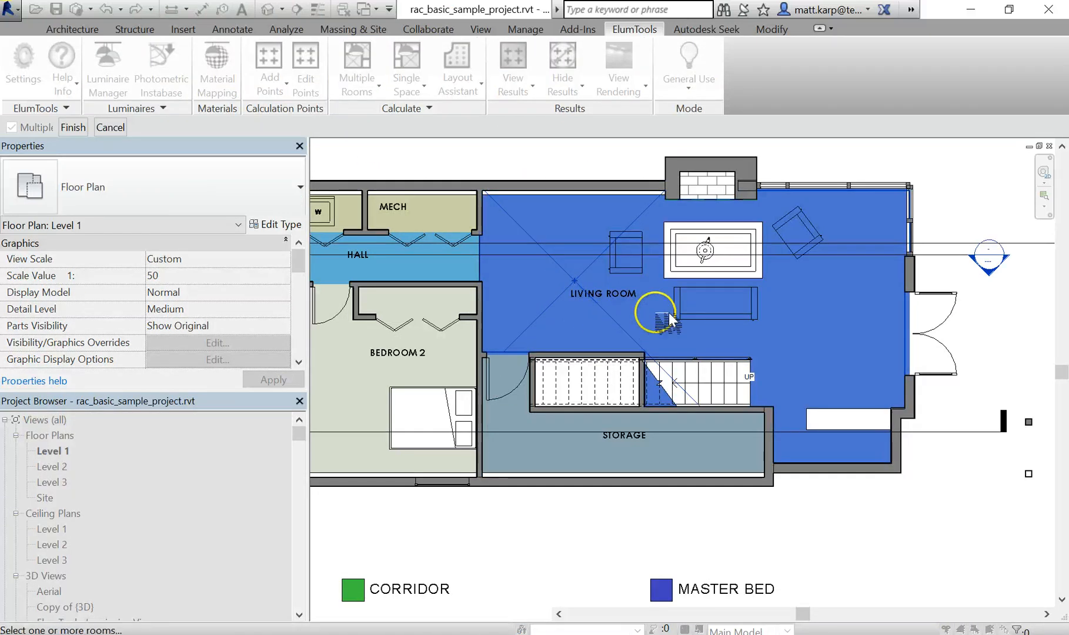
key("ctrl+Tab")
left_click(764, 407)
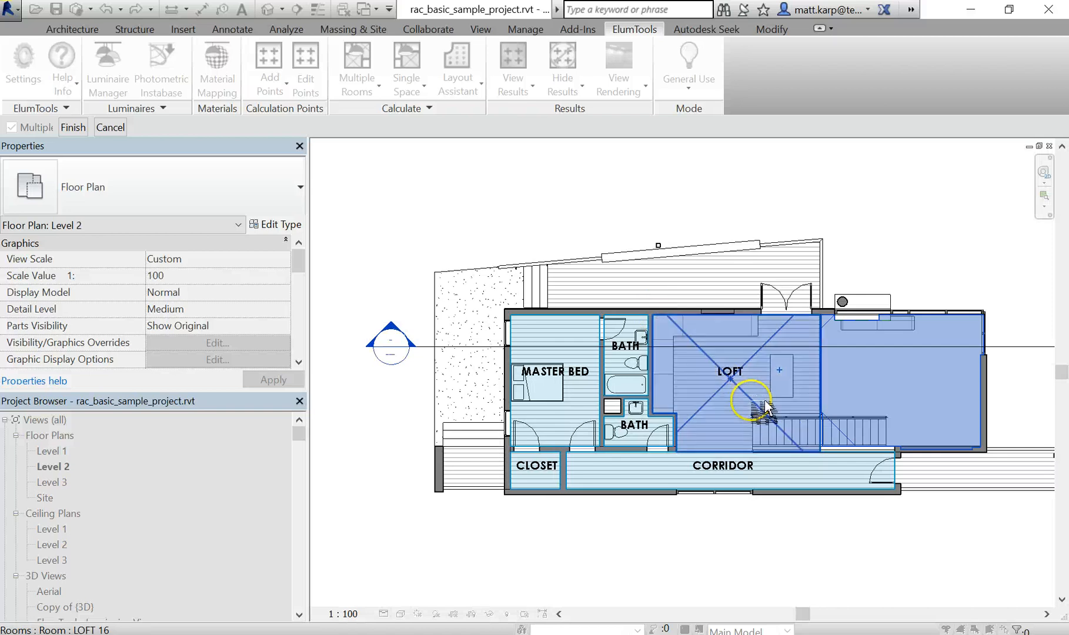
left_click(742, 489)
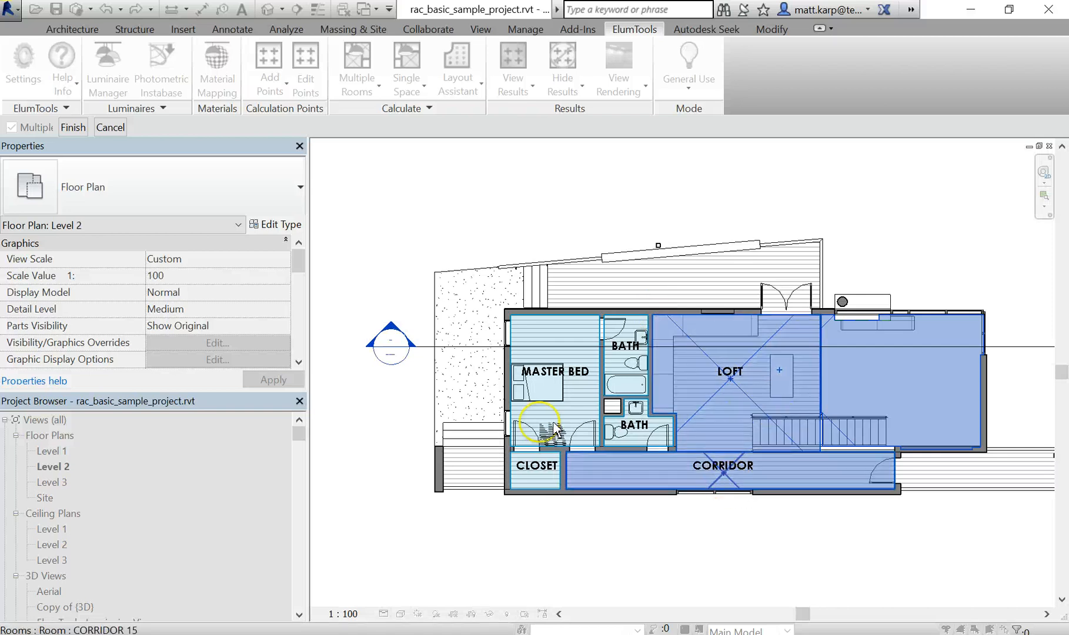
left_click(92, 131)
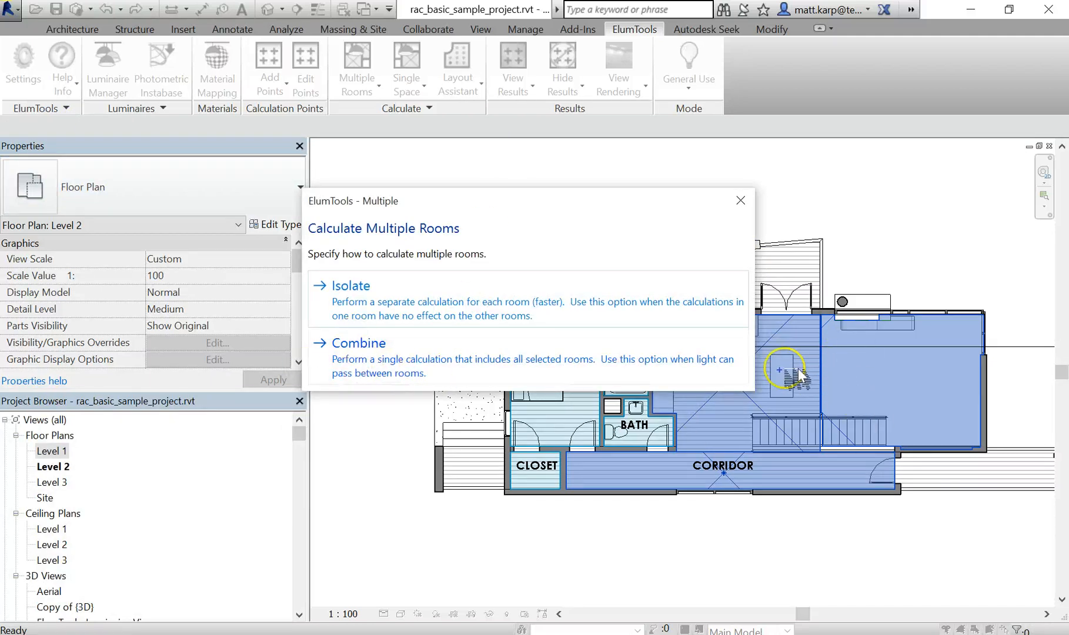
left_click(391, 360)
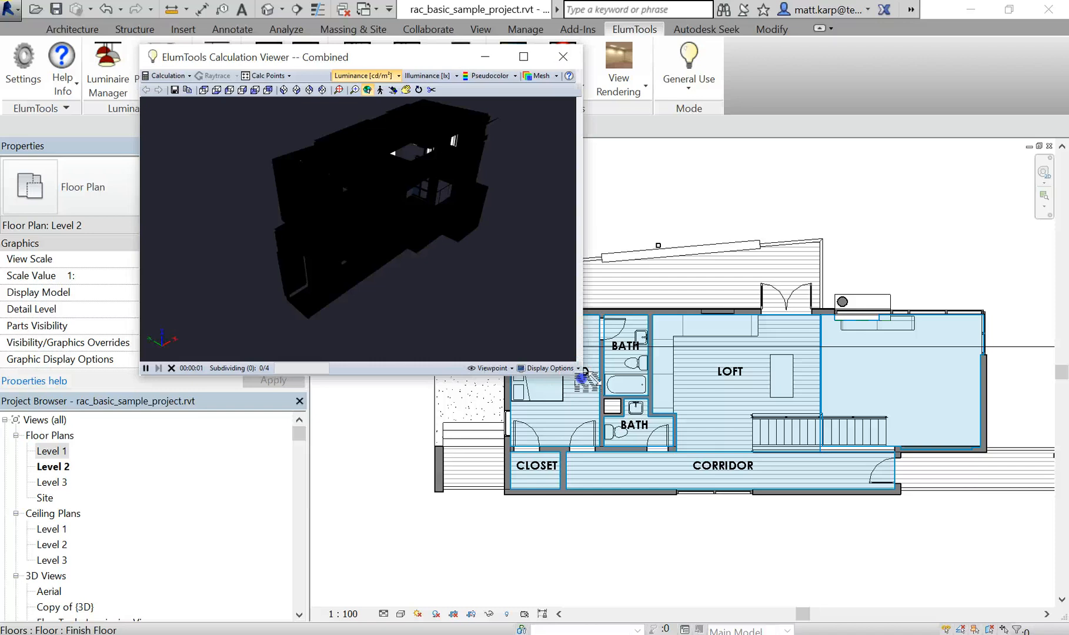
Enlarge the Calculation Viewer to full screen to examine the combined lighting model.
left_click_drag(588, 375, 782, 507)
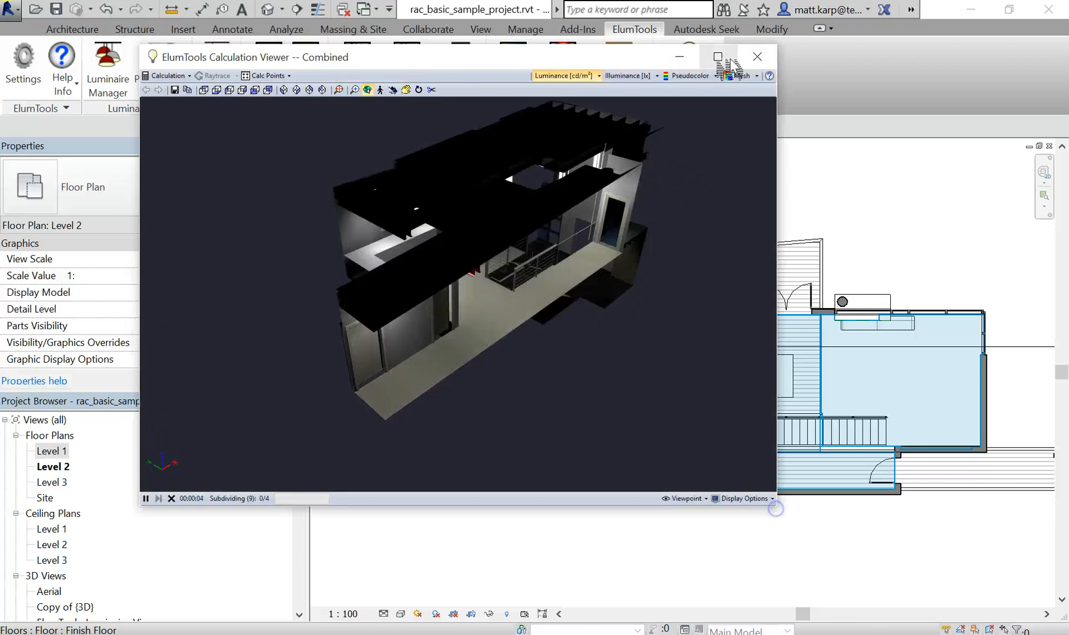
left_click(729, 61)
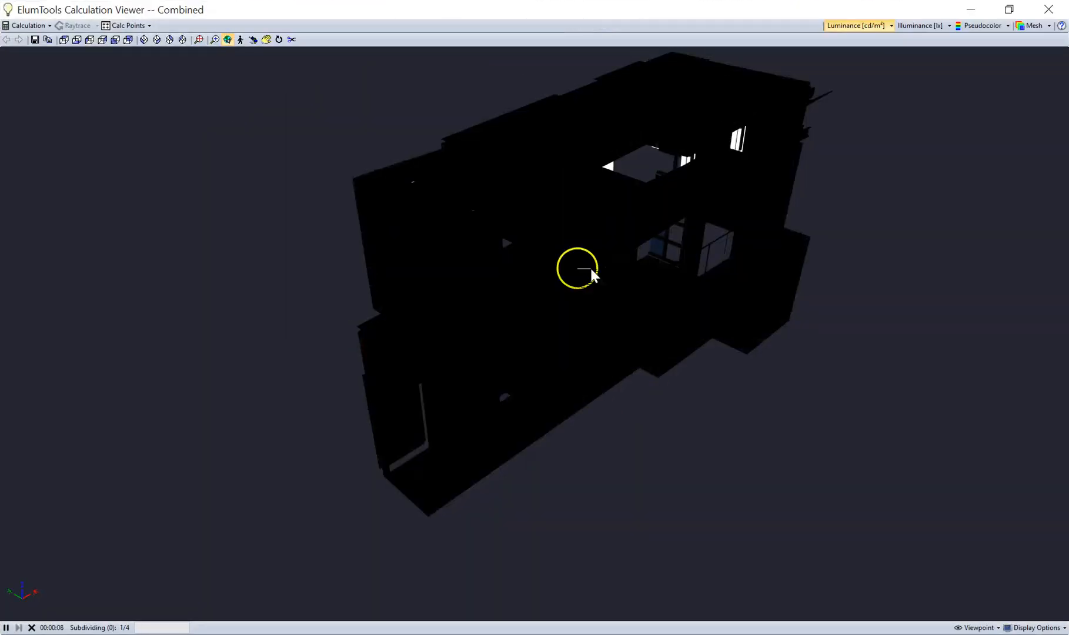
left_click_drag(590, 268, 554, 293)
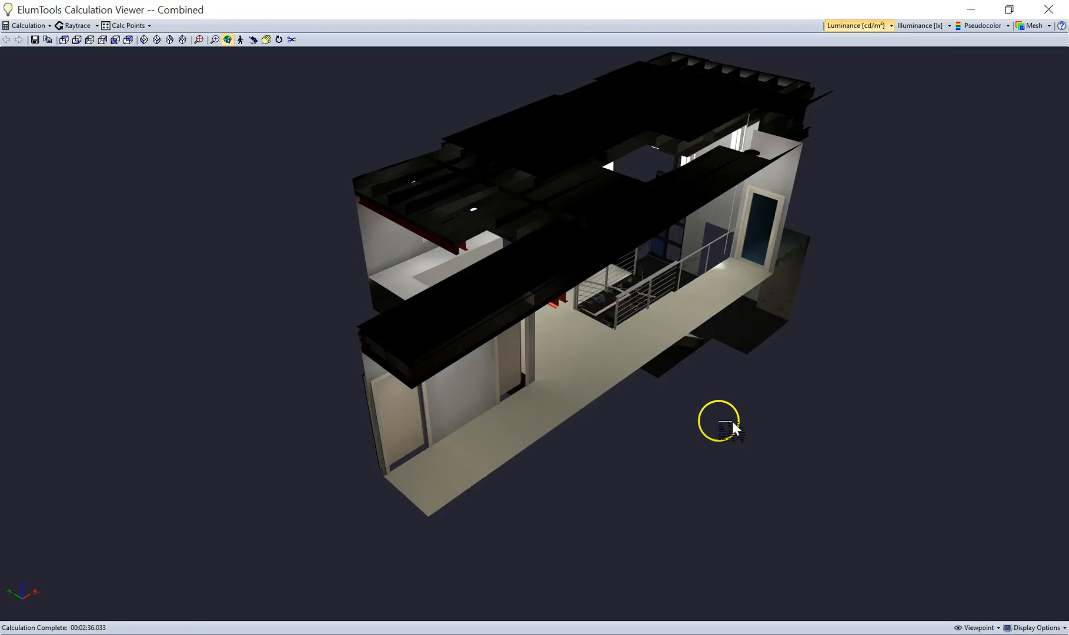
Examine the combined model from the corridor side, viewing the upper floor, the pendants and the Living Room's calculation points below.
left_click_drag(718, 421, 624, 308)
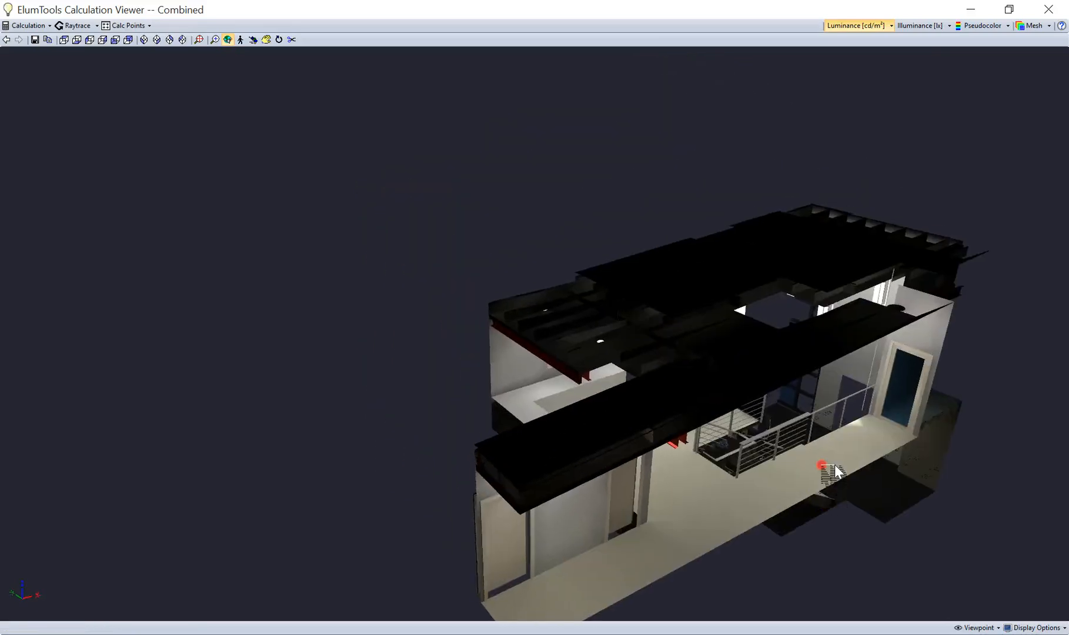
left_click_drag(835, 472, 241, 174)
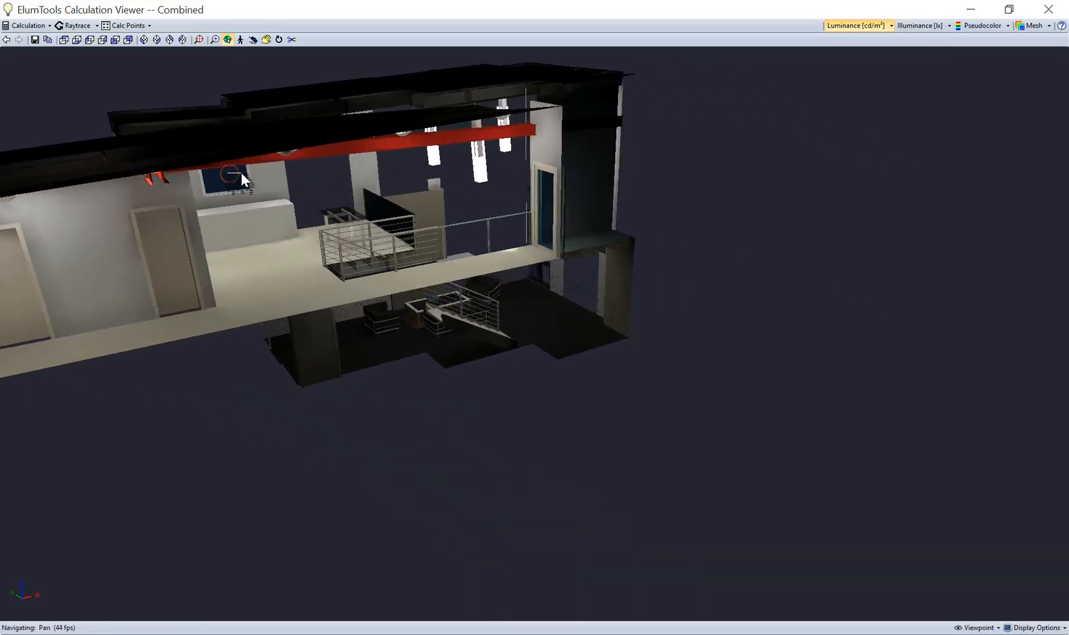
scroll(507, 274, "down", 5)
left_click_drag(406, 302, 640, 400)
left_click_drag(547, 250, 538, 231)
scroll(538, 231, "down", 10)
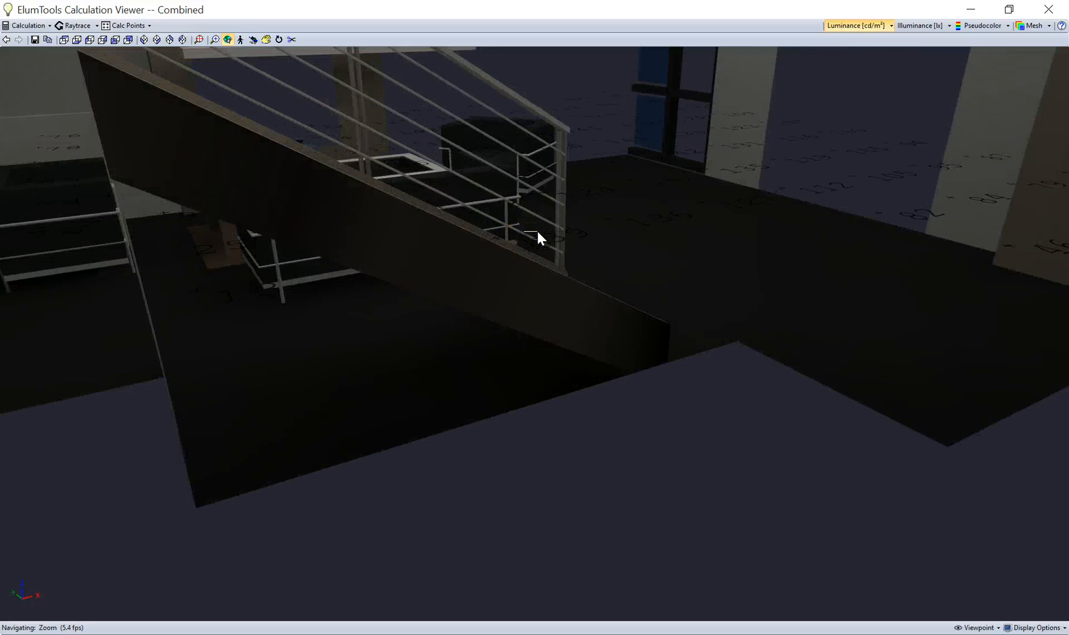
scroll(538, 231, "down", 3)
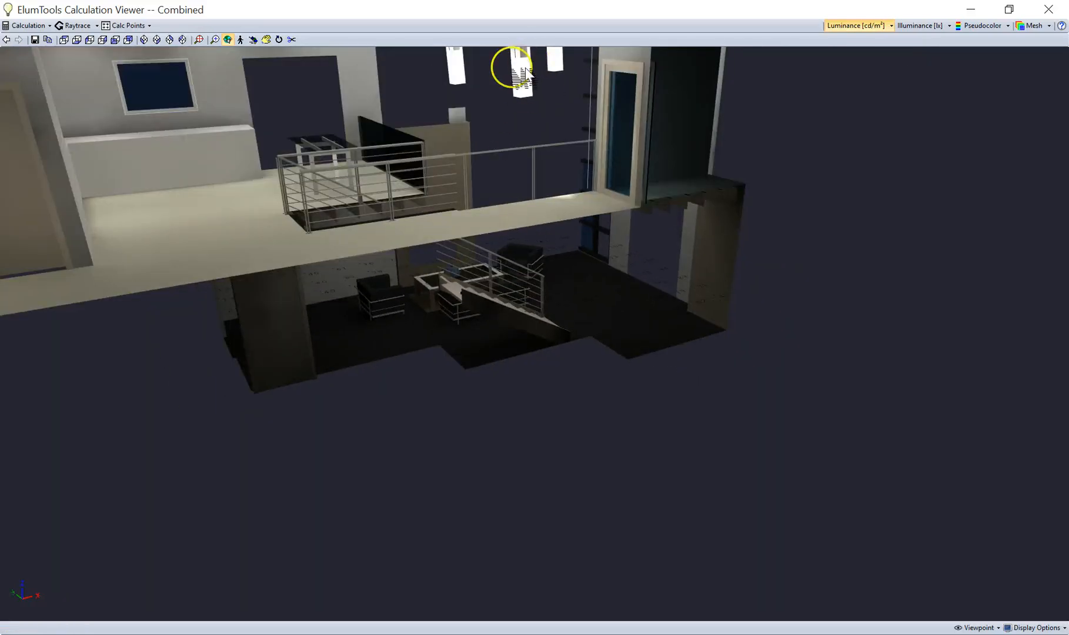
left_click_drag(561, 110, 565, 57)
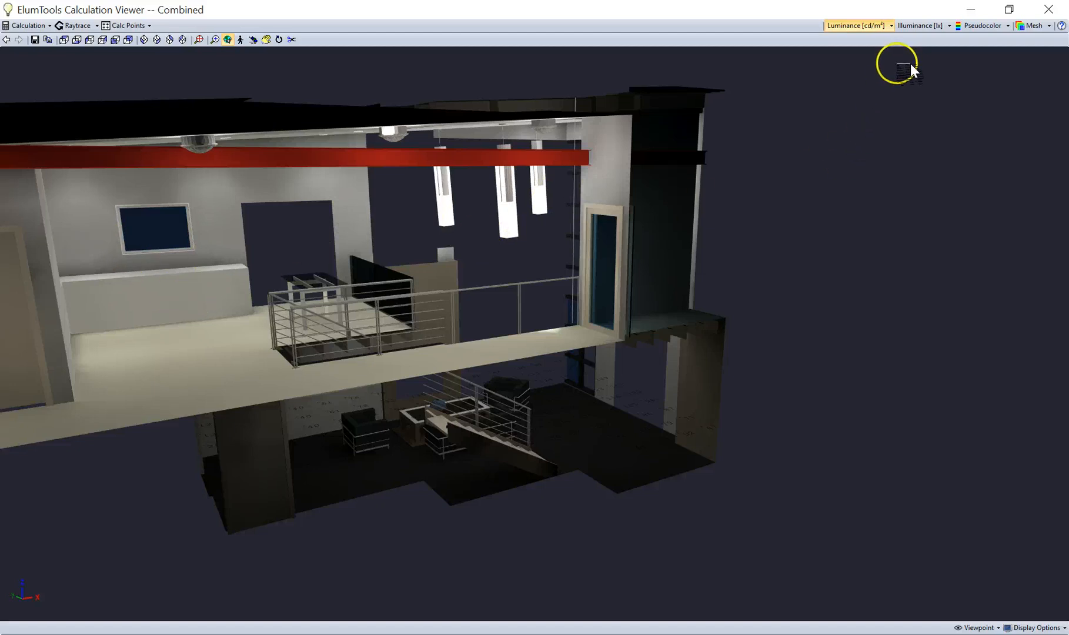
Display the results as illuminance in footcandles and turn on pseudocolor shading.
left_click(921, 26)
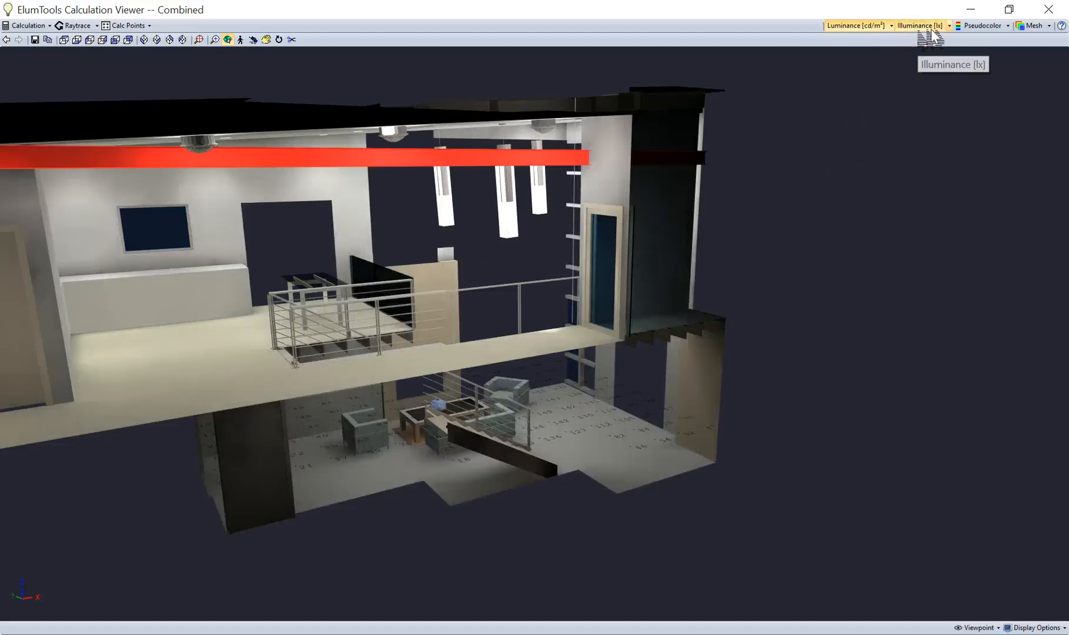
left_click(932, 29)
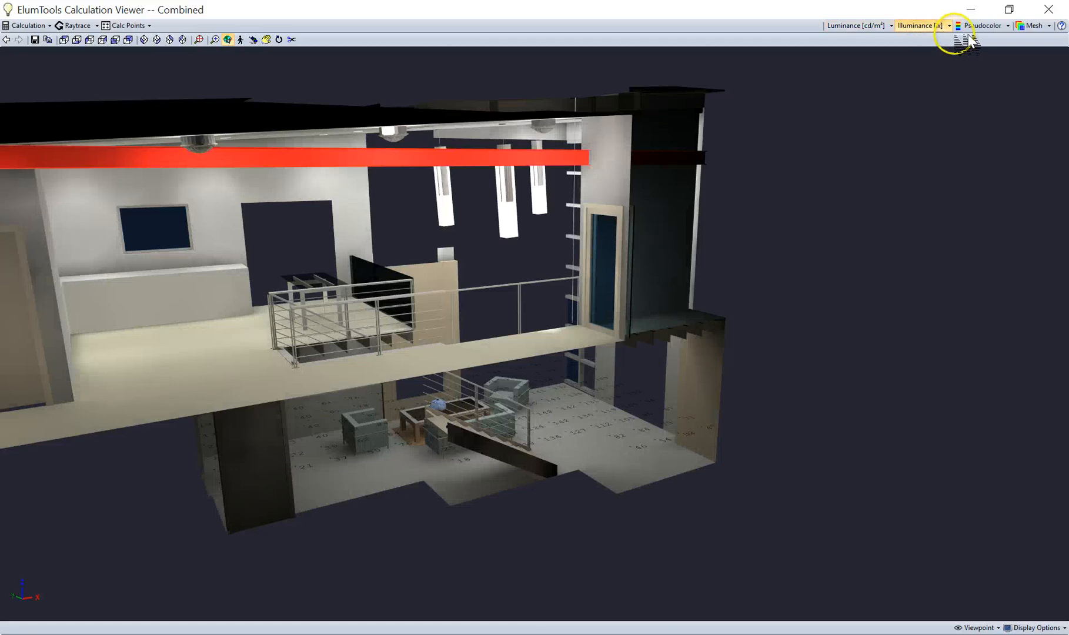
left_click(949, 26)
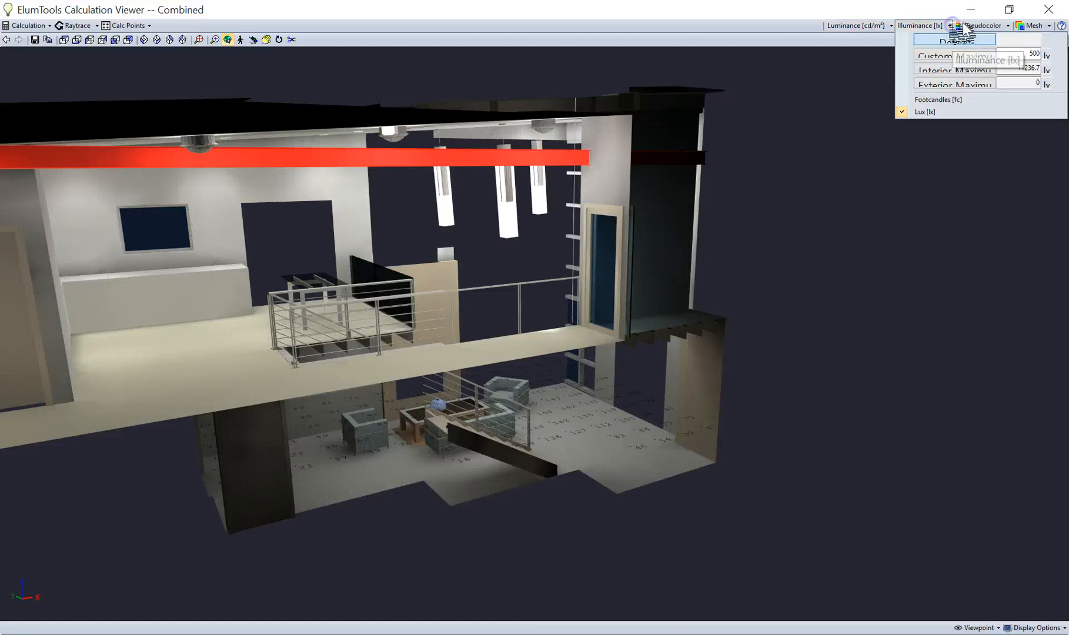
left_click(948, 100)
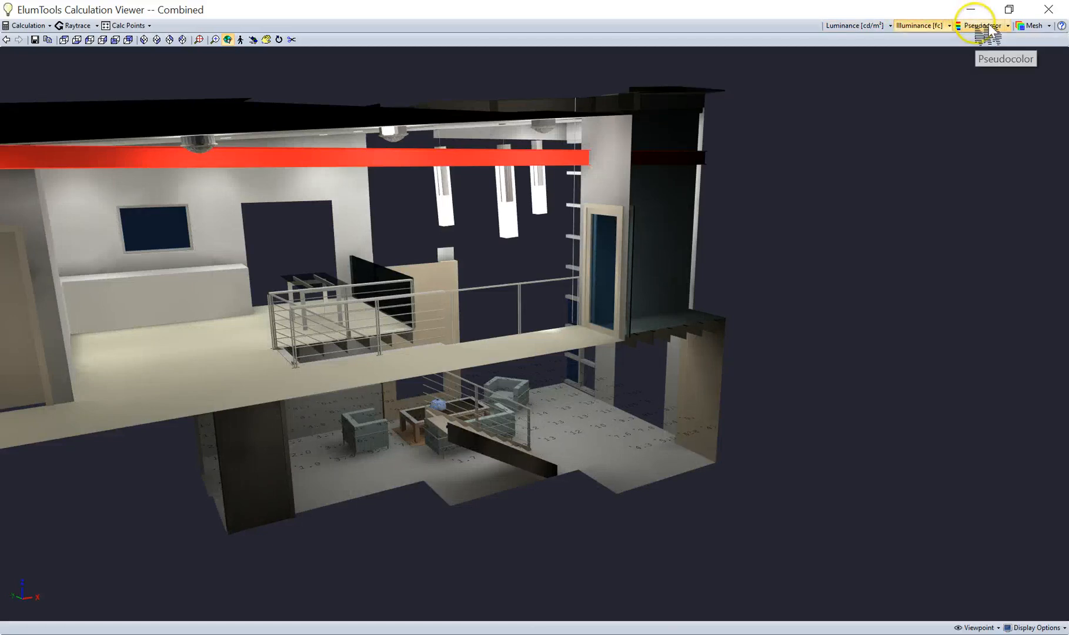
left_click(988, 27)
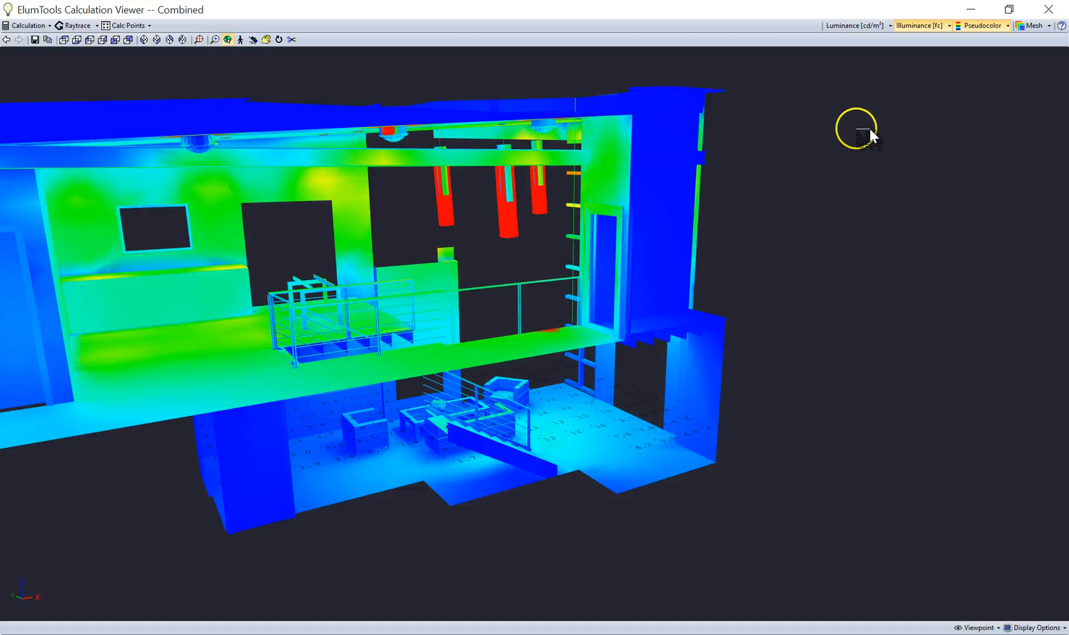
Examine the pseudocolor illuminance across the Living Room floor, furniture, stair and pendant-lit walls from several angles.
left_click_drag(219, 340, 576, 282)
left_click_drag(787, 557, 788, 562)
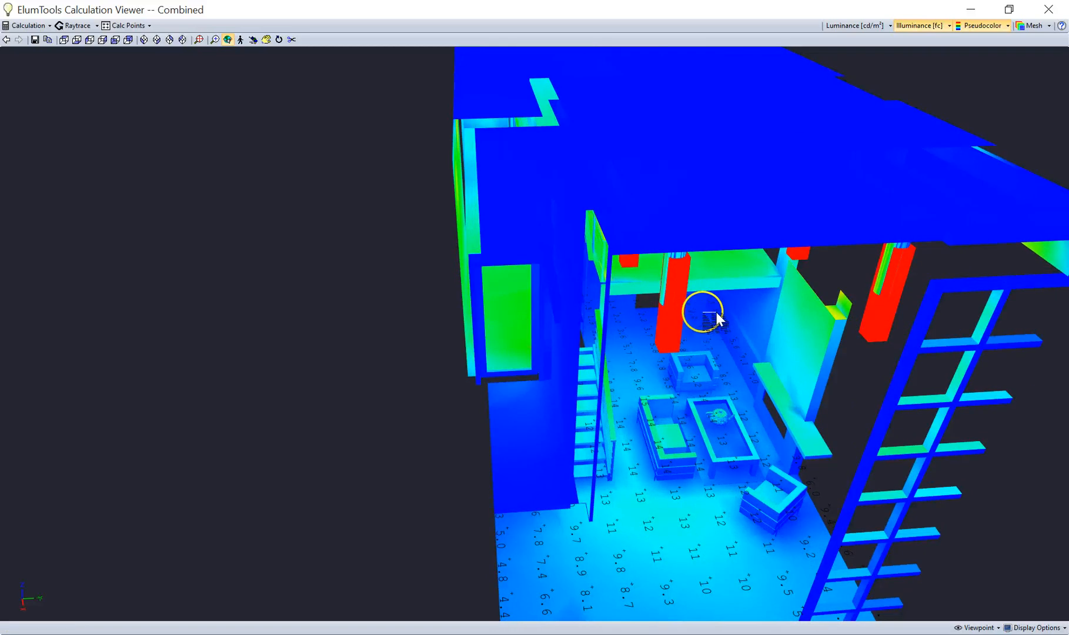
left_click_drag(699, 542, 776, 599)
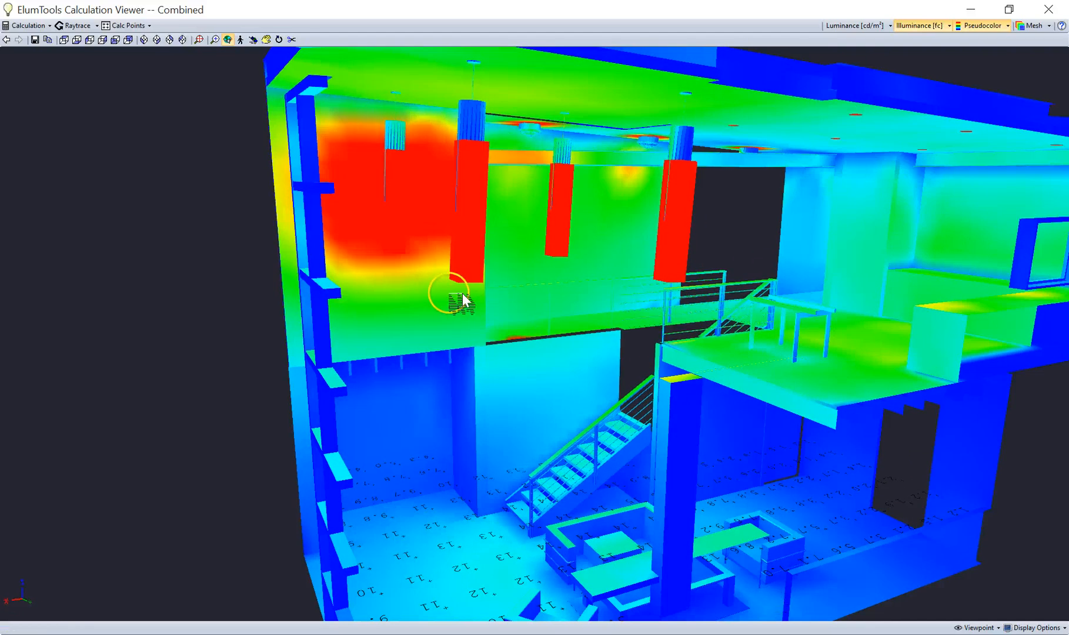
left_click_drag(727, 354, 688, 546)
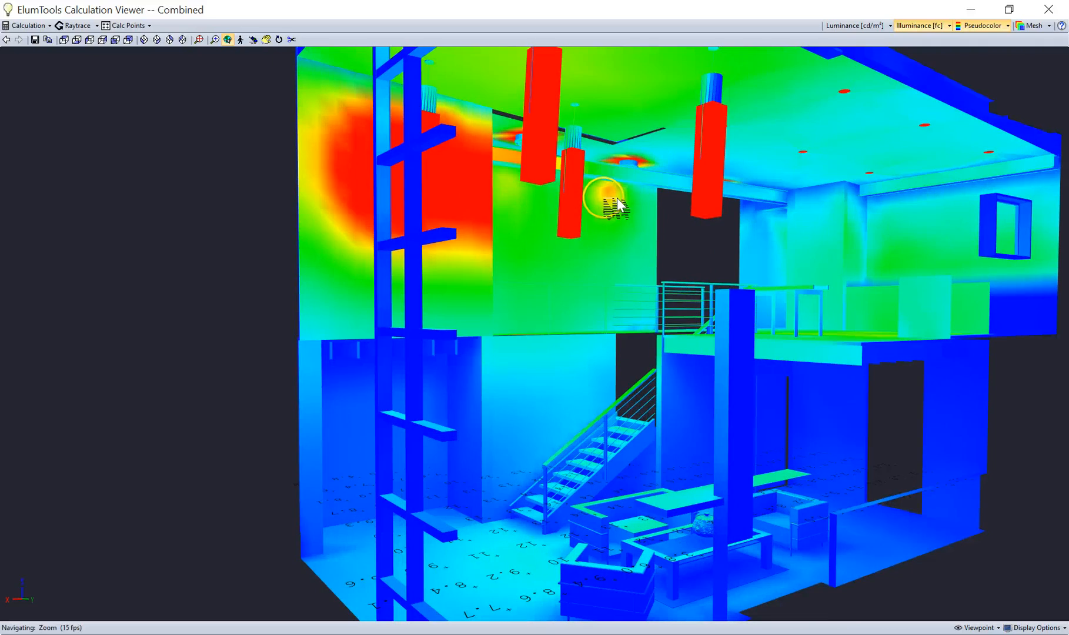
scroll(621, 206, "up", 5)
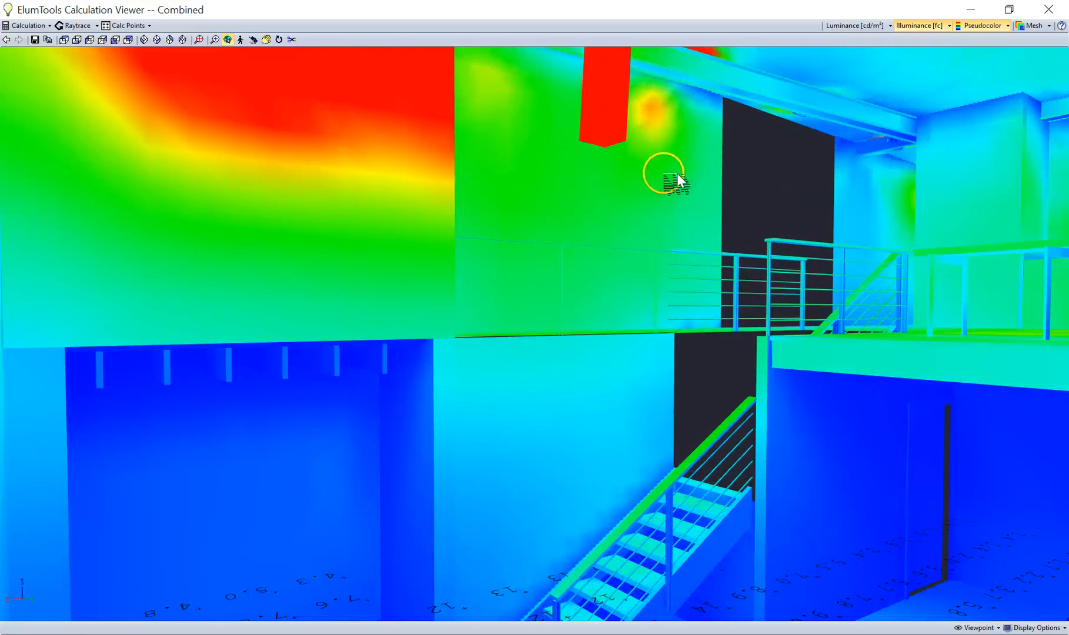
scroll(675, 183, "down", 3)
scroll(682, 241, "down", 5)
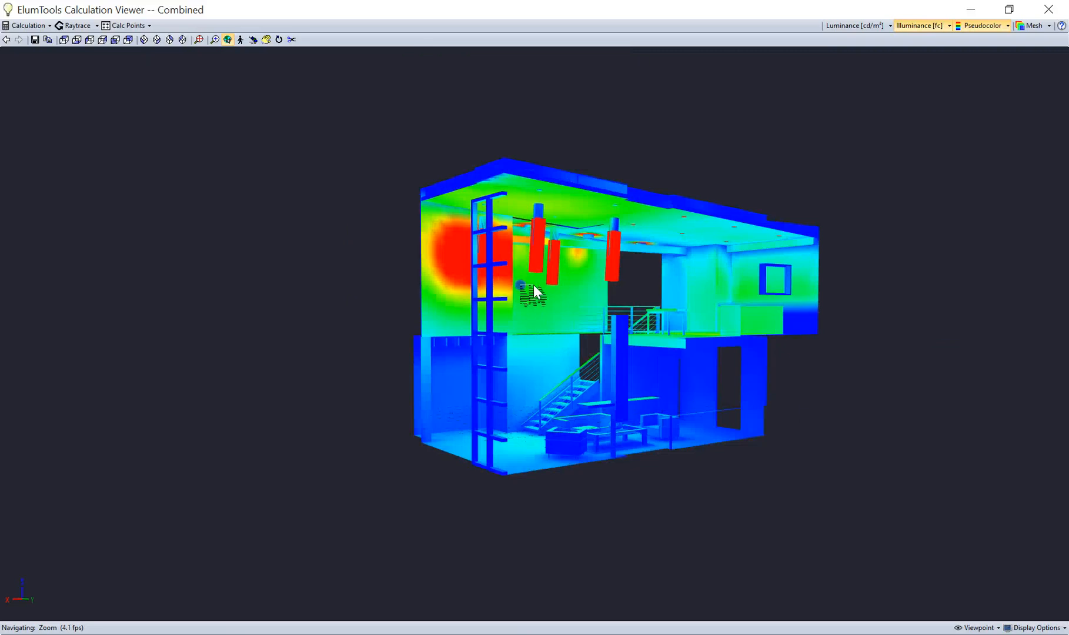
left_click_drag(529, 285, 211, 316)
scroll(666, 297, "up", 5)
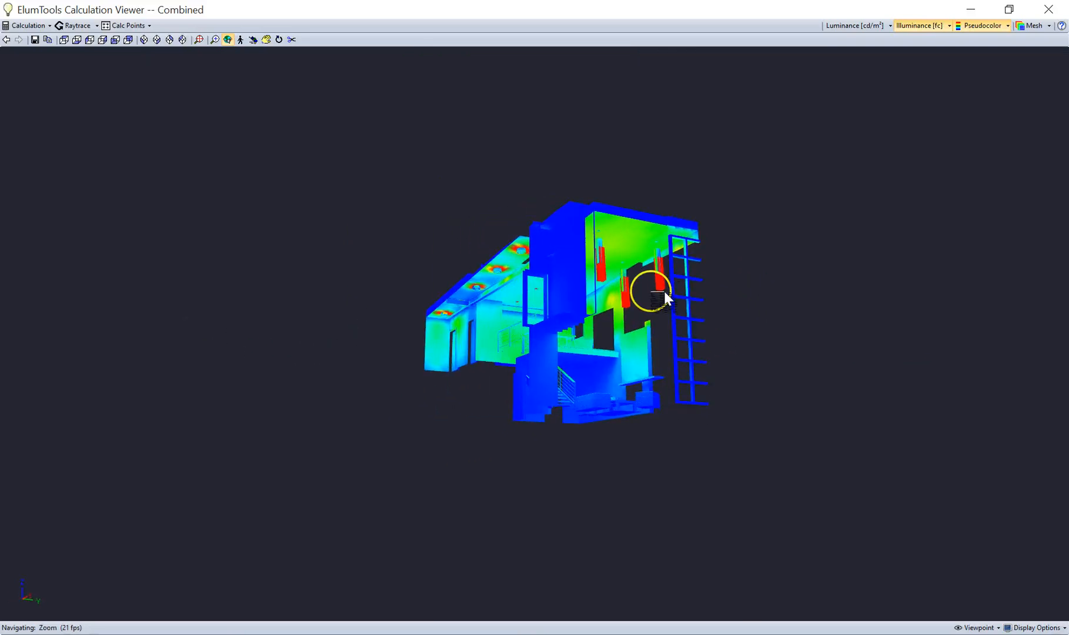
left_click_drag(702, 335, 604, 351)
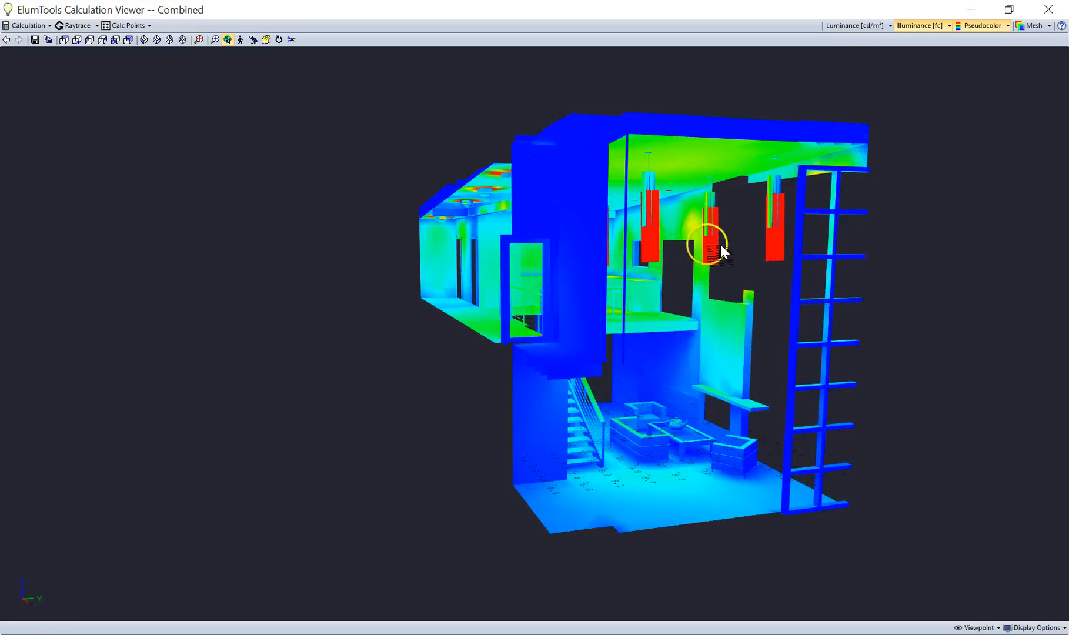
left_click_drag(554, 471, 562, 425)
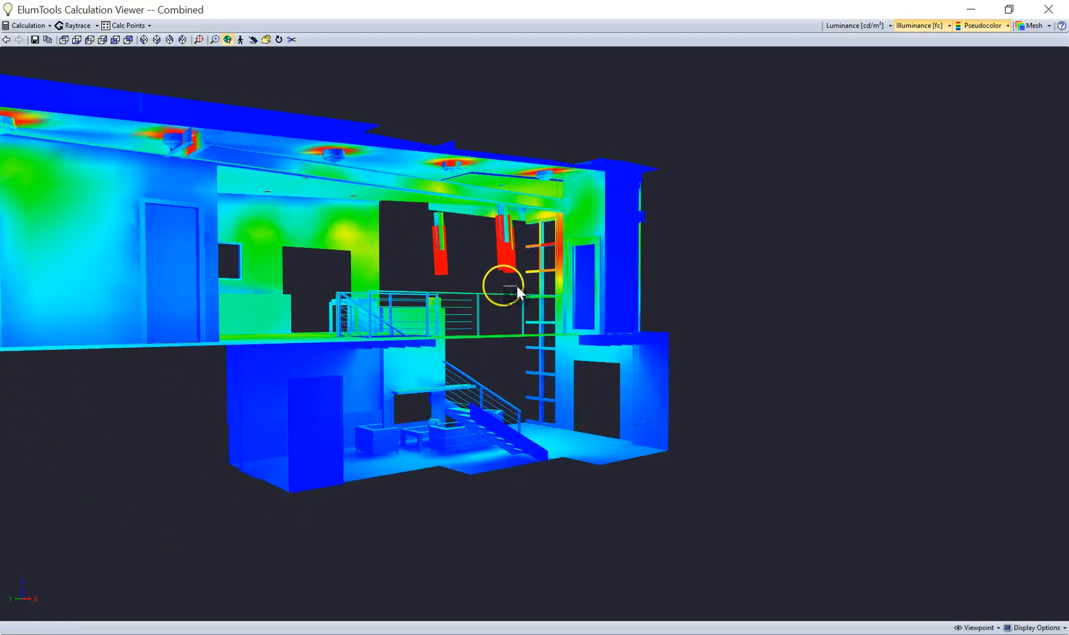
Inspect the pseudocolor illuminance of the Corridor and Loft, including the walls near the pendants and around the ceiling fixtures.
left_click_drag(517, 291, 393, 243)
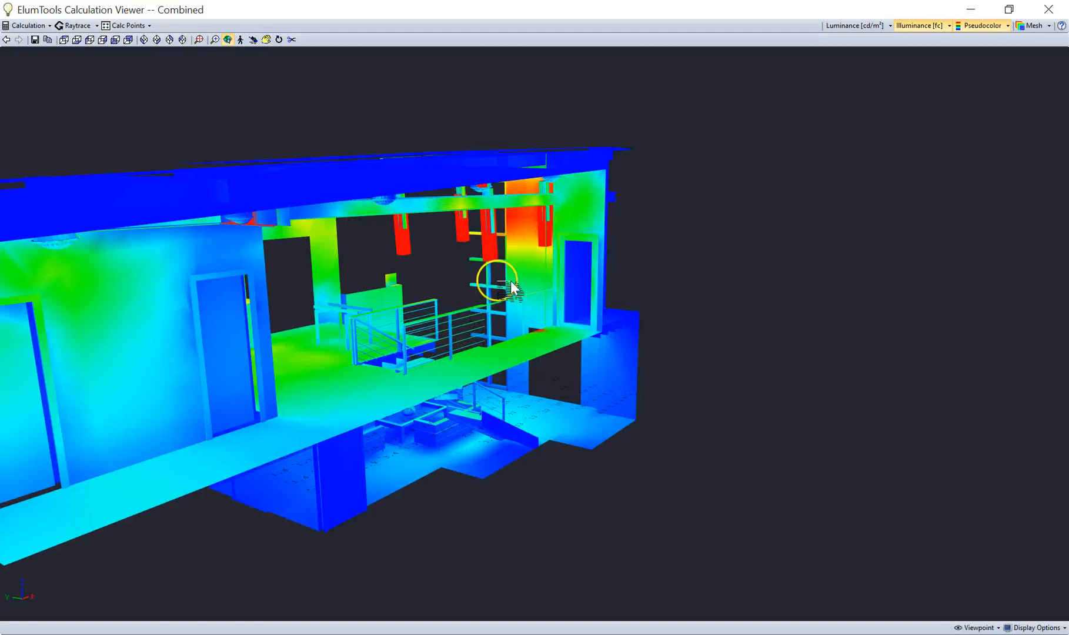
left_click_drag(507, 291, 438, 192)
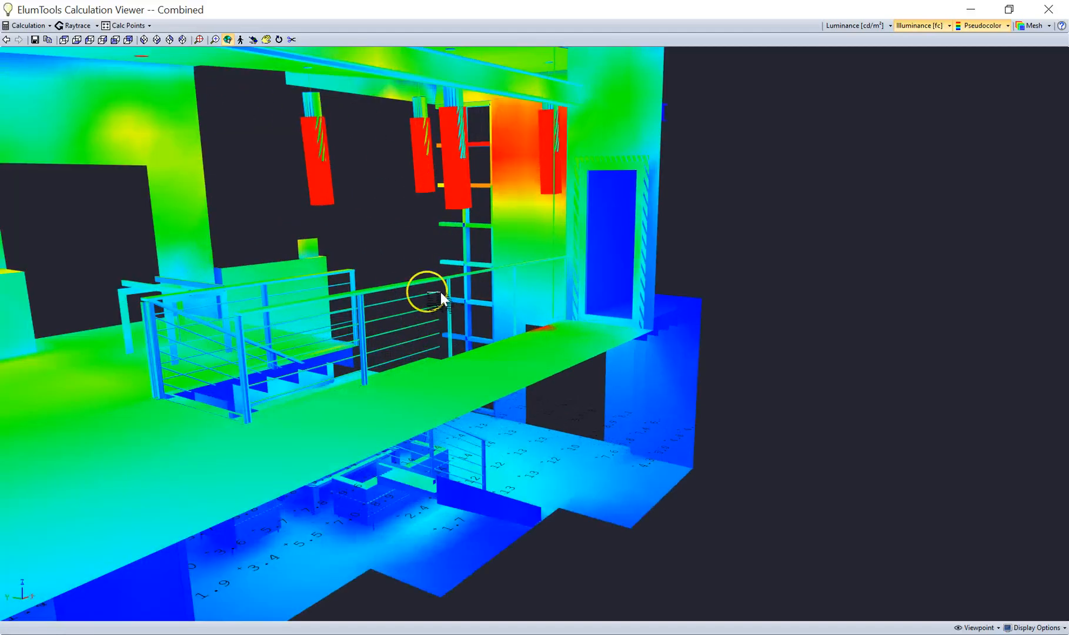
left_click_drag(422, 147, 241, 314)
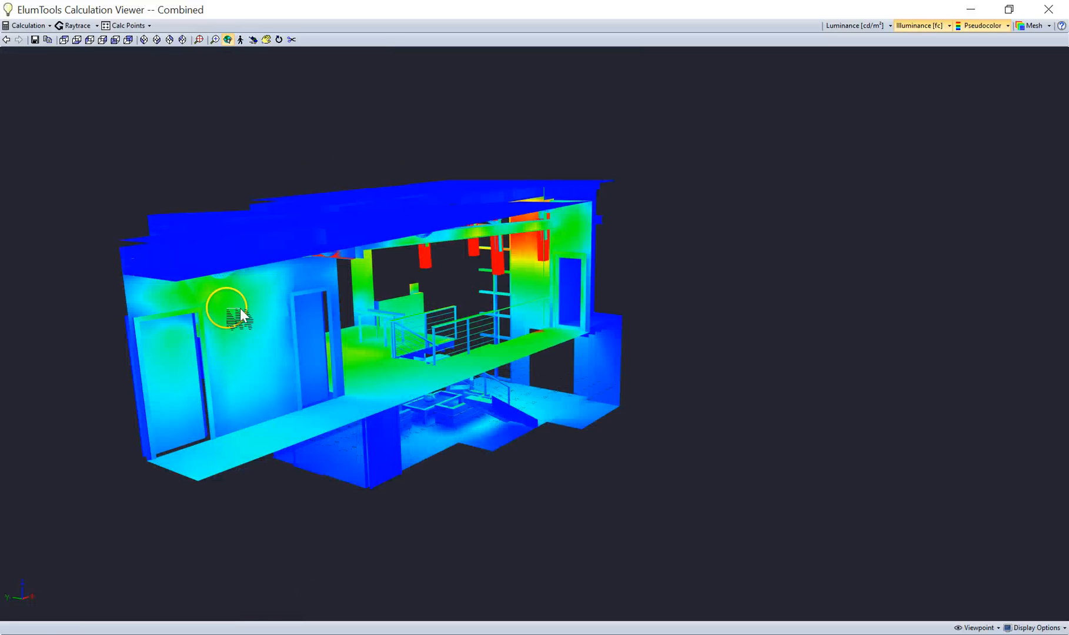
left_click_drag(417, 324, 693, 357)
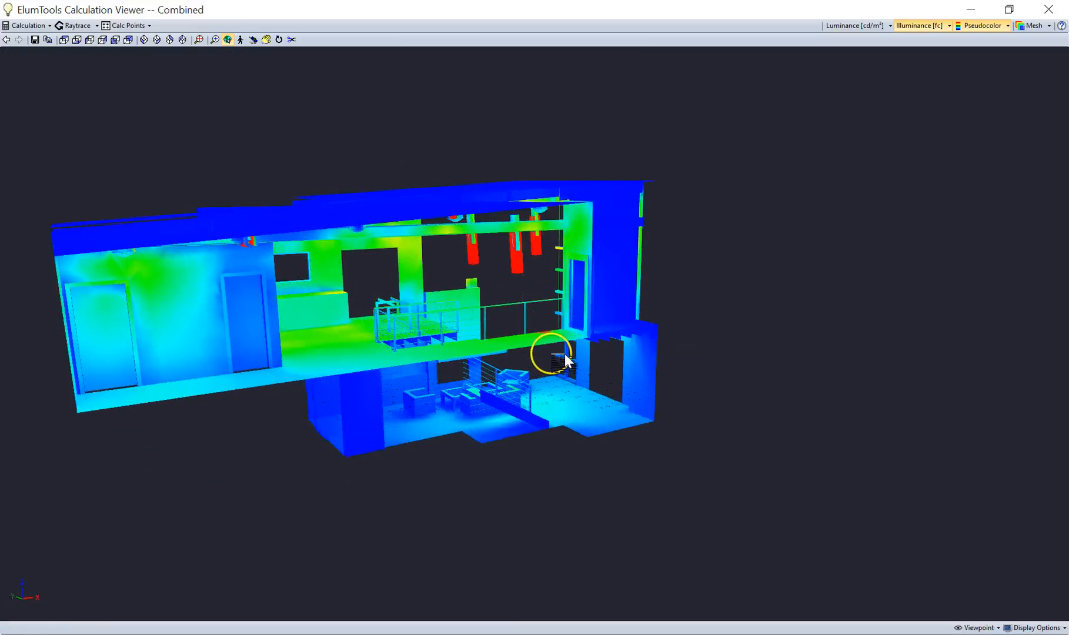
left_click_drag(569, 343, 489, 318)
left_click_drag(360, 259, 294, 235)
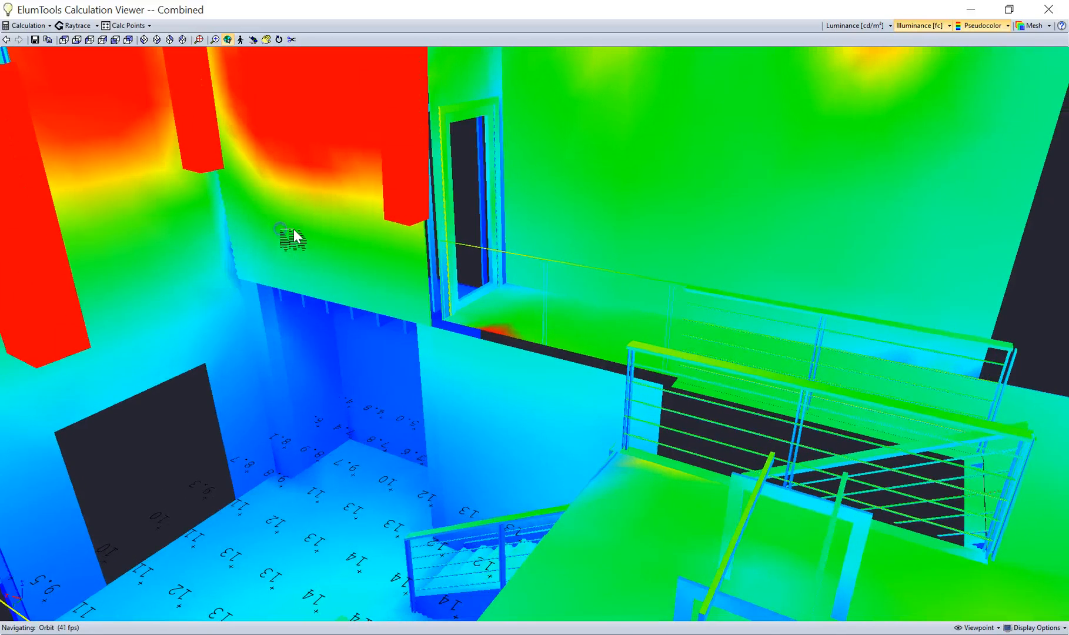
left_click_drag(363, 367, 500, 485)
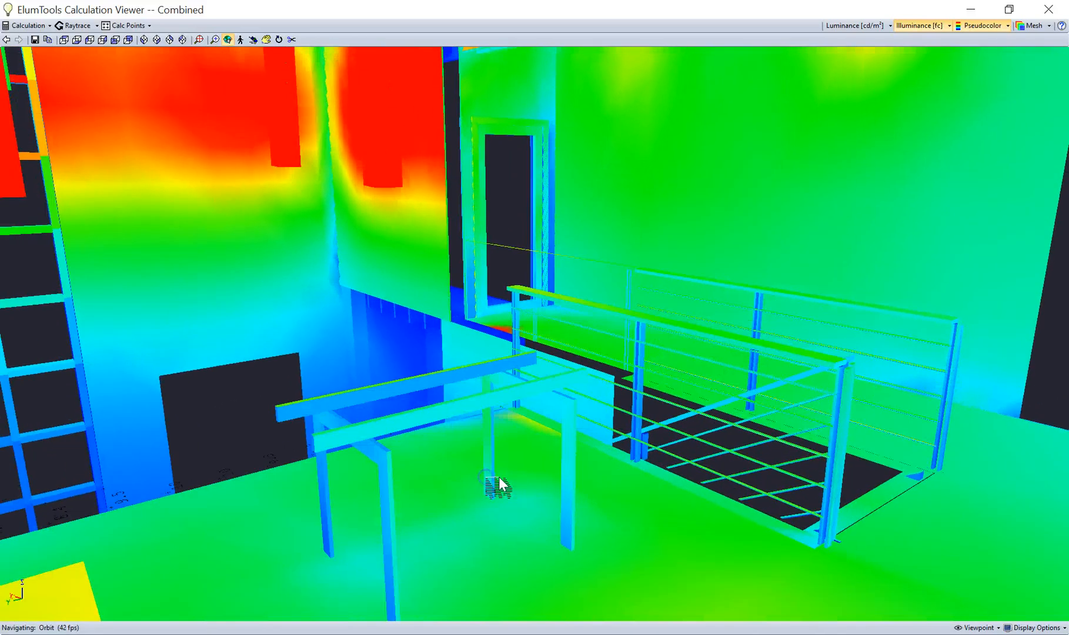
middle_click_drag(229, 213, 229, 272)
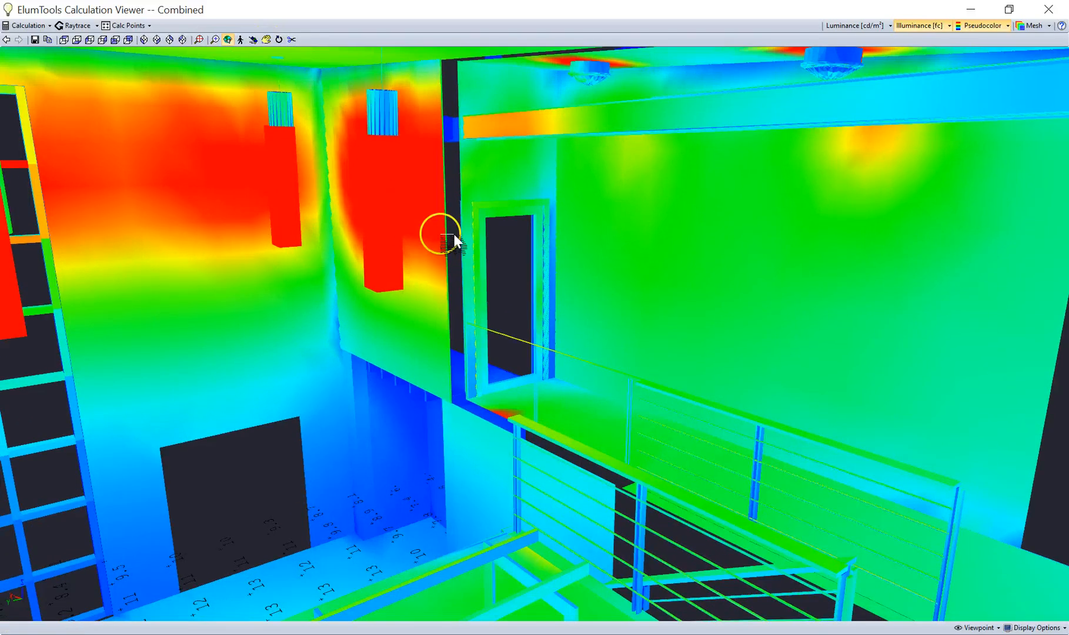
left_click_drag(455, 240, 291, 354)
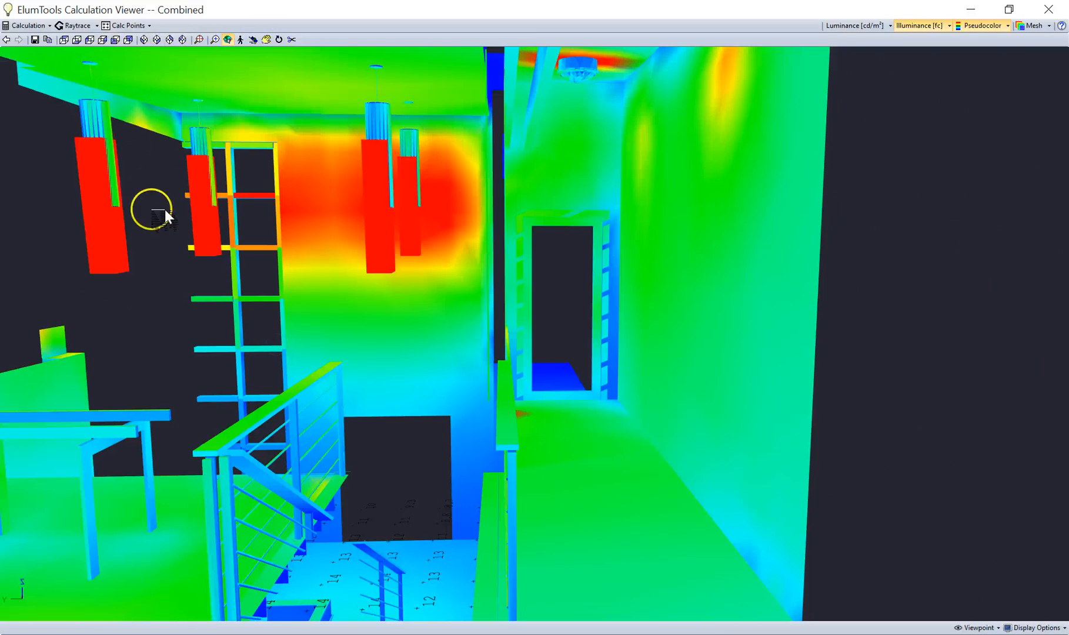
left_click_drag(562, 240, 579, 113)
middle_click_drag(580, 114, 556, 210)
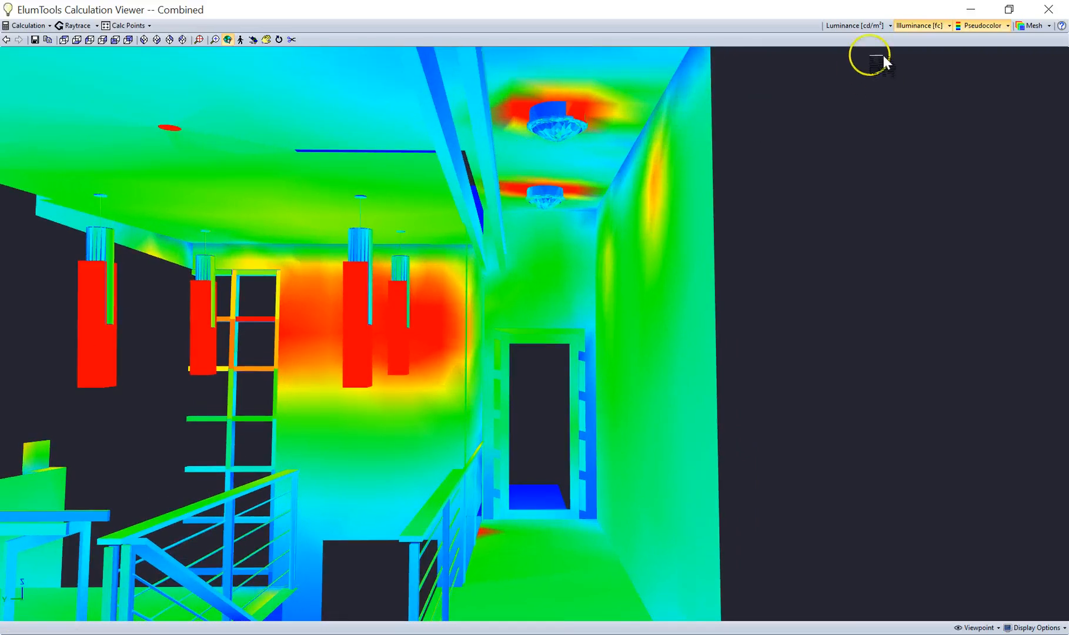
Turn off pseudocolor shading, view the pendants and corridor in rendered colors, and close the Calculation Viewer.
left_click(983, 25)
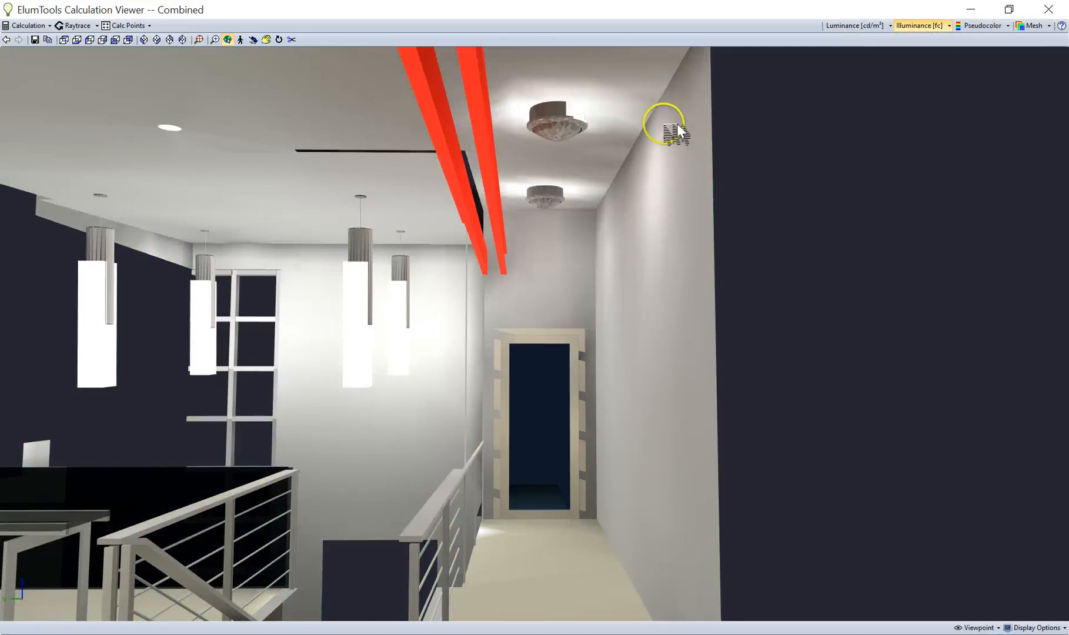
left_click_drag(319, 221, 139, 441)
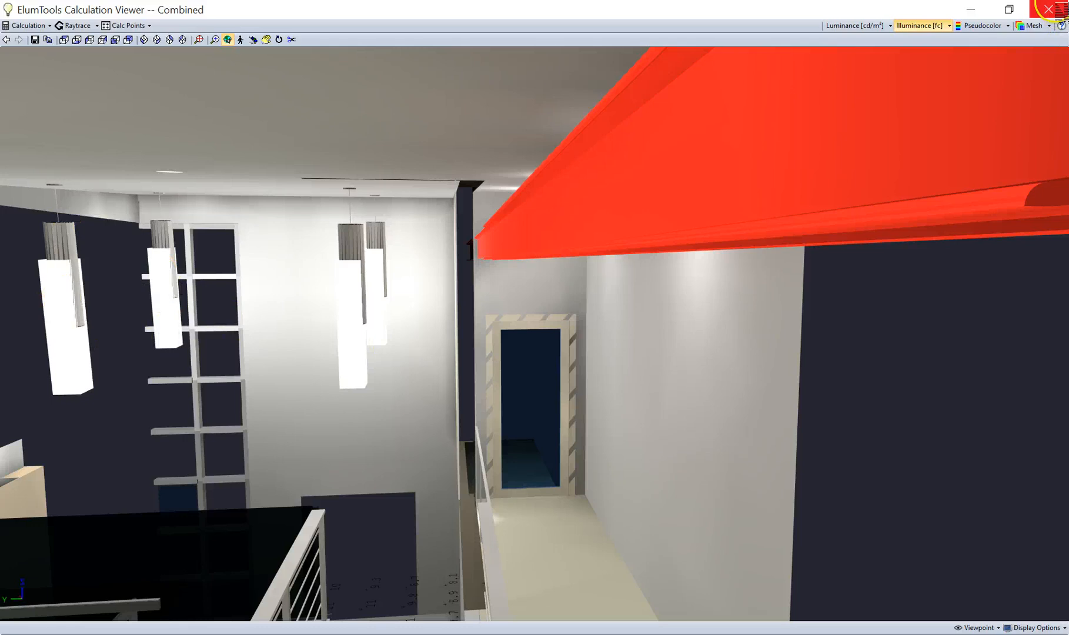
left_click(1048, 9)
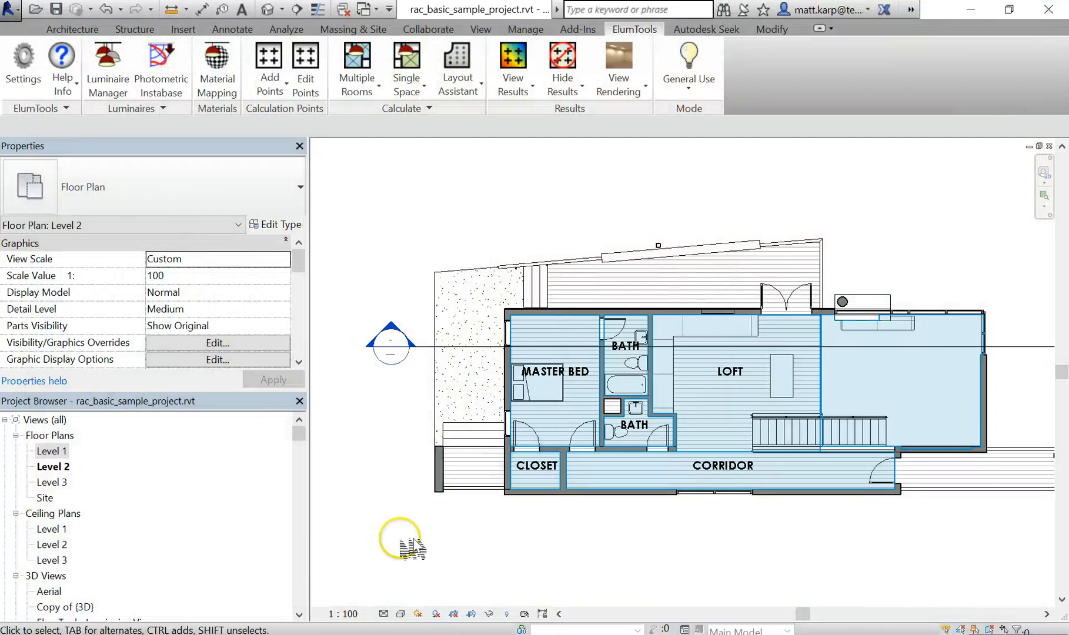
Draw a building section across the open area beside the Loft on the Level 2 plan, facing the exterior end wall.
middle_click_drag(635, 470, 344, 379)
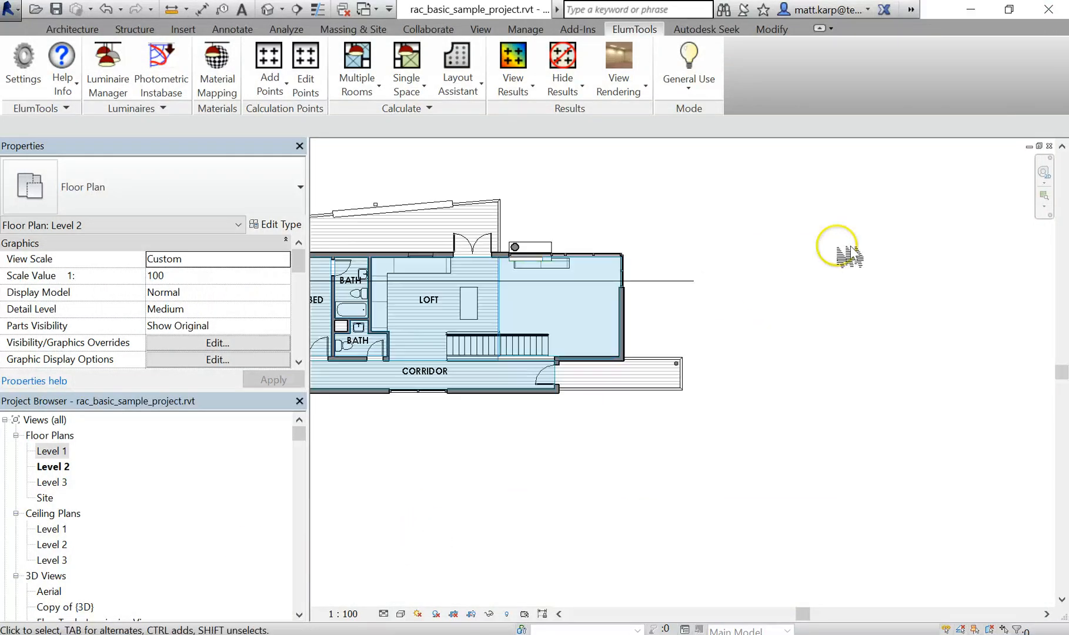
middle_click_drag(506, 194, 548, 238)
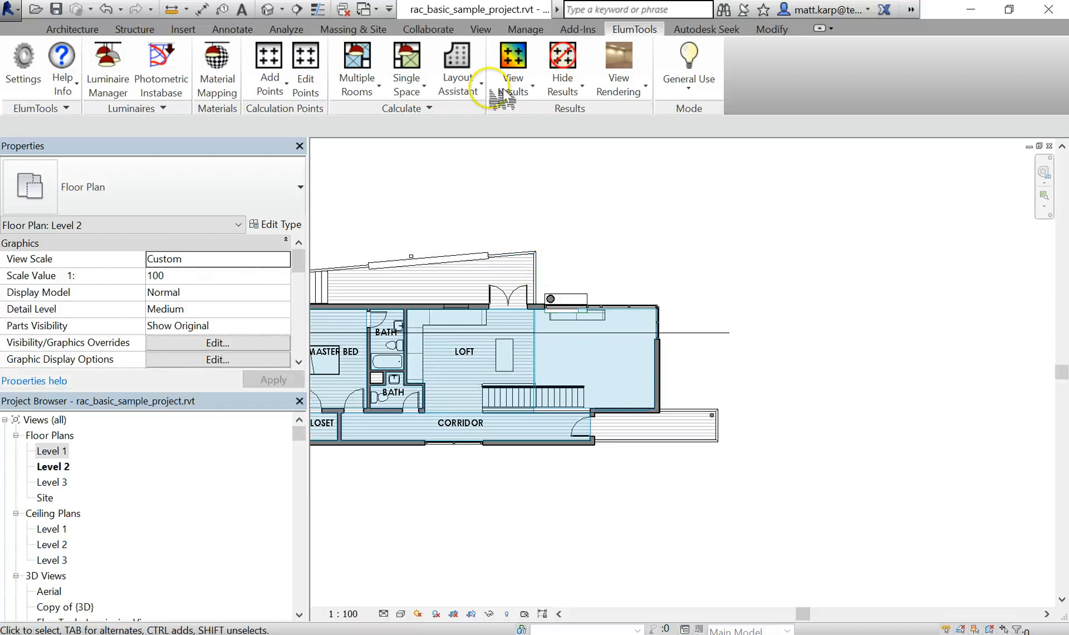
left_click(491, 29)
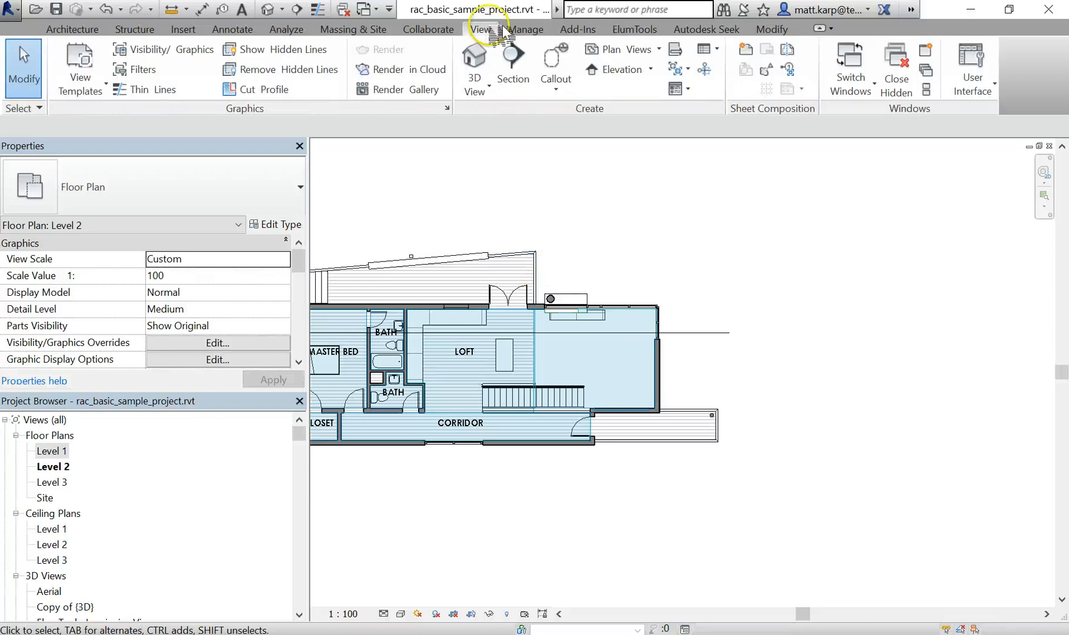
left_click(512, 59)
left_click(628, 287)
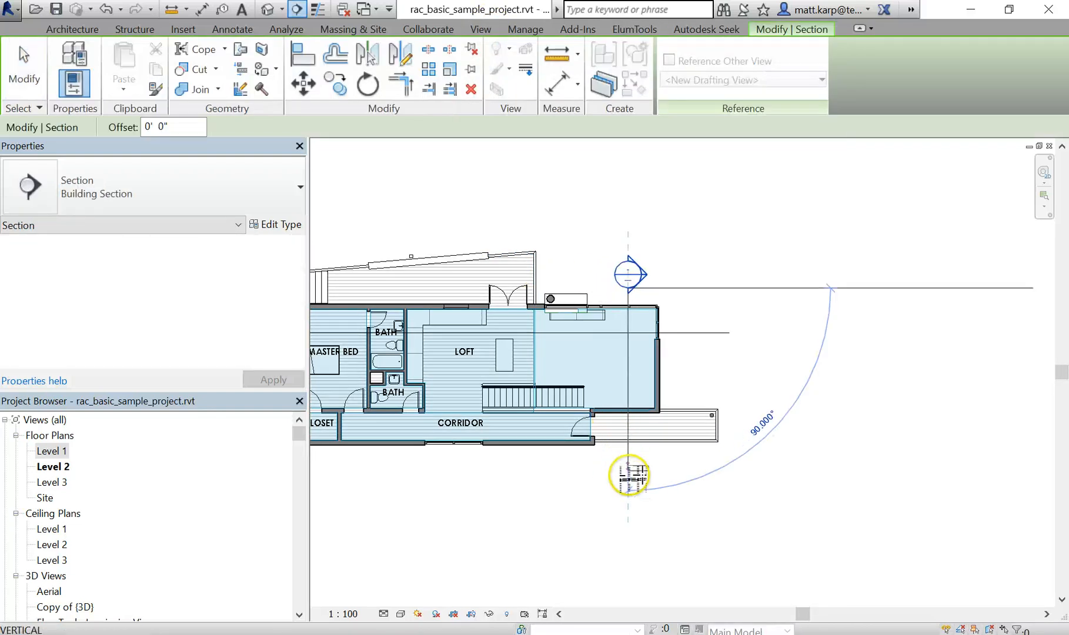
left_click(629, 479)
key("Escape")
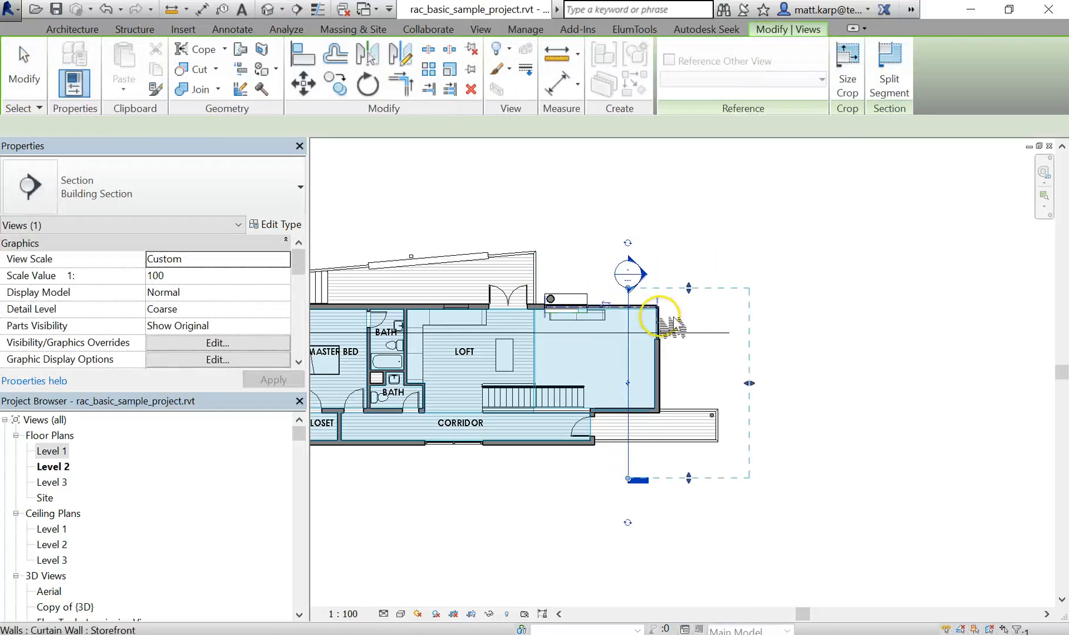
Flip the new building section to face the Loft and open its section view.
left_click(718, 244)
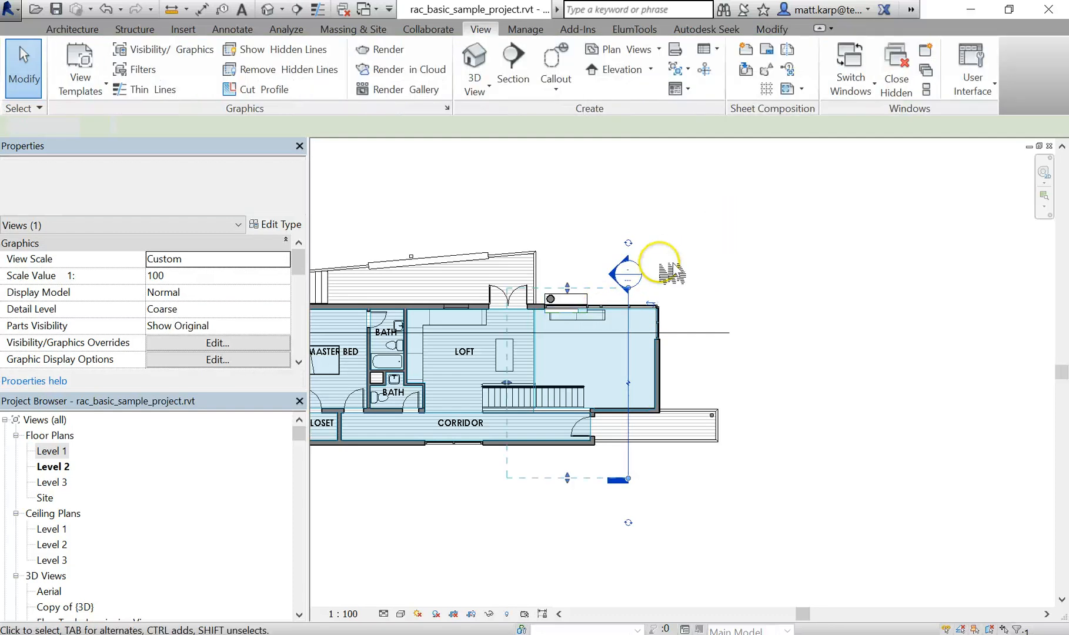
double_click(627, 274)
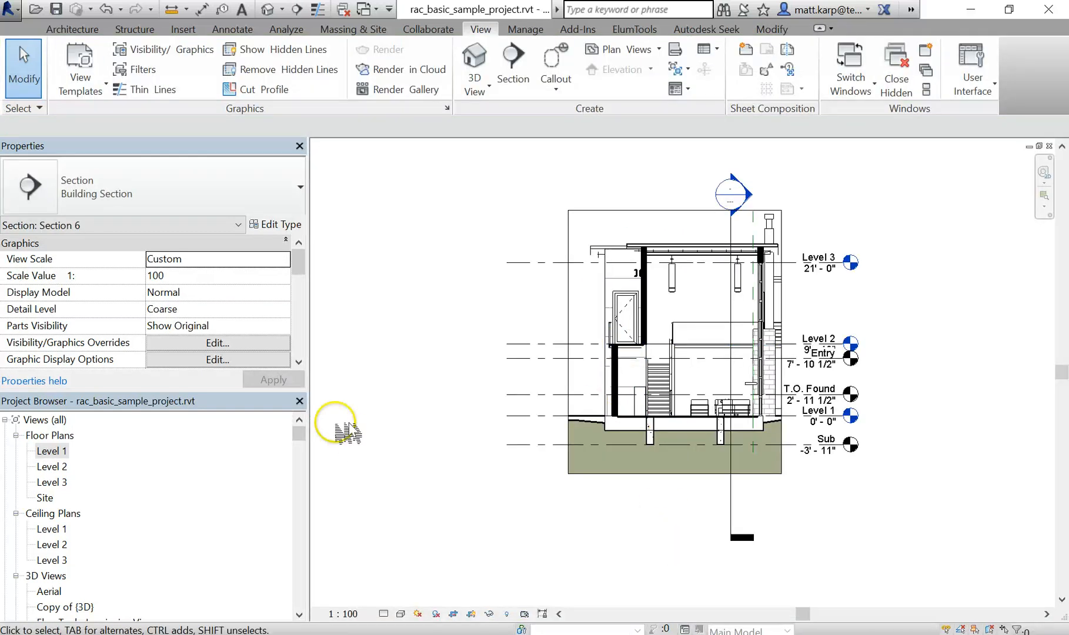
Turn on Interior Fill for Rooms in the section's visibility and graphics overrides.
left_click(191, 53)
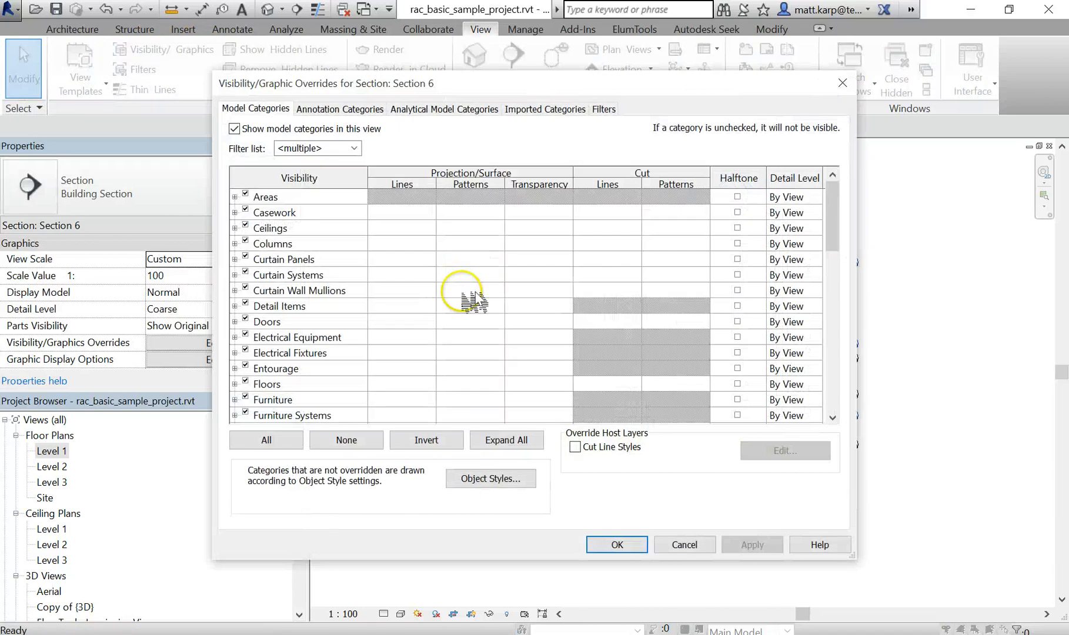
left_click_drag(833, 210, 833, 327)
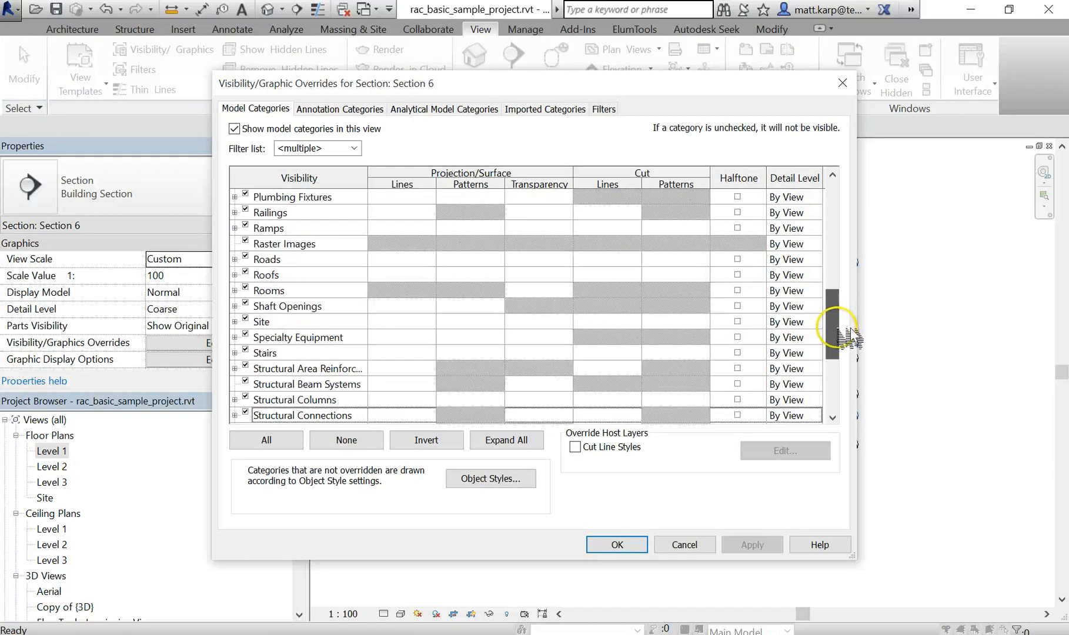
left_click(235, 291)
left_click(257, 319)
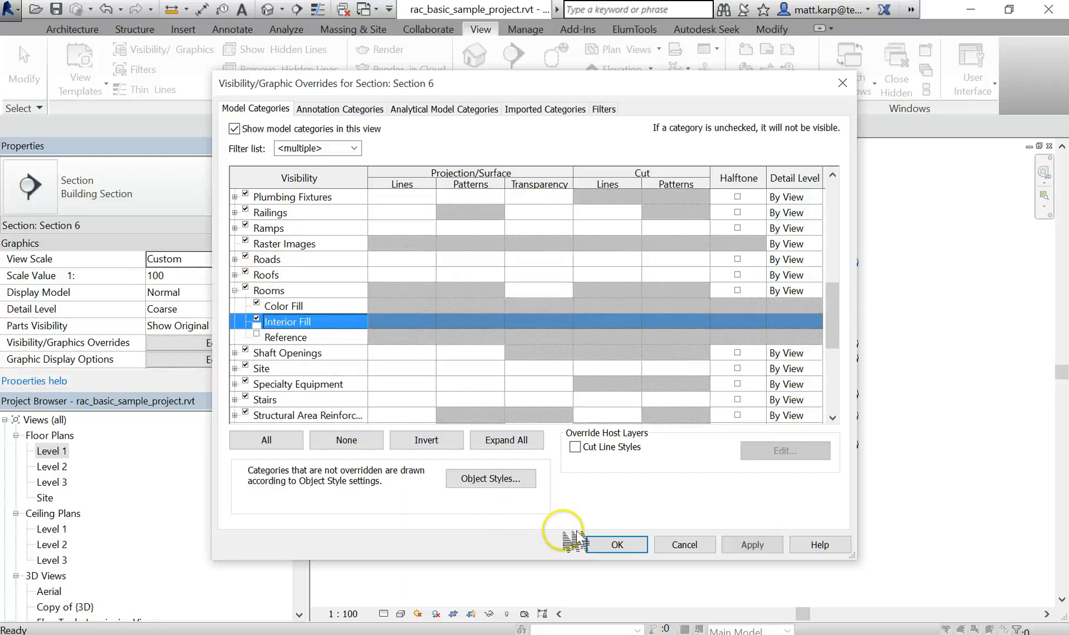
left_click(615, 547)
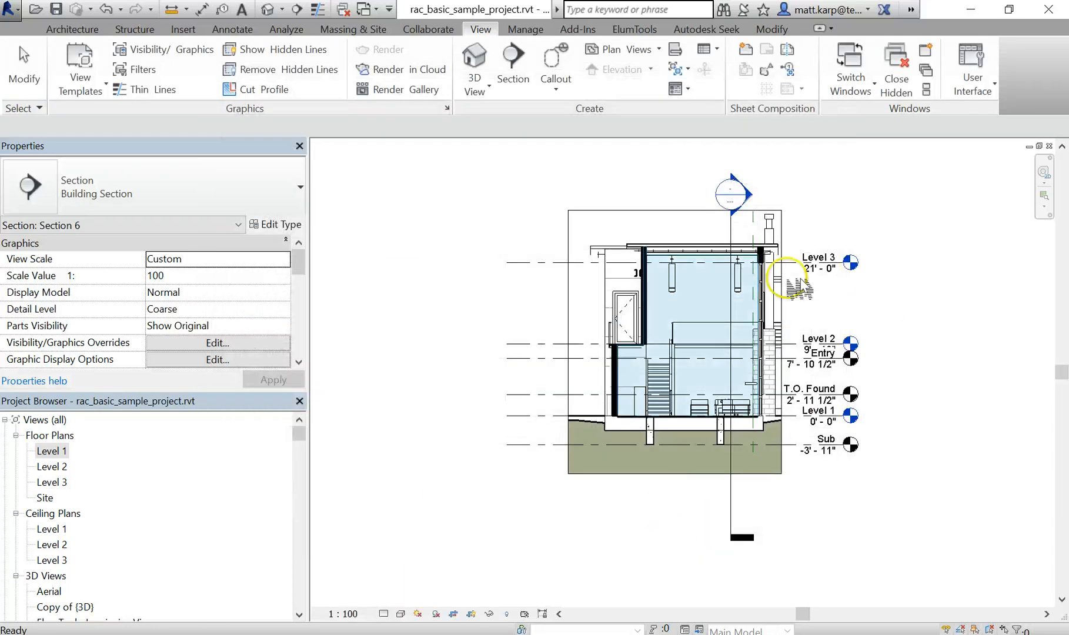
Examine where the room fill meets the ceiling, the solid walls, the curtain wall and the floor in the section.
scroll(771, 300, "up", 6)
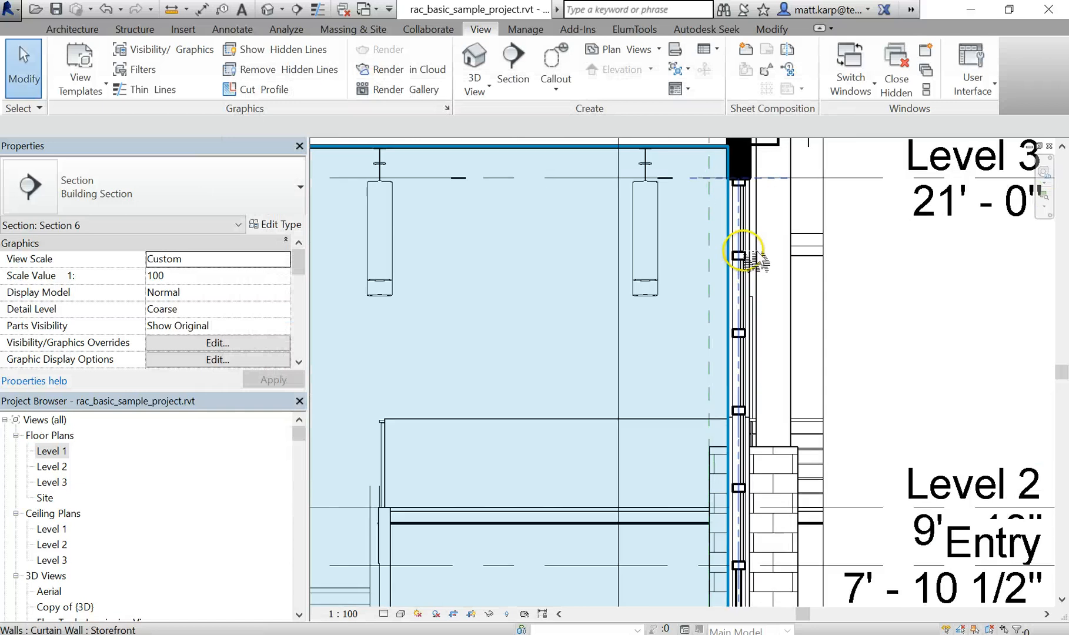
middle_click_drag(620, 135, 582, 41)
middle_click_drag(556, 335, 532, 633)
scroll(541, 256, "up", 3)
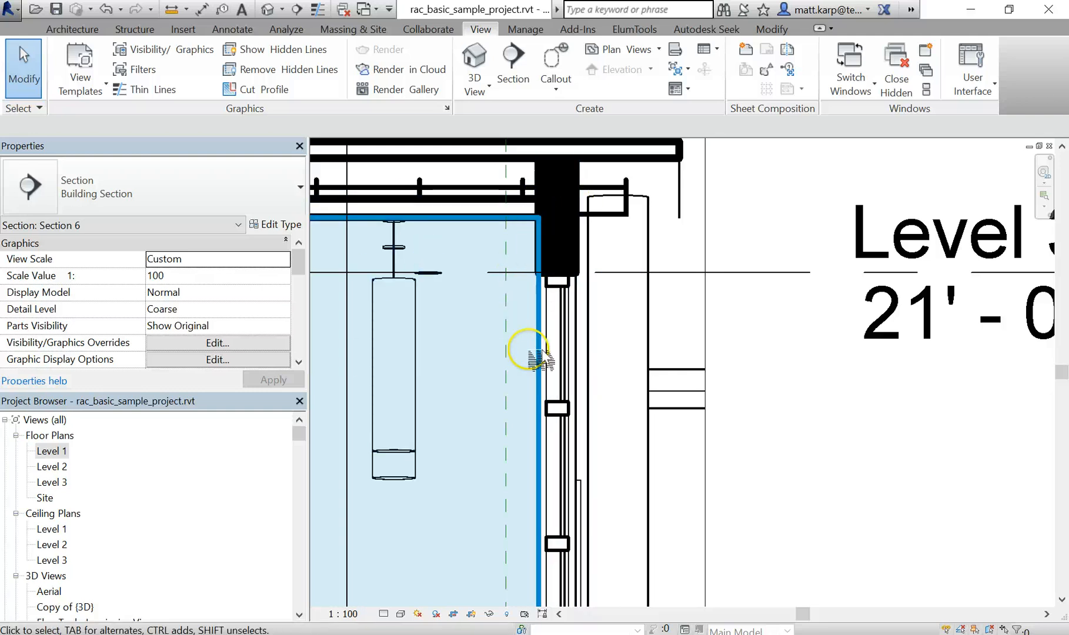
scroll(547, 435, "down", 1)
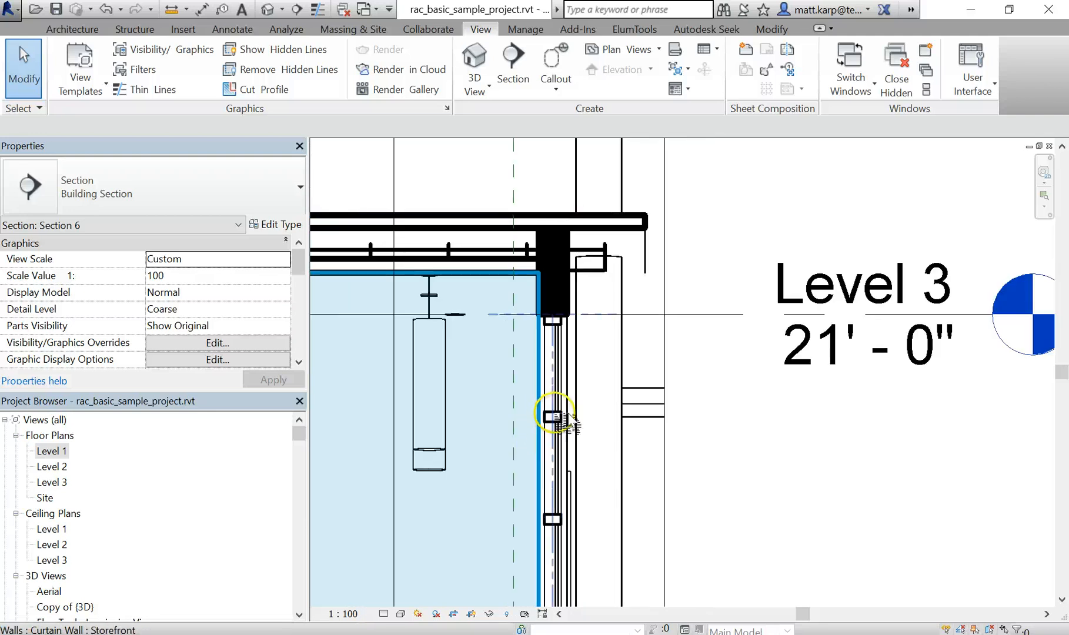
scroll(569, 432, "down", 5)
middle_click_drag(581, 434, 852, 247)
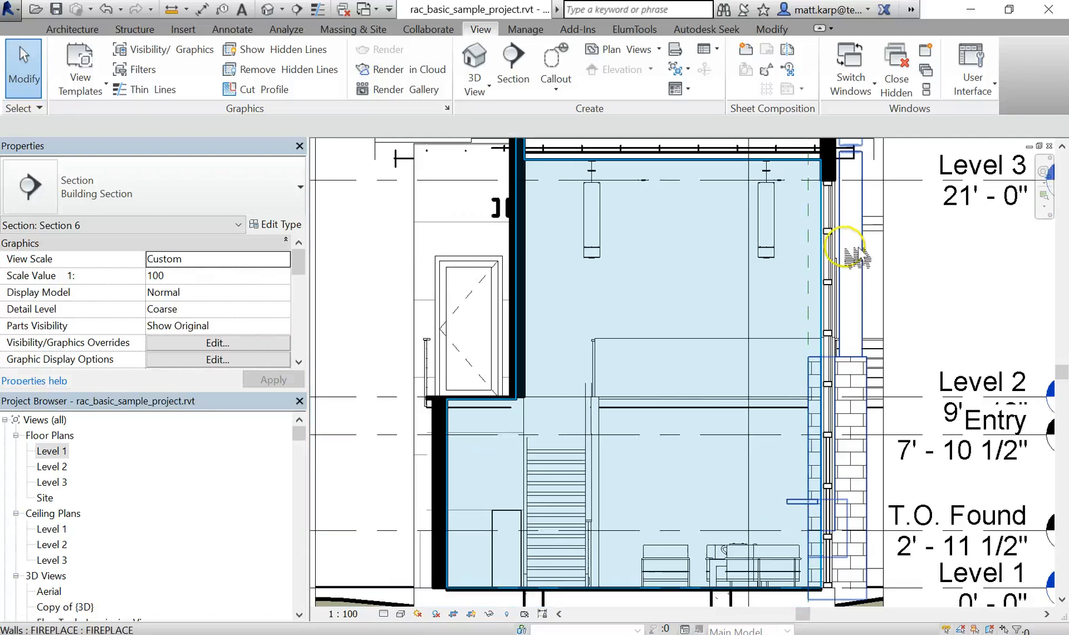
scroll(881, 308, "down", 2)
middle_click_drag(879, 322, 724, 304)
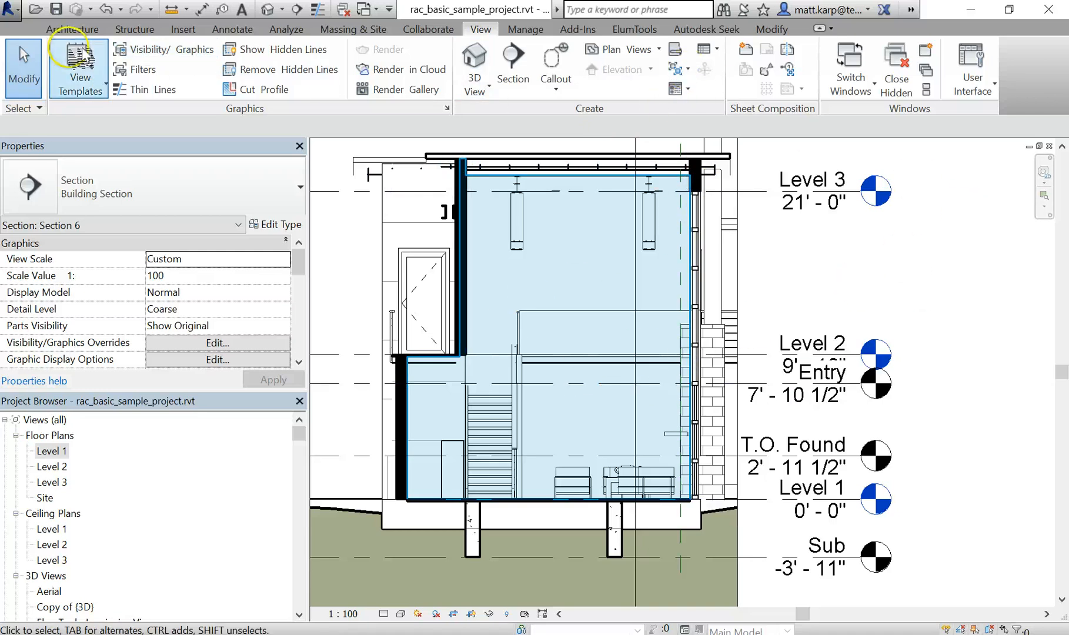
Check that the Area and Volume Computations use Areas and Volumes, and close the settings.
left_click(70, 28)
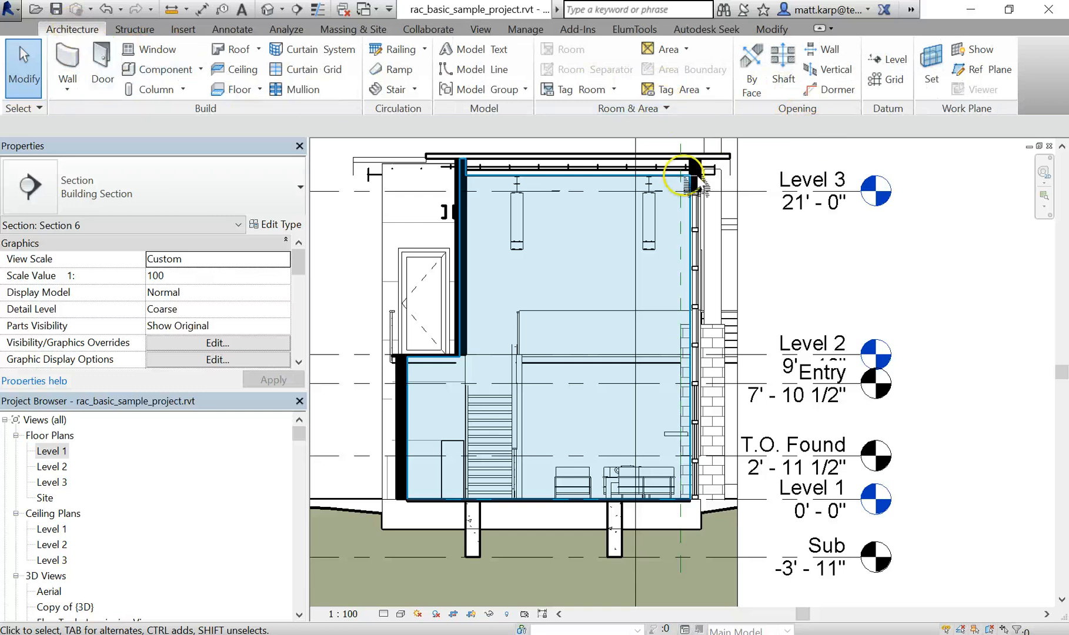
left_click(673, 109)
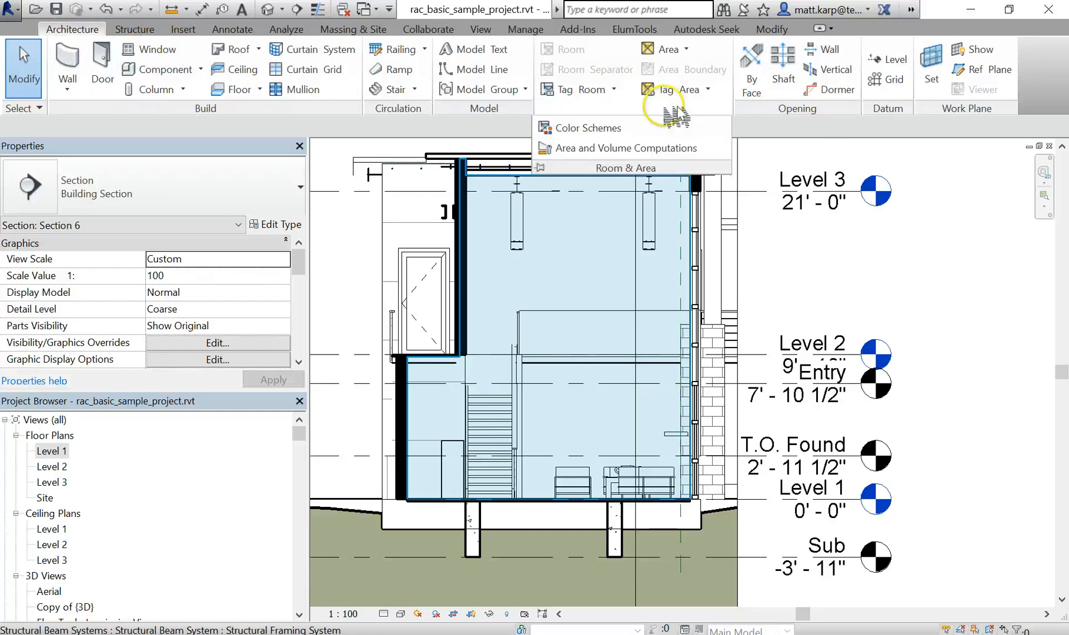
left_click(647, 154)
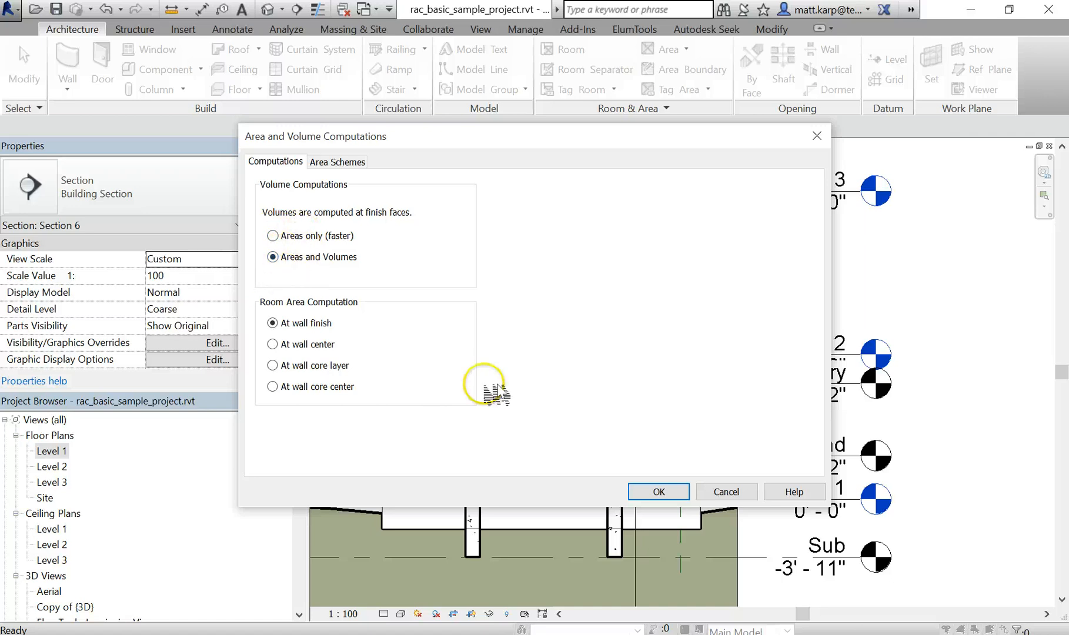
left_click(681, 488)
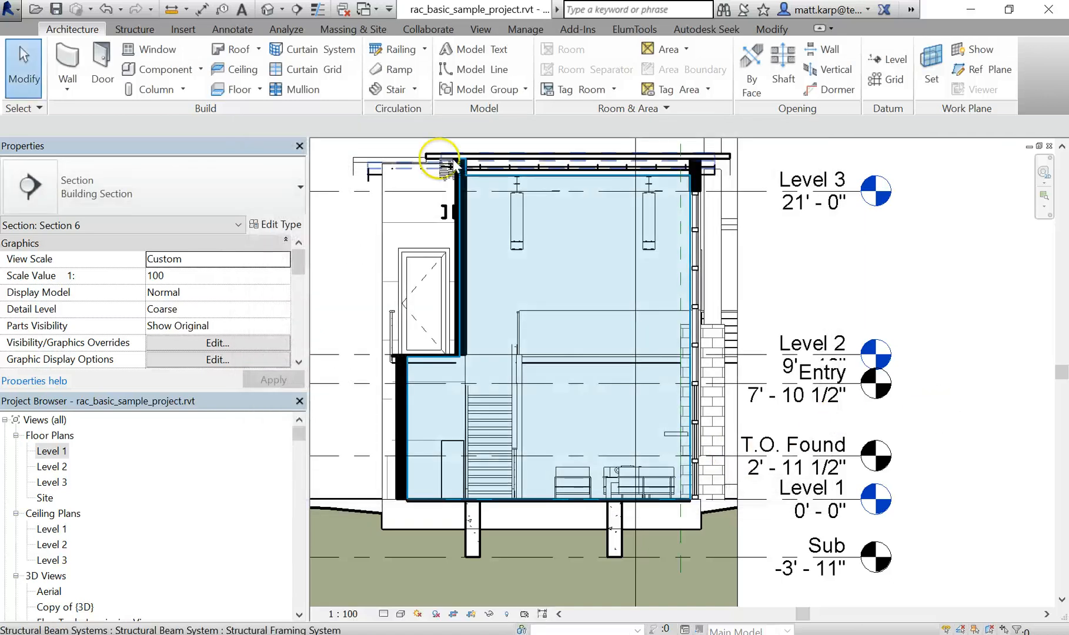
Lower the Living Room's upper limit below the ceiling to about 20' 2", ignoring the ElumTools results reset.
middle_click_drag(463, 241, 467, 267)
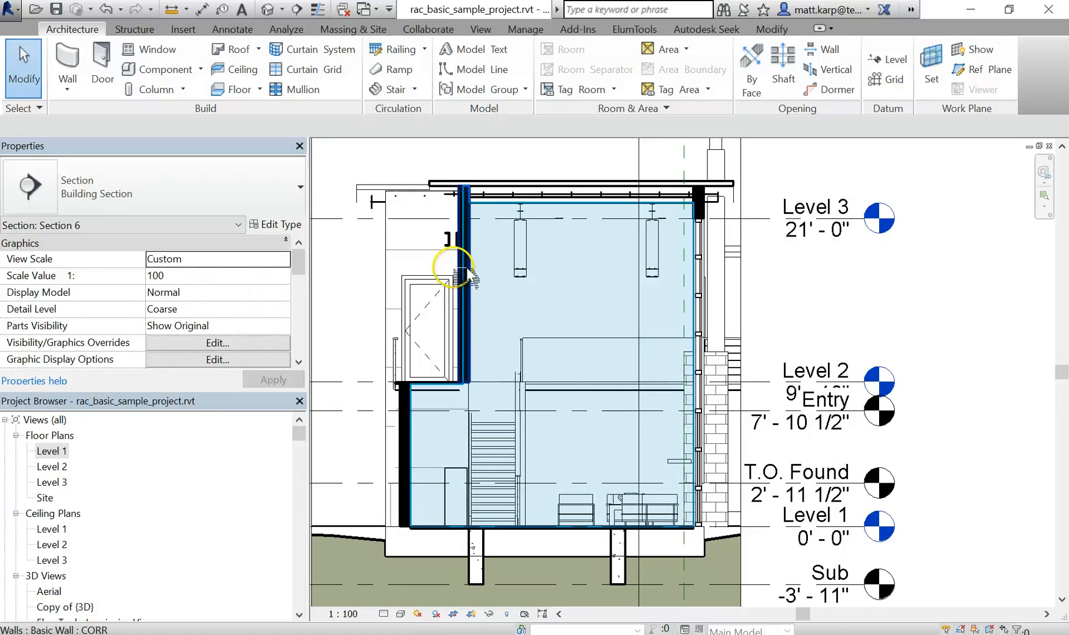
left_click(594, 254)
left_click_drag(552, 162, 557, 231)
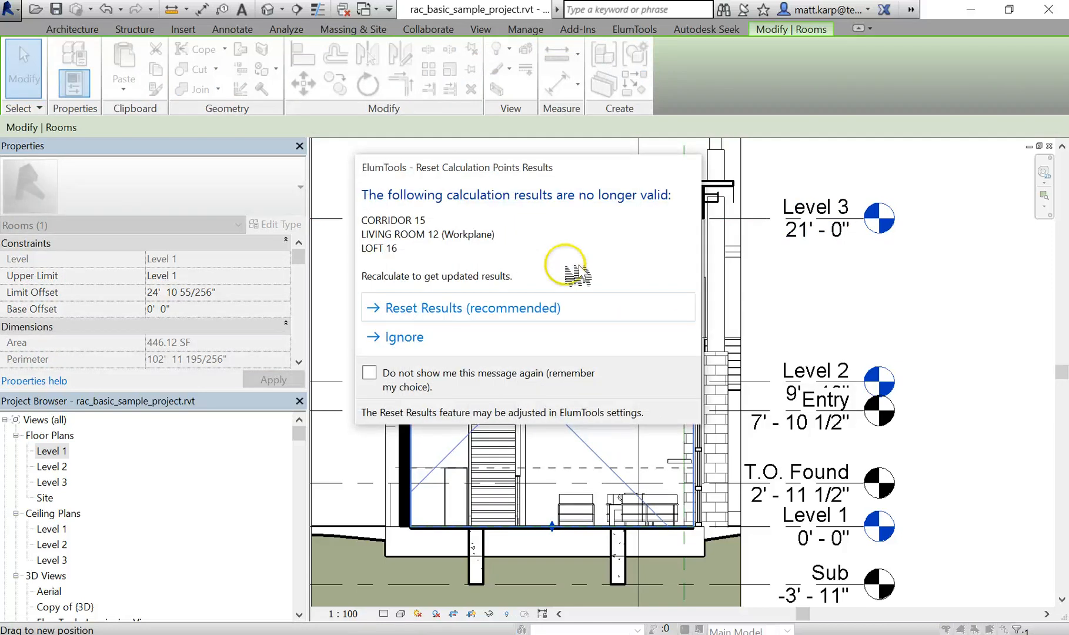
left_click(403, 337)
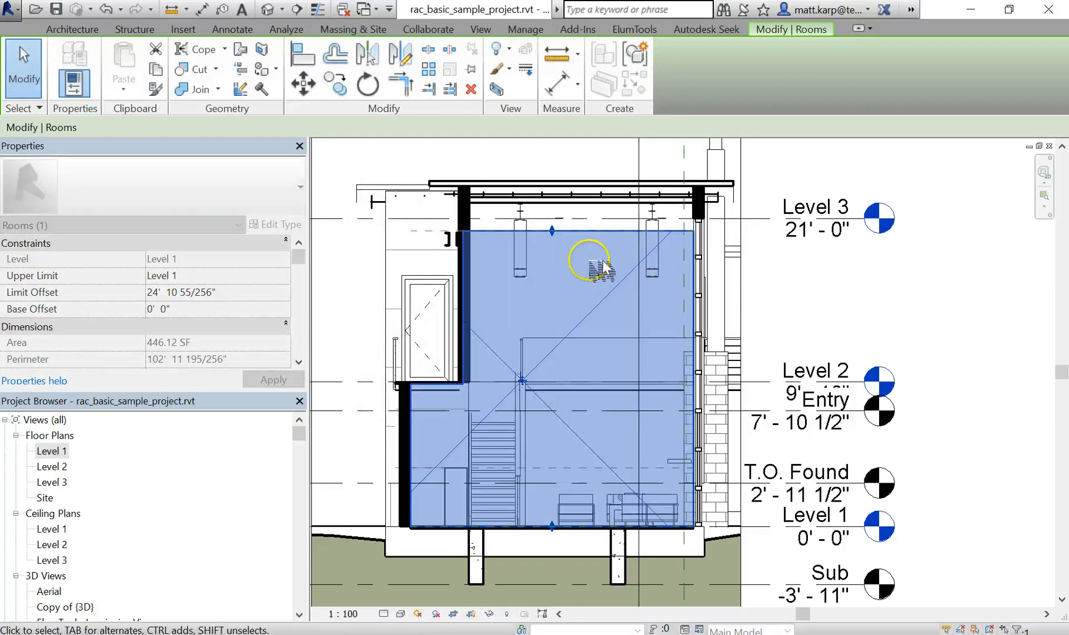
key("Escape")
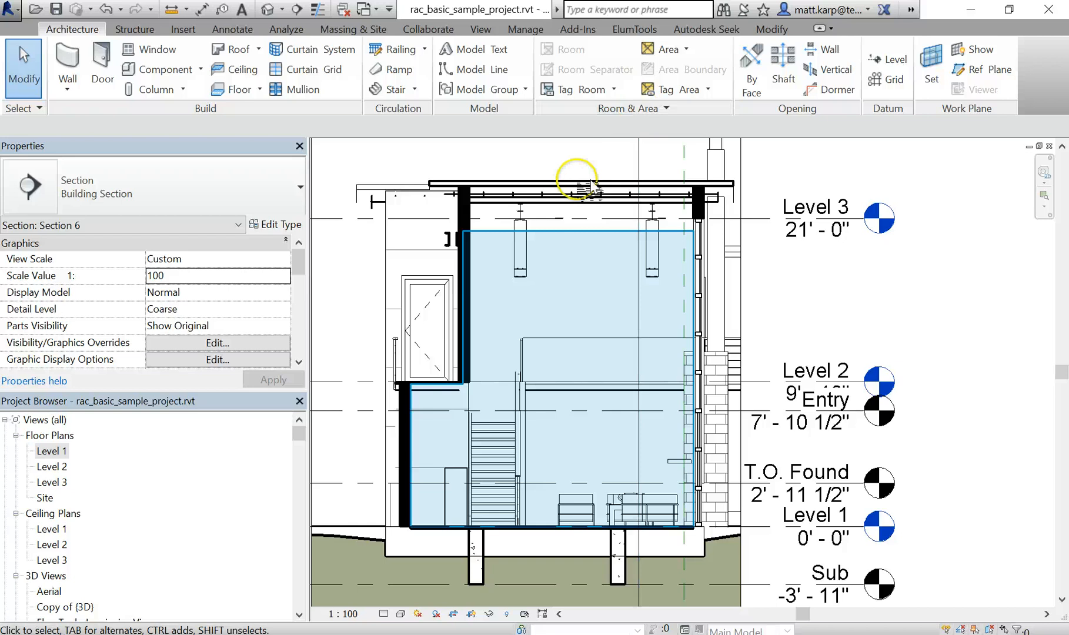
Raise the Living Room's upper limit above the roof and reset the outdated ElumTools calculation results.
left_click(579, 239)
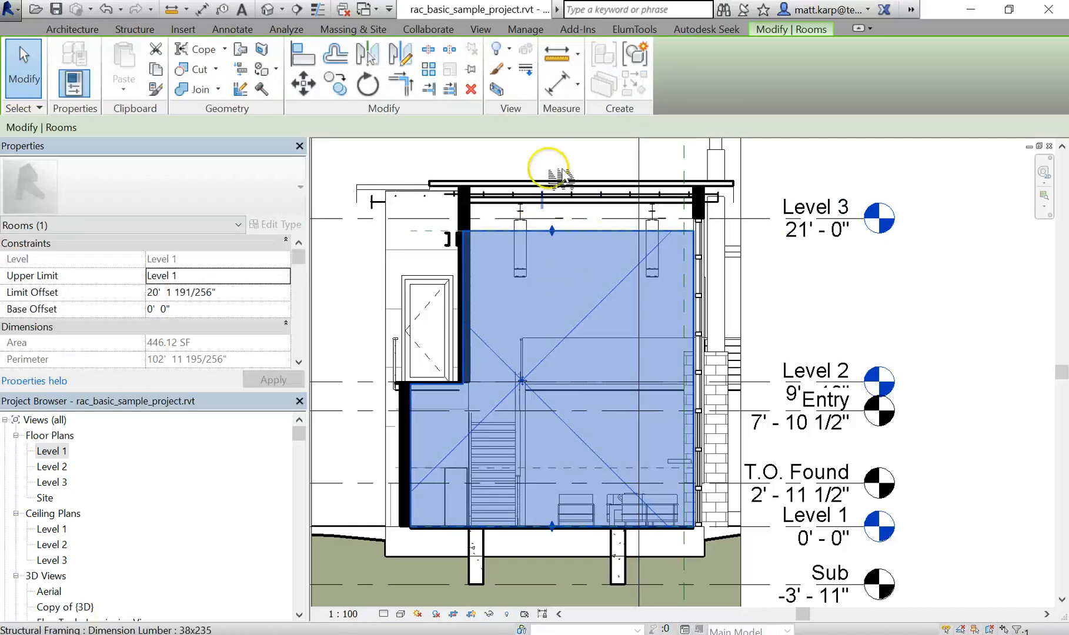
left_click_drag(562, 239, 663, 239)
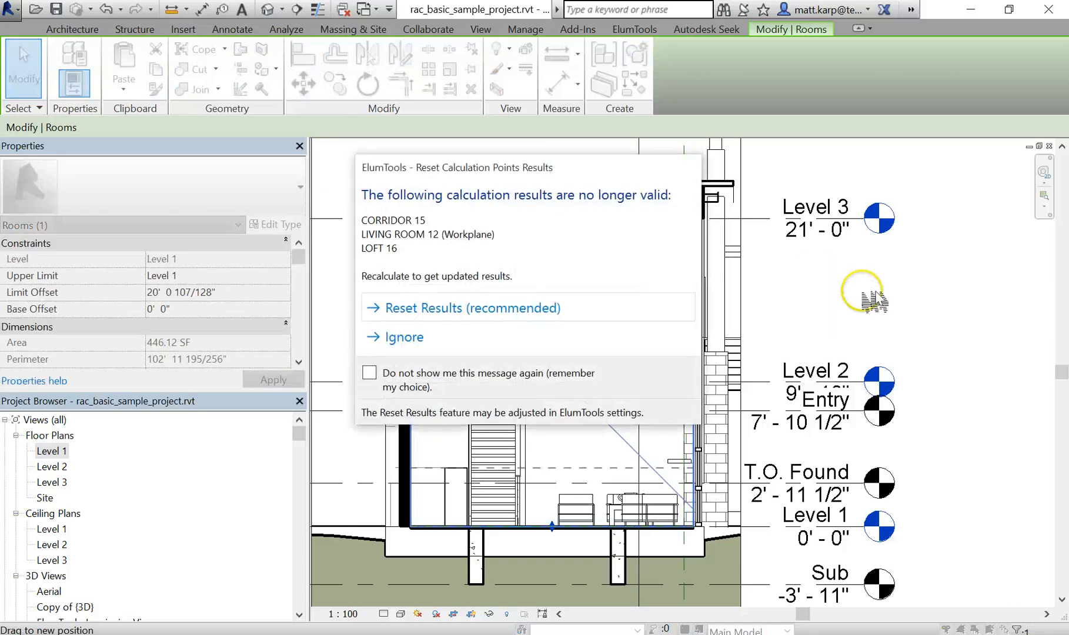
left_click(426, 310)
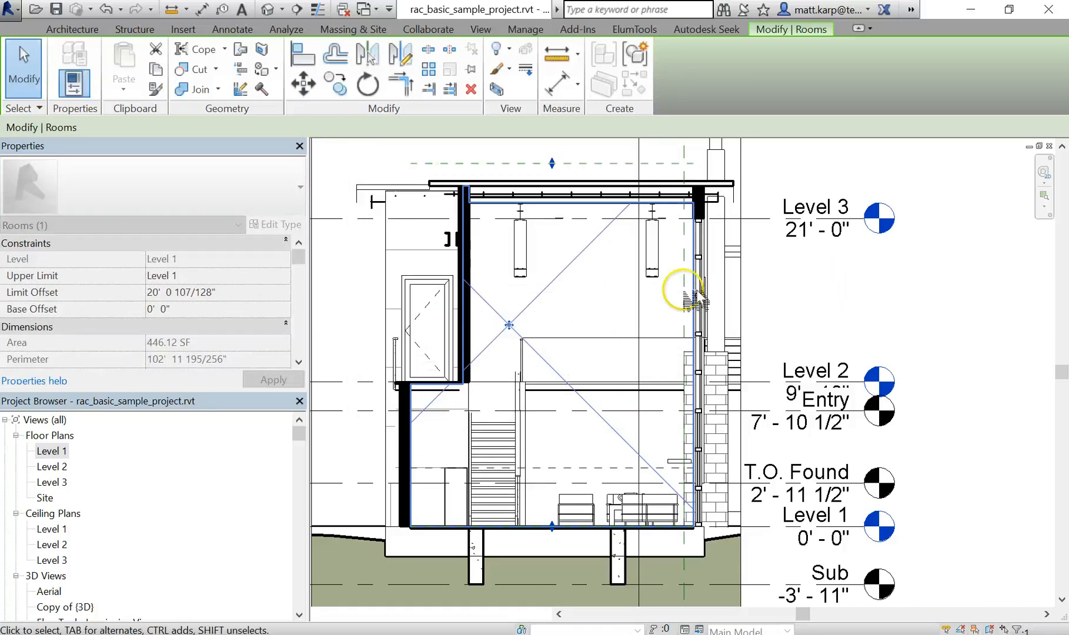
left_click(808, 297)
Check the Room Bounding setting of the GWB ceiling over the pendants and of the Level 2 CORR wall on the door side.
scroll(499, 217, "up", 2)
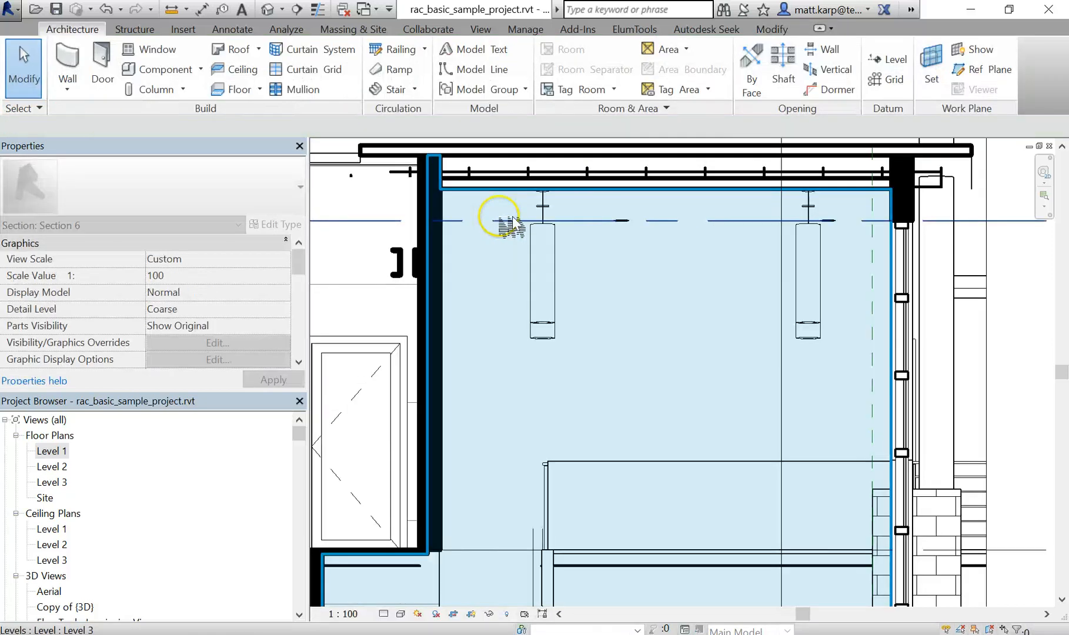
middle_click_drag(499, 217, 435, 296)
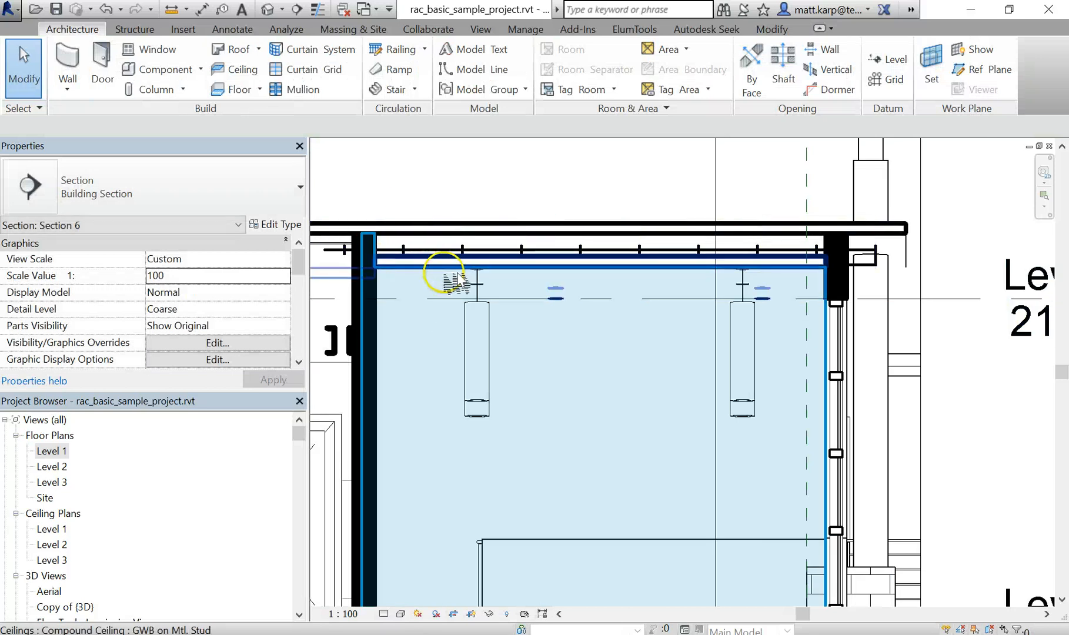
left_click(571, 267)
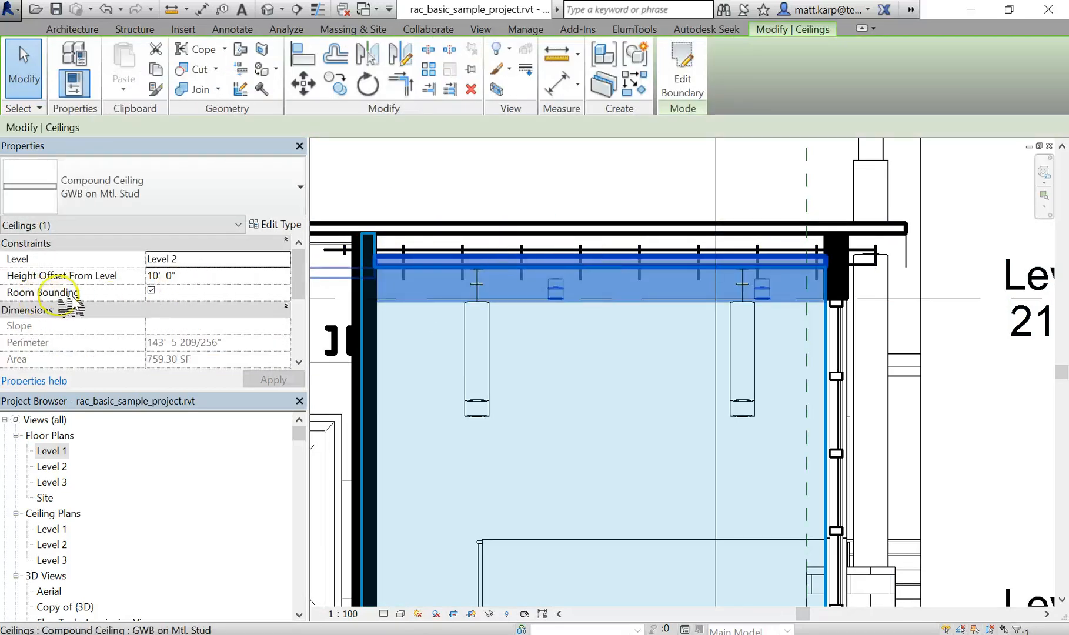
left_click(520, 179)
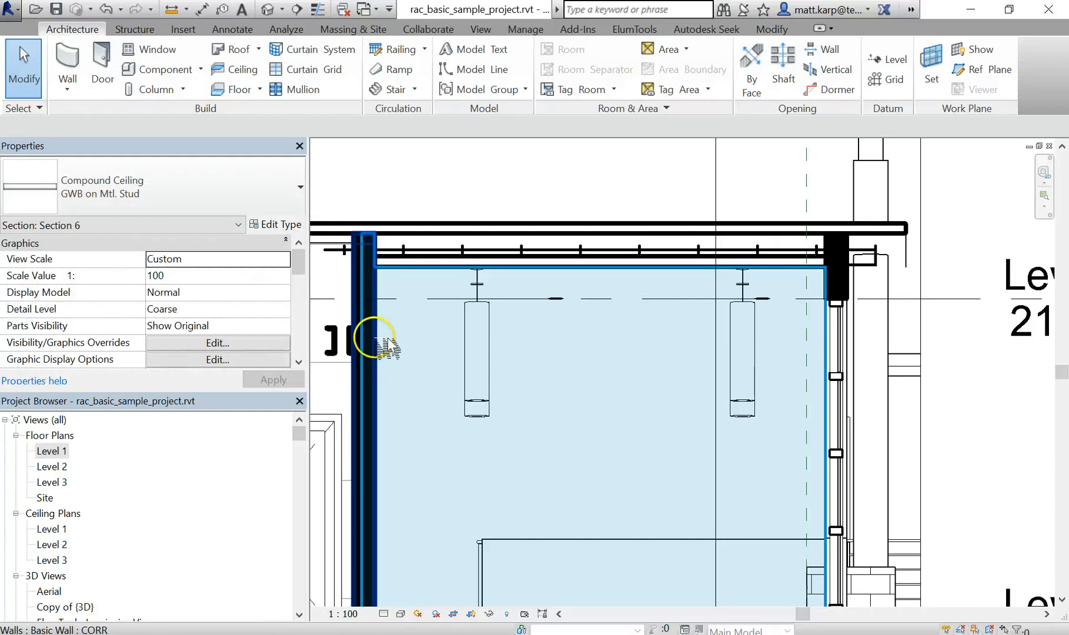
left_click(368, 335)
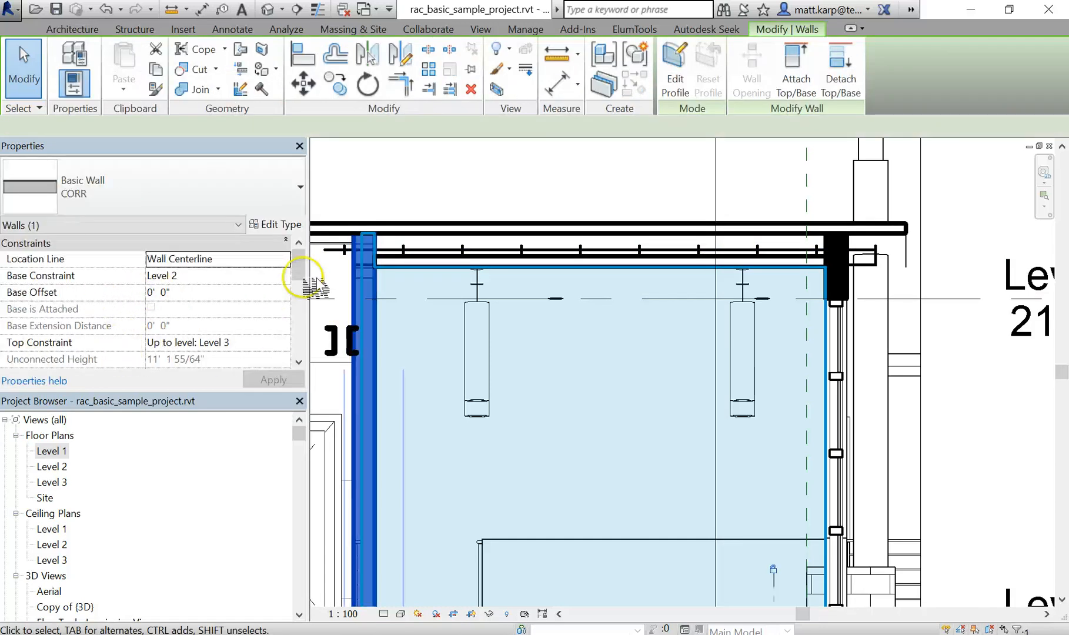
scroll(298, 282, "down", 4)
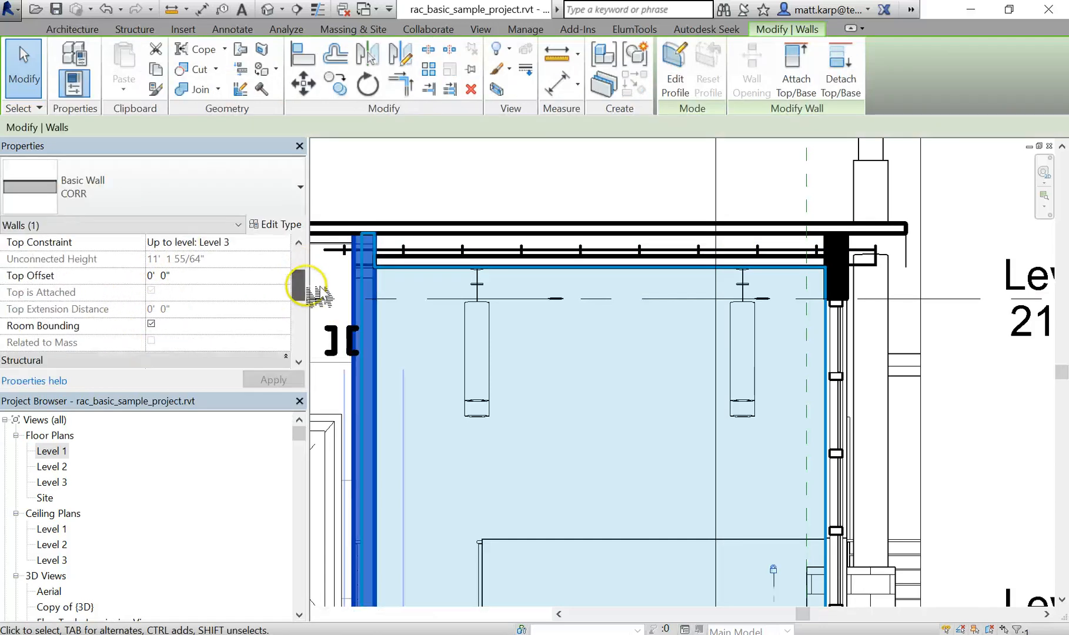
left_click(508, 175)
Check the Room Bounding setting of the CORR wall above the curtain wall and examine the room's edge along the glazing.
scroll(905, 300, "down", 4)
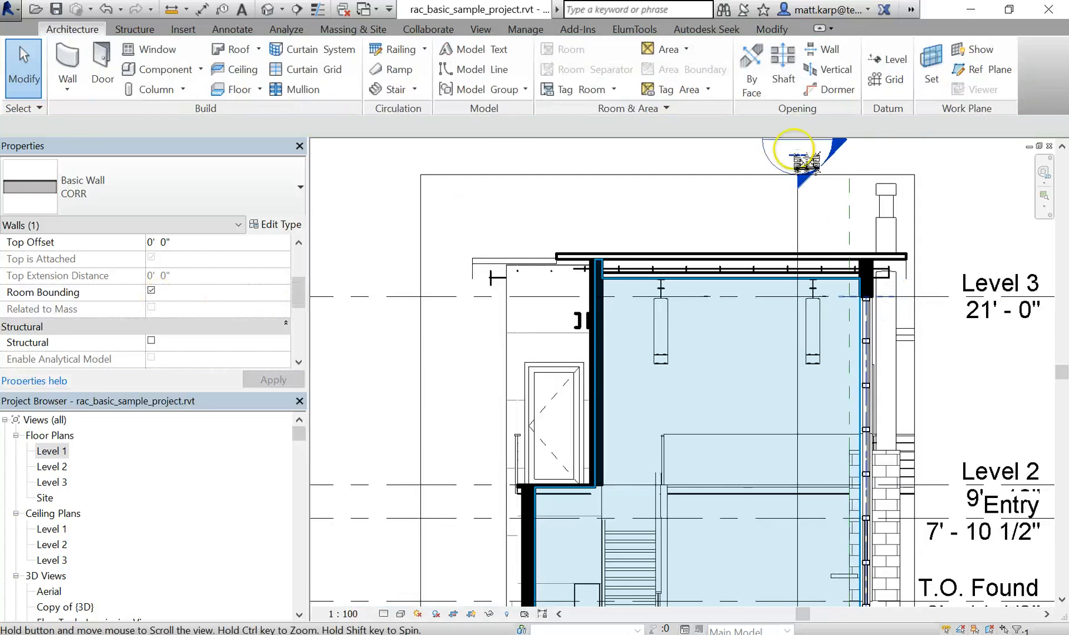
middle_click_drag(794, 150, 765, 111)
middle_click_drag(745, 265, 676, 370)
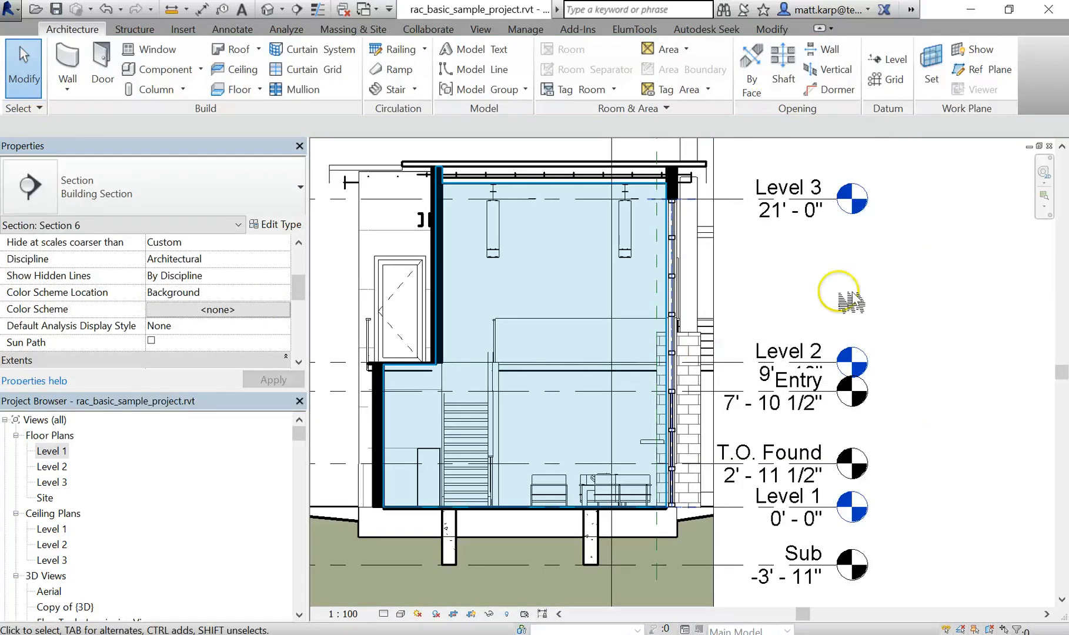
scroll(677, 183, "up", 3)
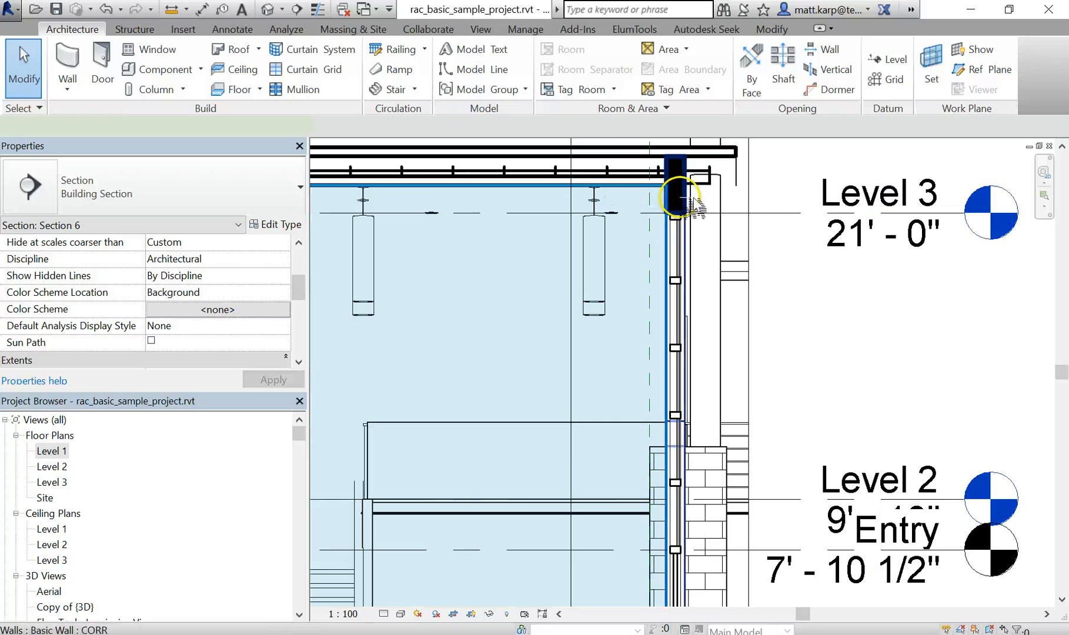
left_click(679, 197)
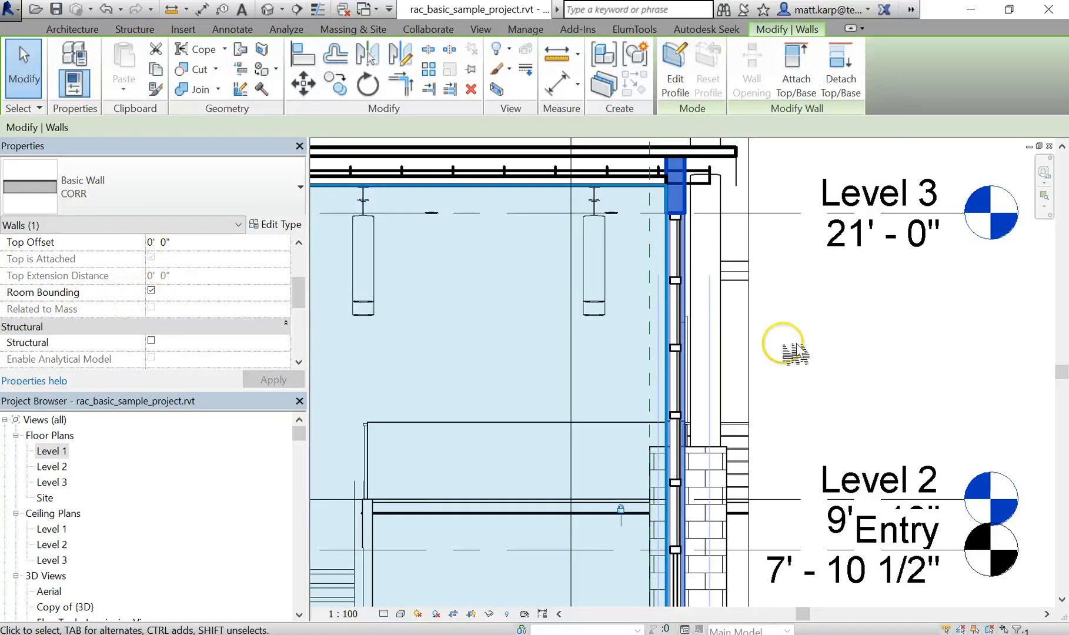
left_click(818, 336)
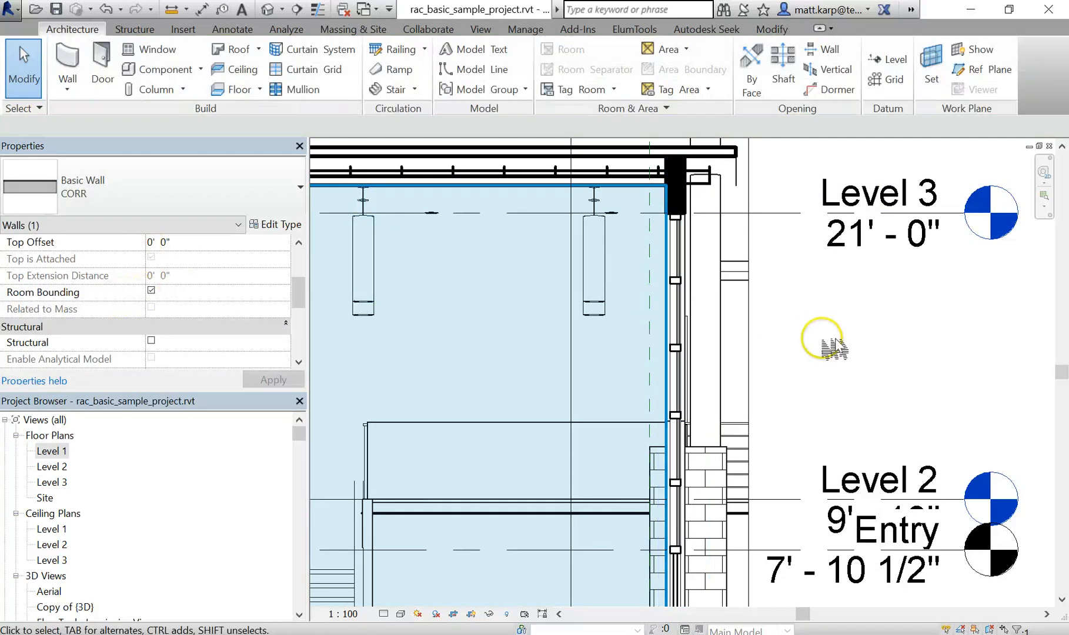
scroll(829, 341, "down", 4)
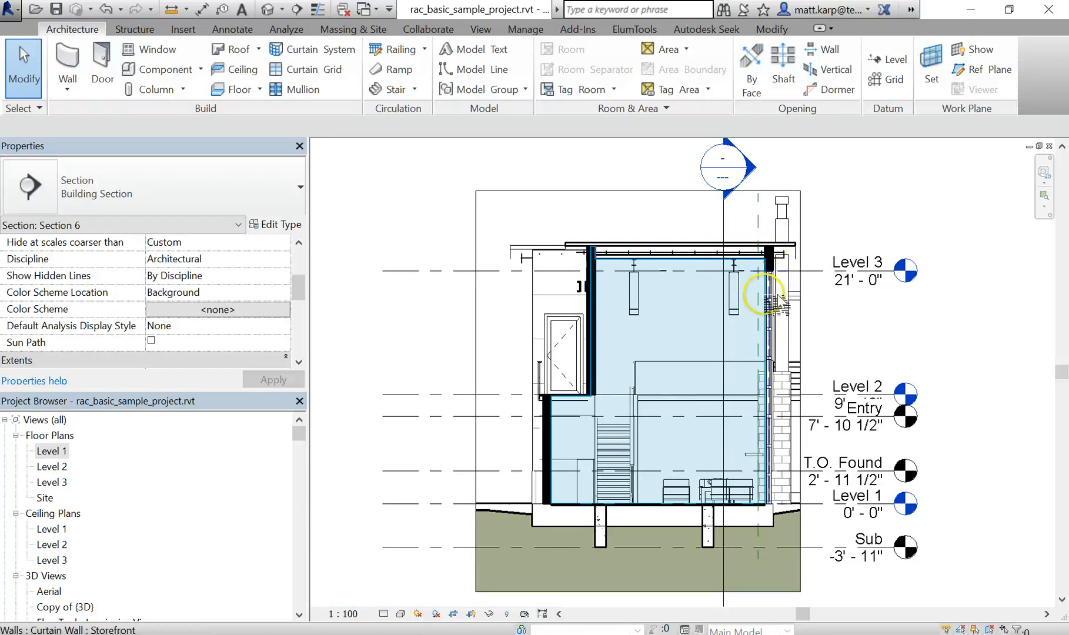
scroll(785, 296, "up", 5)
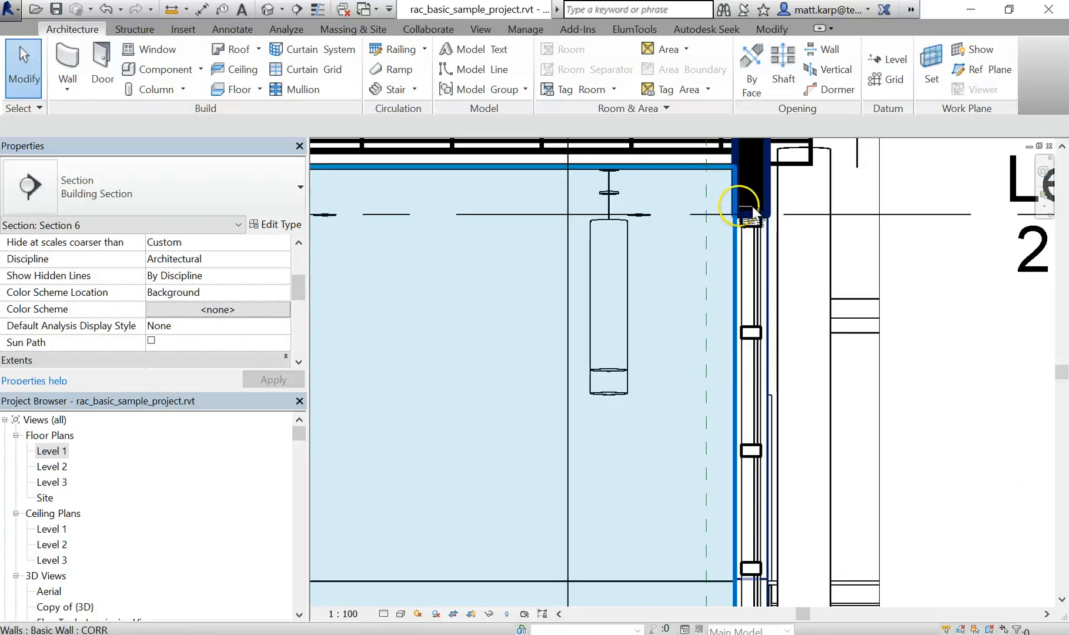
Open the Copy of {3D} view and orbit the sectioned building to look down on its roof and cut side.
scroll(973, 398, "down", 1)
scroll(973, 399, "down", 1)
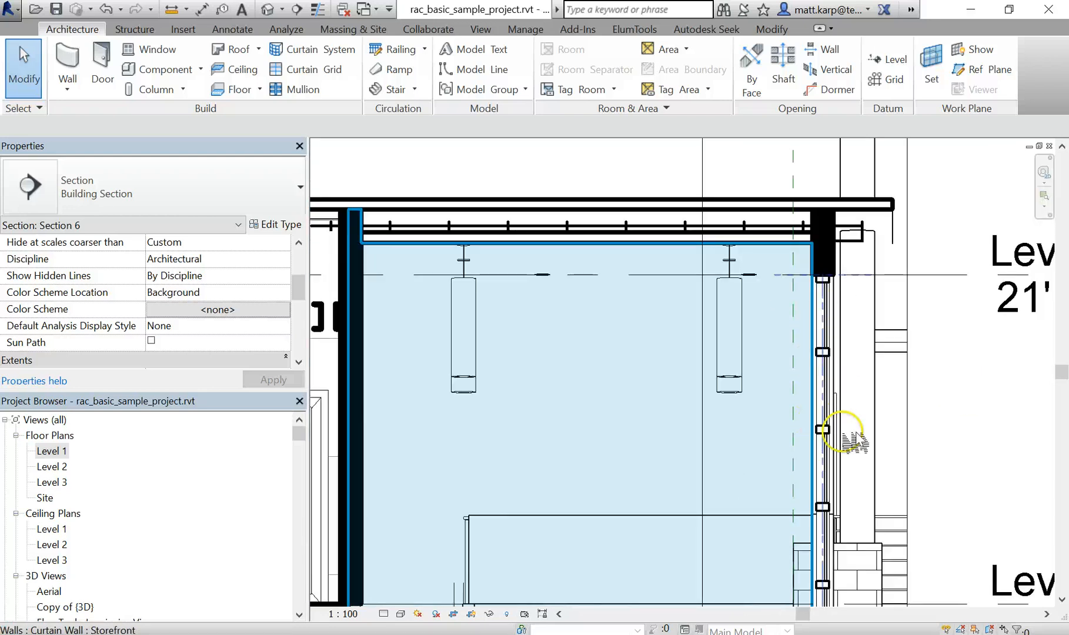
scroll(956, 432, "down", 3)
middle_click_drag(847, 305, 788, 234)
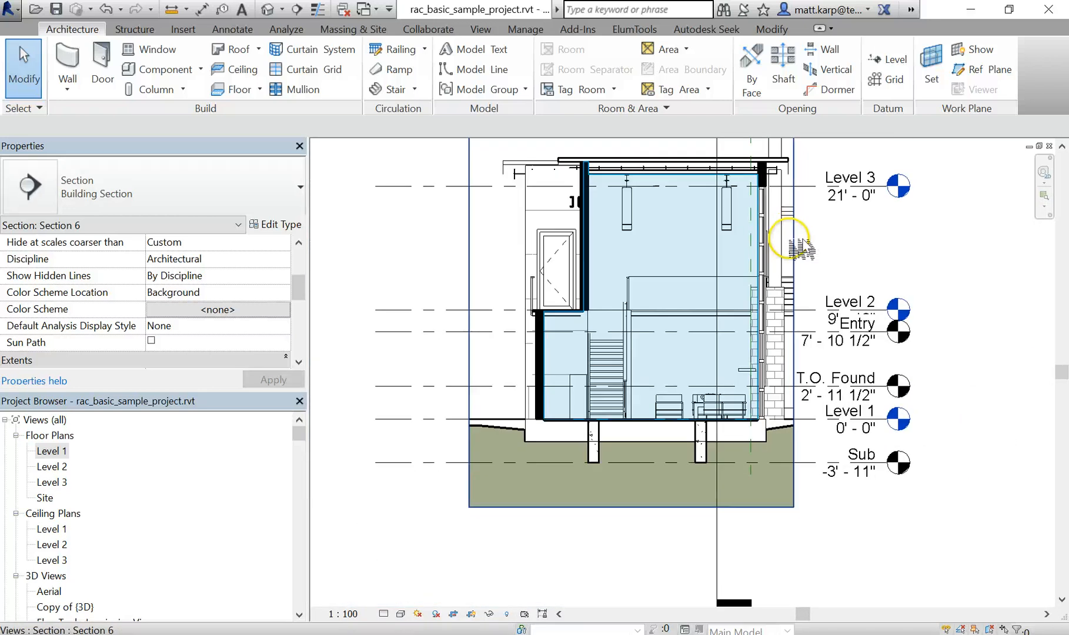
middle_click_drag(828, 282, 825, 307)
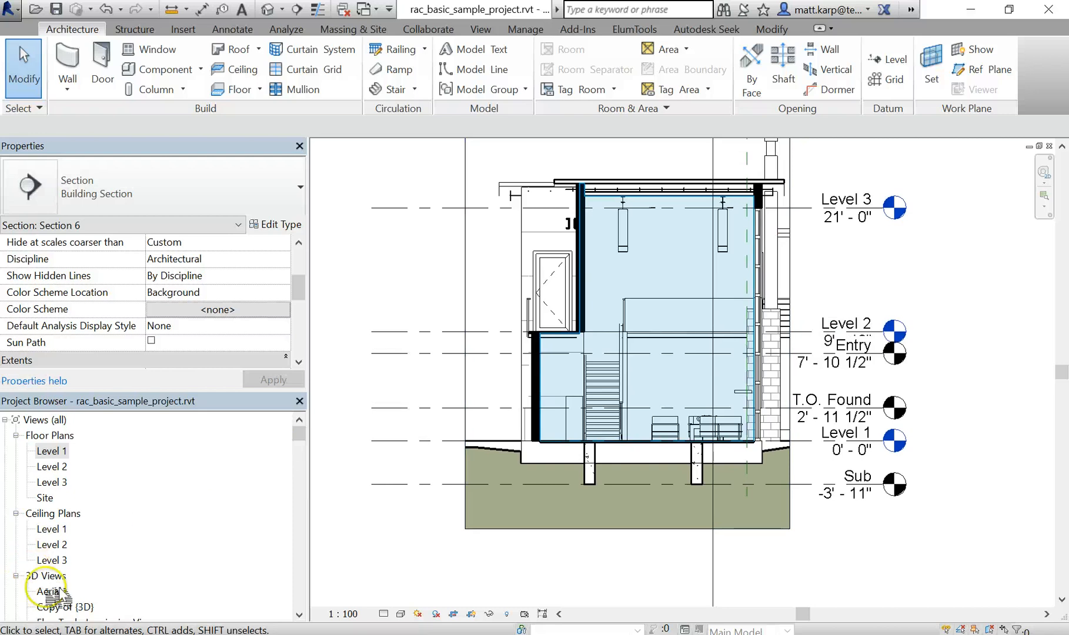
double_click(65, 606)
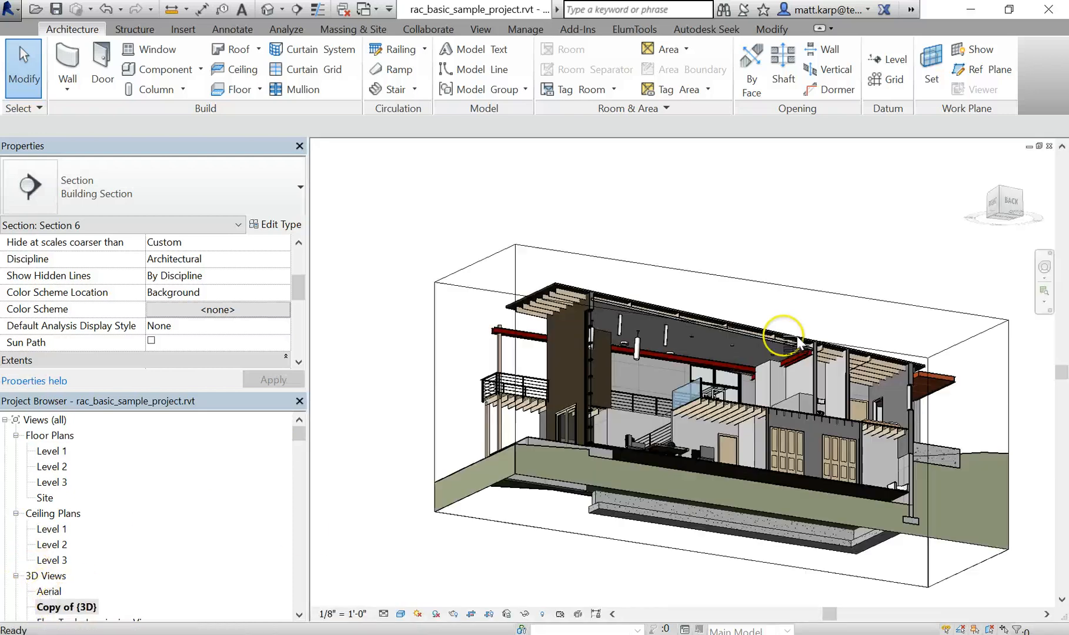
middle_click_drag(703, 441, 719, 355)
scroll(719, 355, "down", 2)
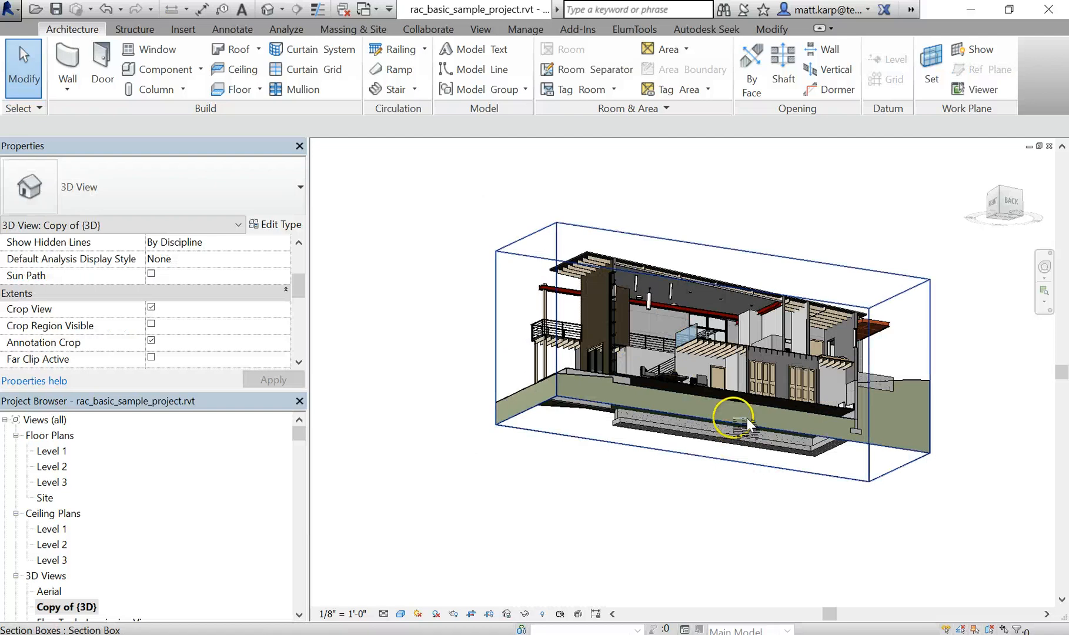
middle_click_drag(746, 423, 775, 447, "shift")
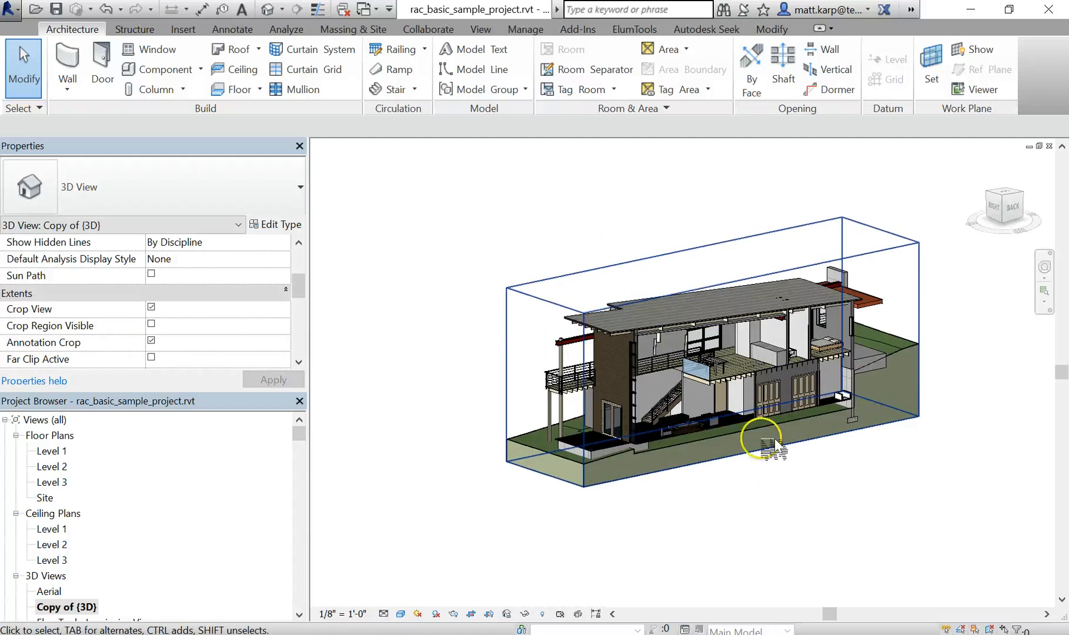
left_click(794, 270)
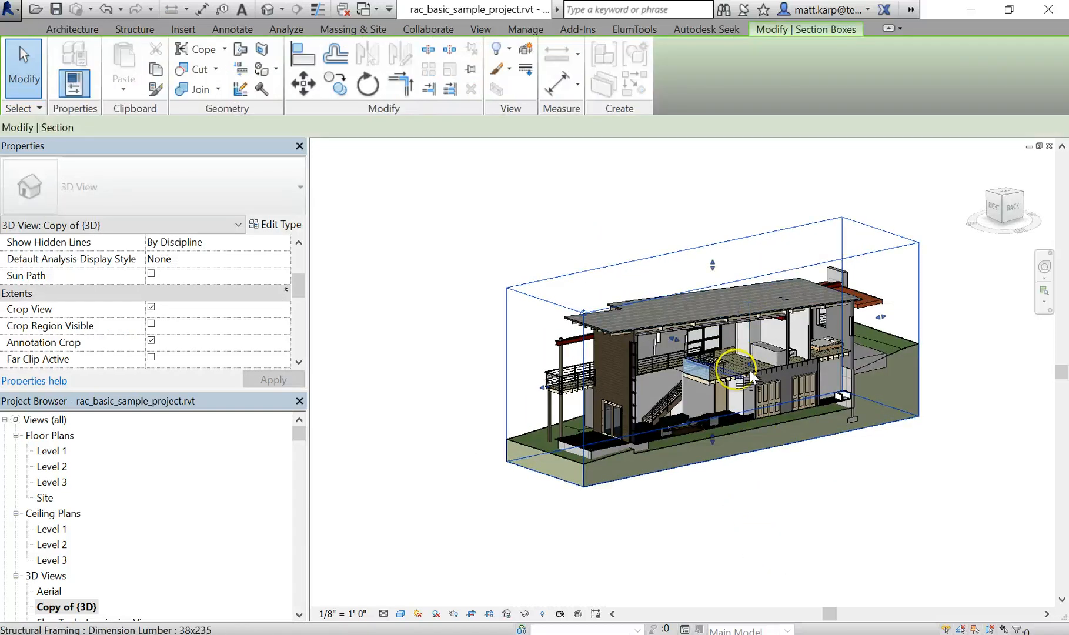
scroll(750, 372, "up", 4)
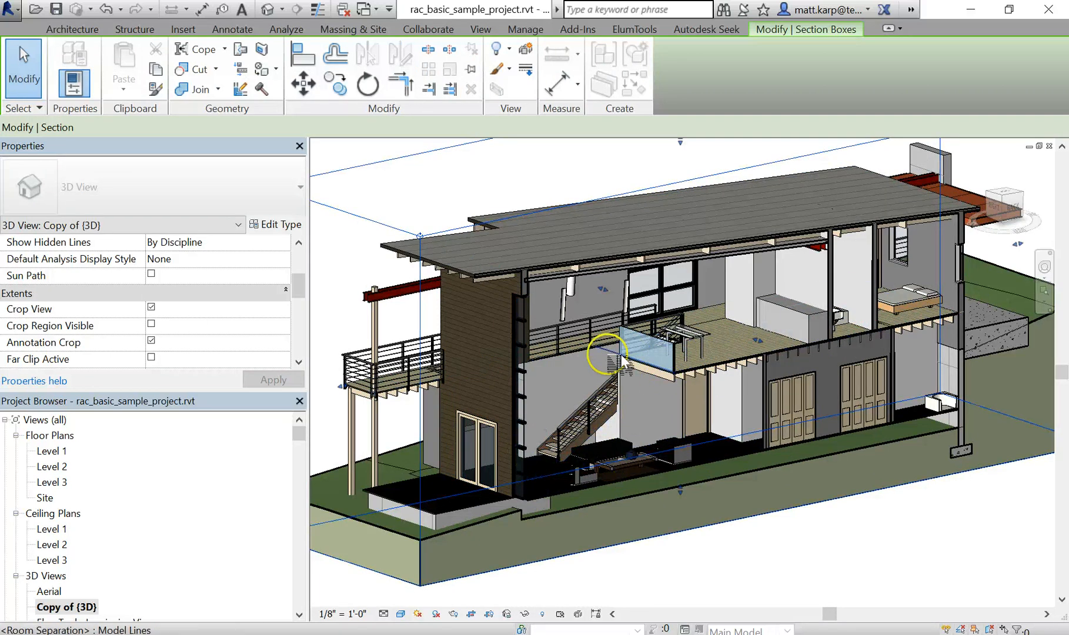
left_click(418, 185)
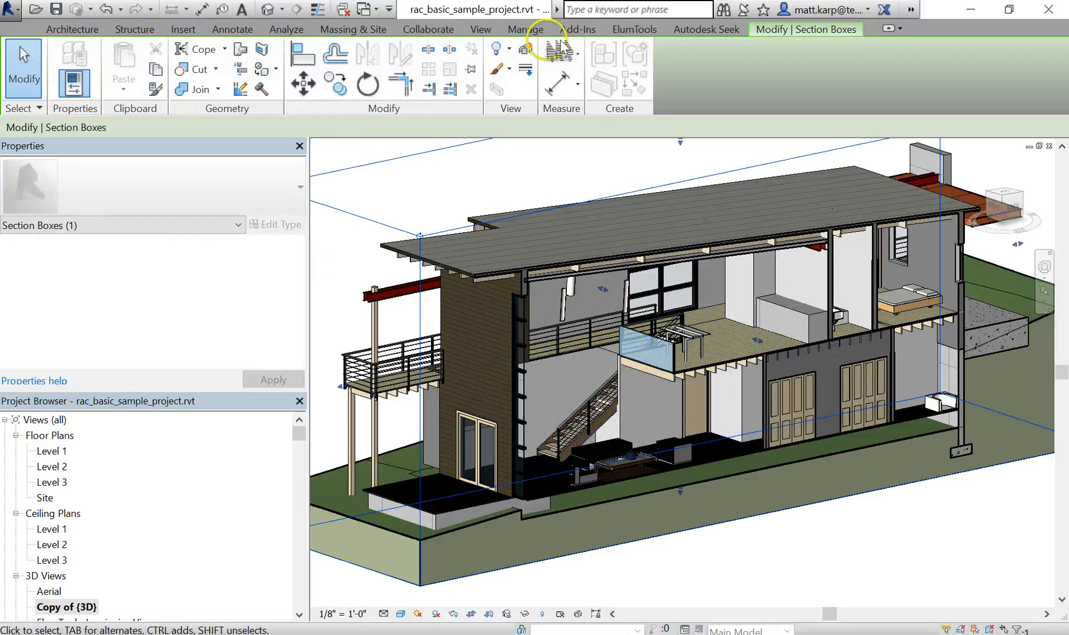
left_click(637, 30)
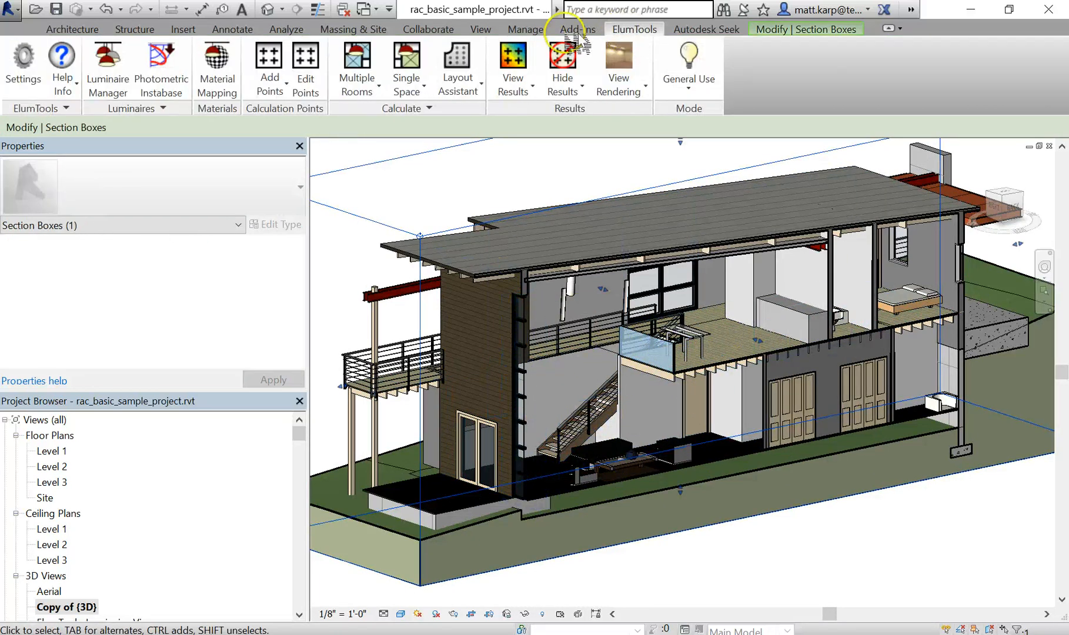
left_click(287, 85)
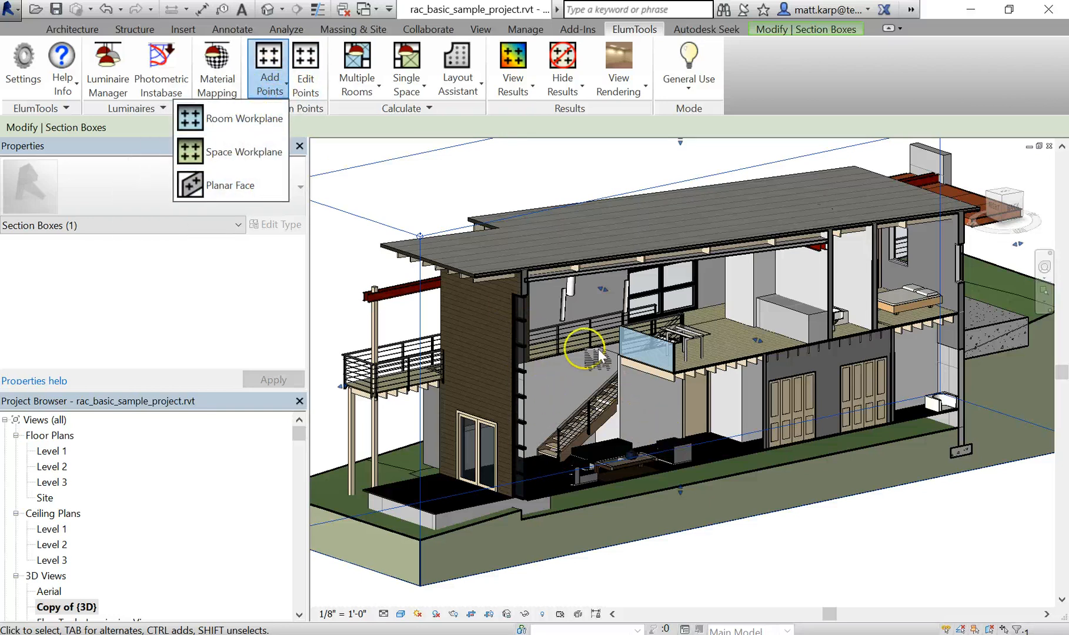
left_click(235, 187)
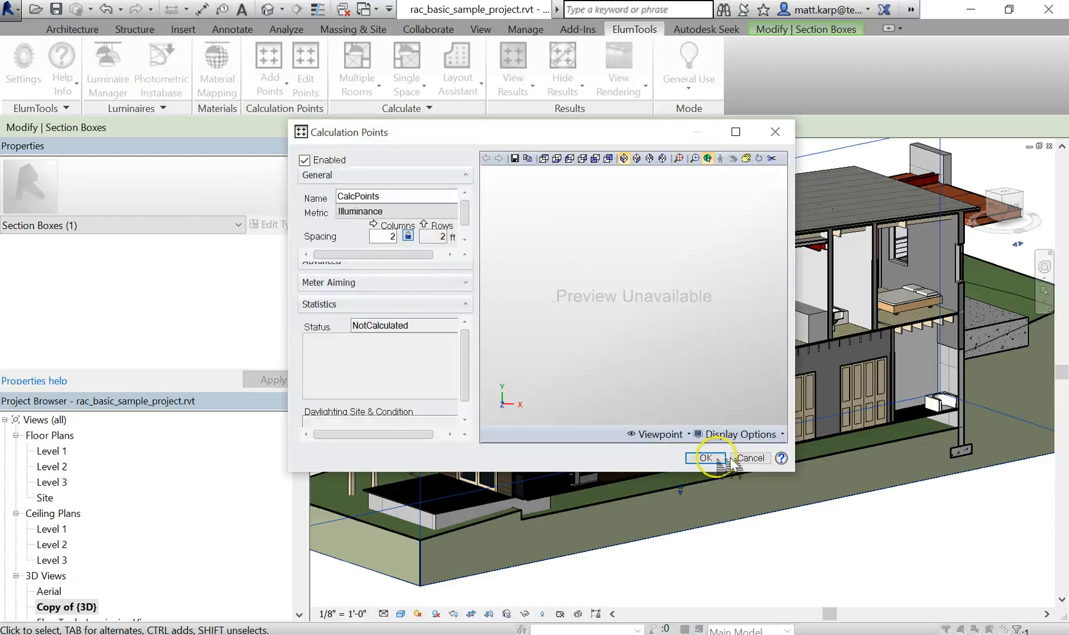
left_click(706, 458)
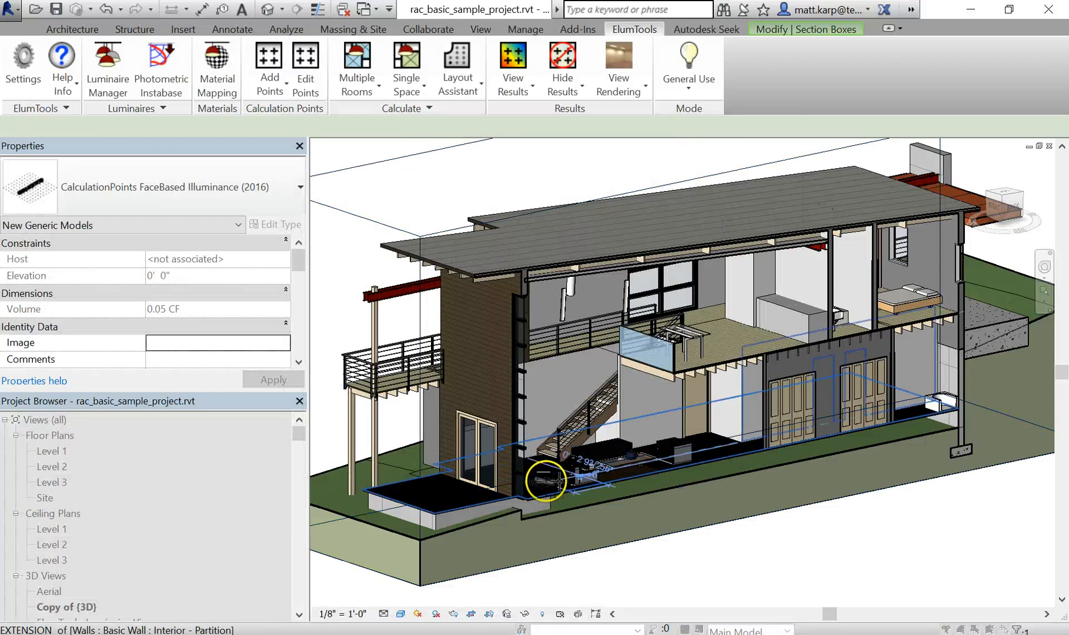
scroll(546, 480, "up", 5)
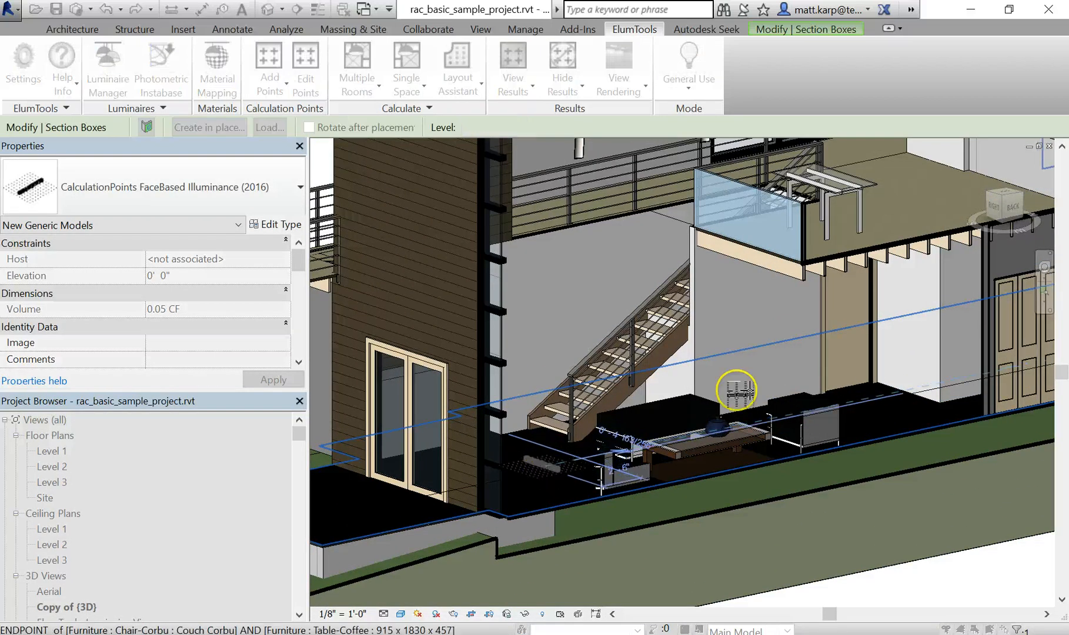
scroll(628, 370, "down", 2)
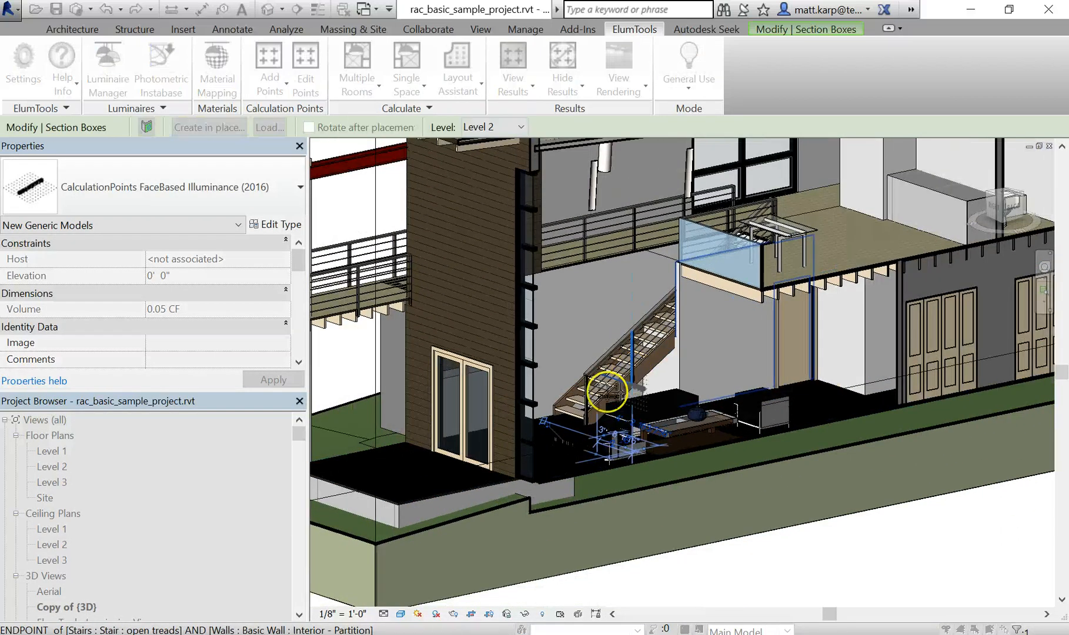
key("Escape")
key("Escape")
scroll(709, 420, "down", 2)
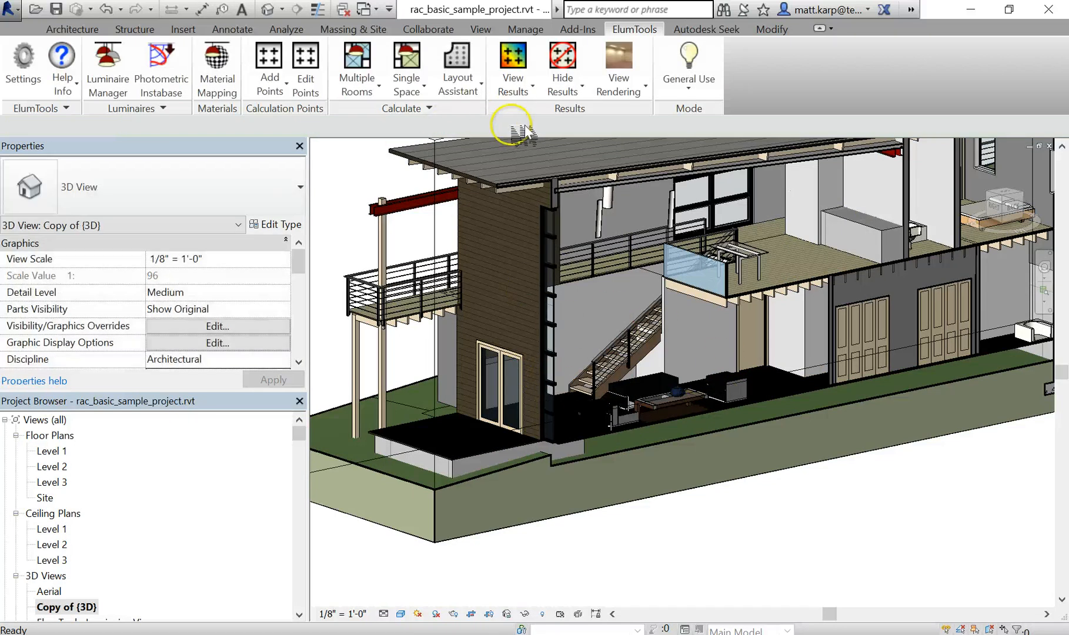
Extend the section box's cut face outward to enclose the whole building and select all elements in the view.
scroll(695, 354, "down", 4)
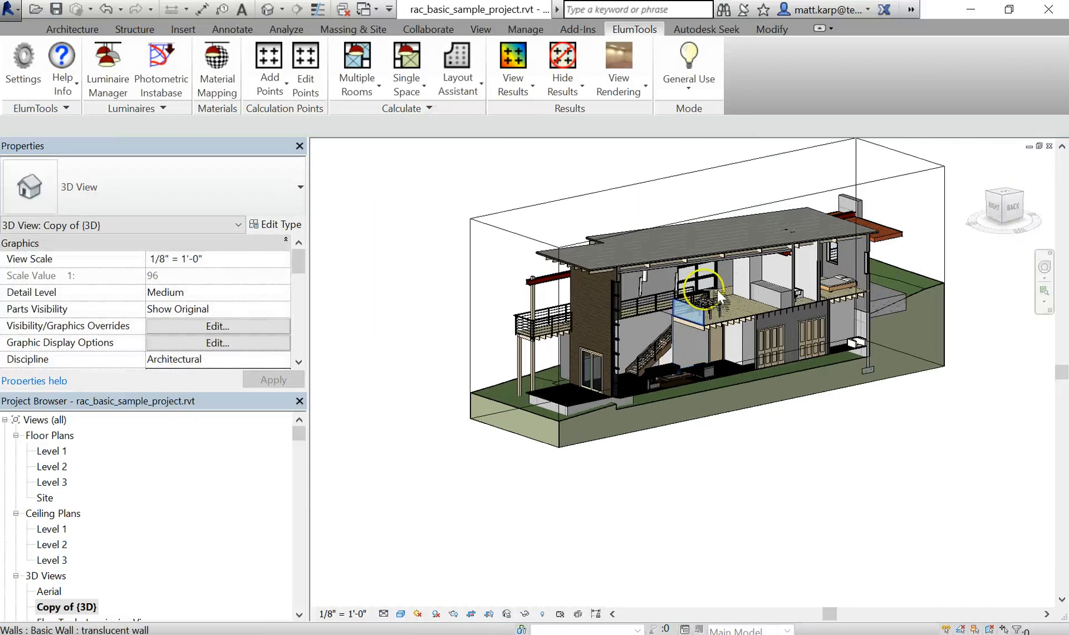
left_click(760, 203)
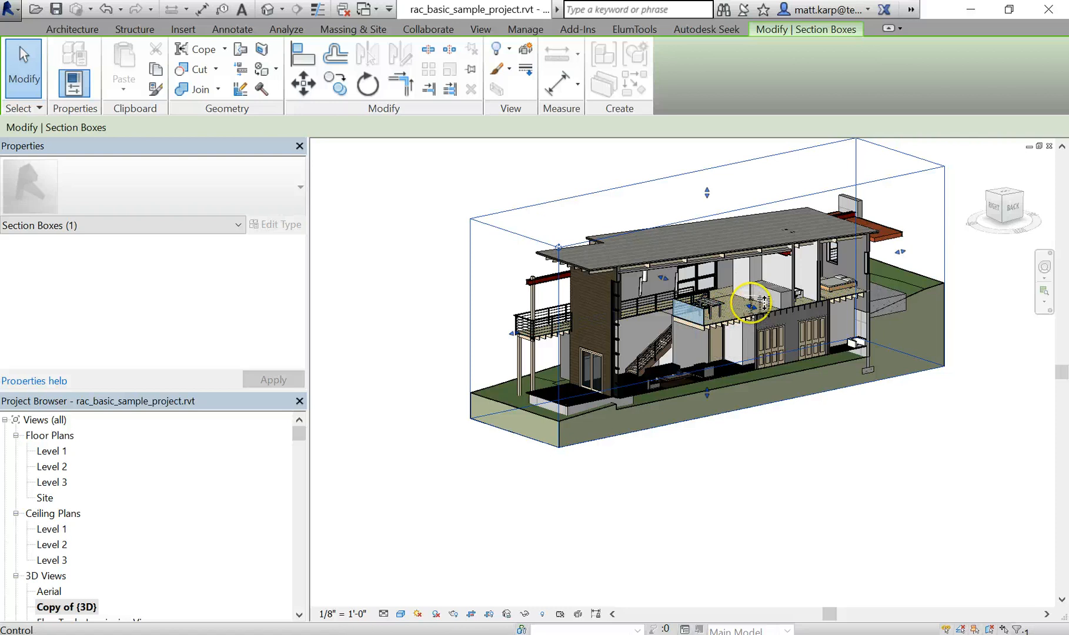
left_click_drag(756, 304, 434, 157)
key("Escape")
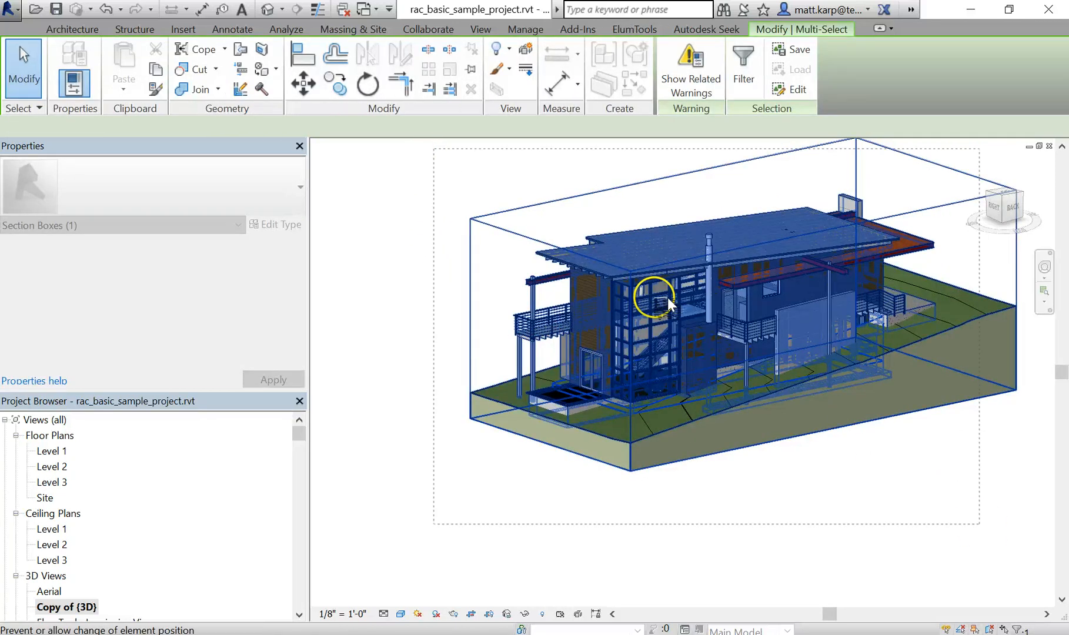
Run the ElumTools calculation on the selected elements and enlarge the calculation viewer to full screen.
left_click(635, 30)
left_click(402, 111)
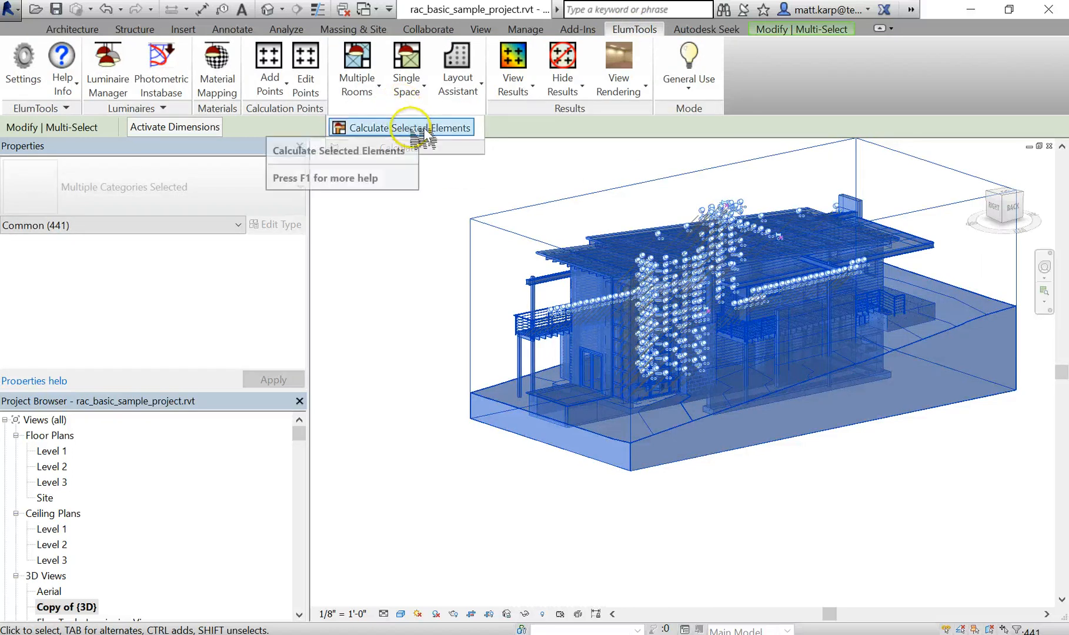
left_click(420, 130)
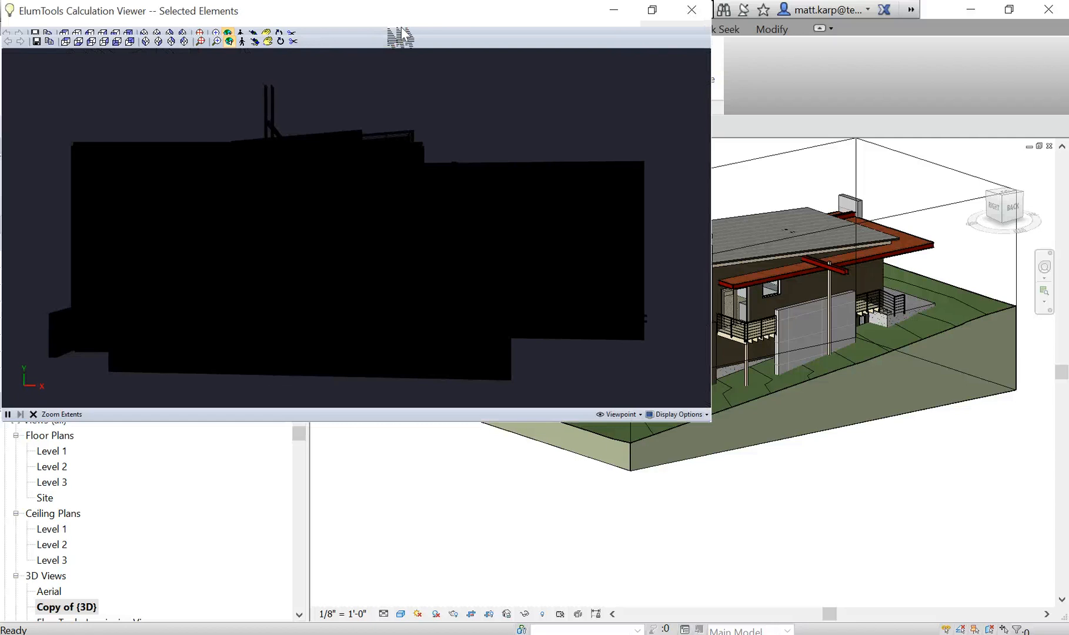
left_click_drag(402, 11, 529, 100)
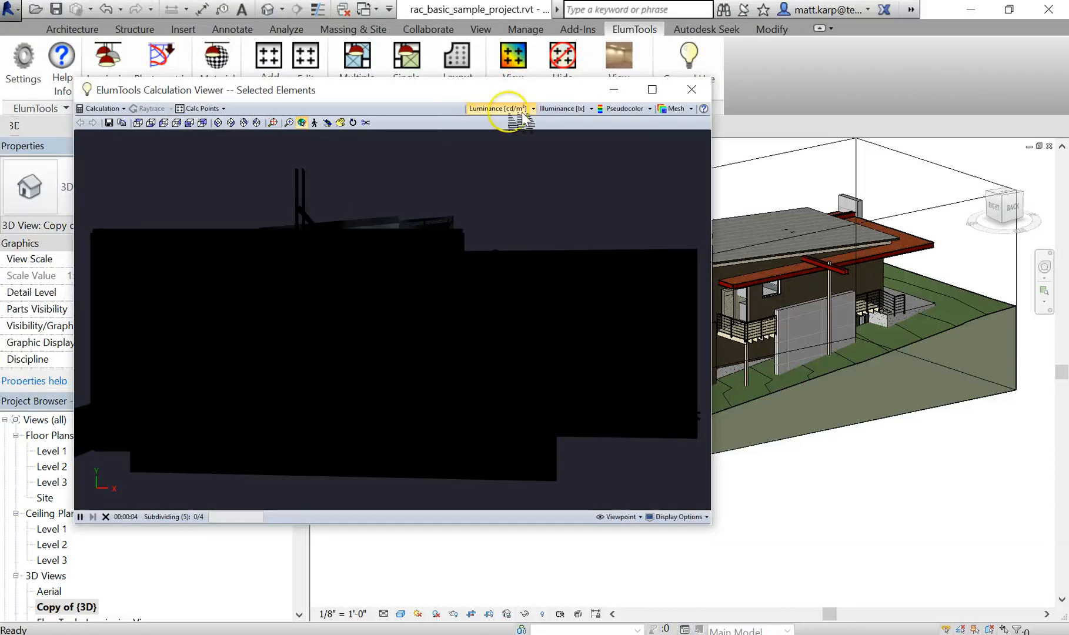
left_click_drag(469, 89, 522, 112)
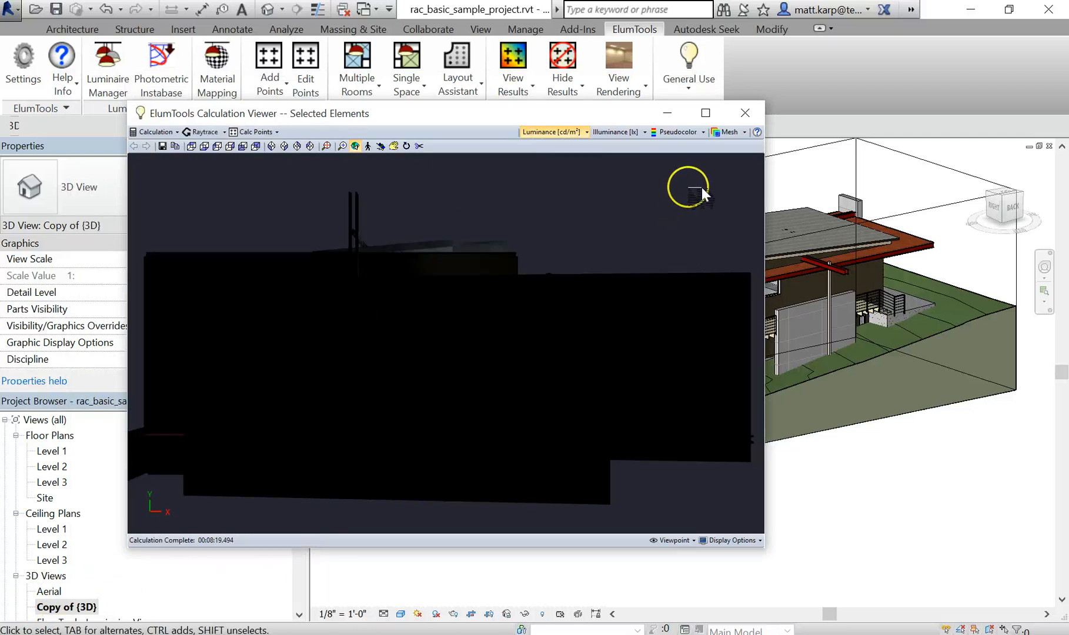
left_click(717, 114)
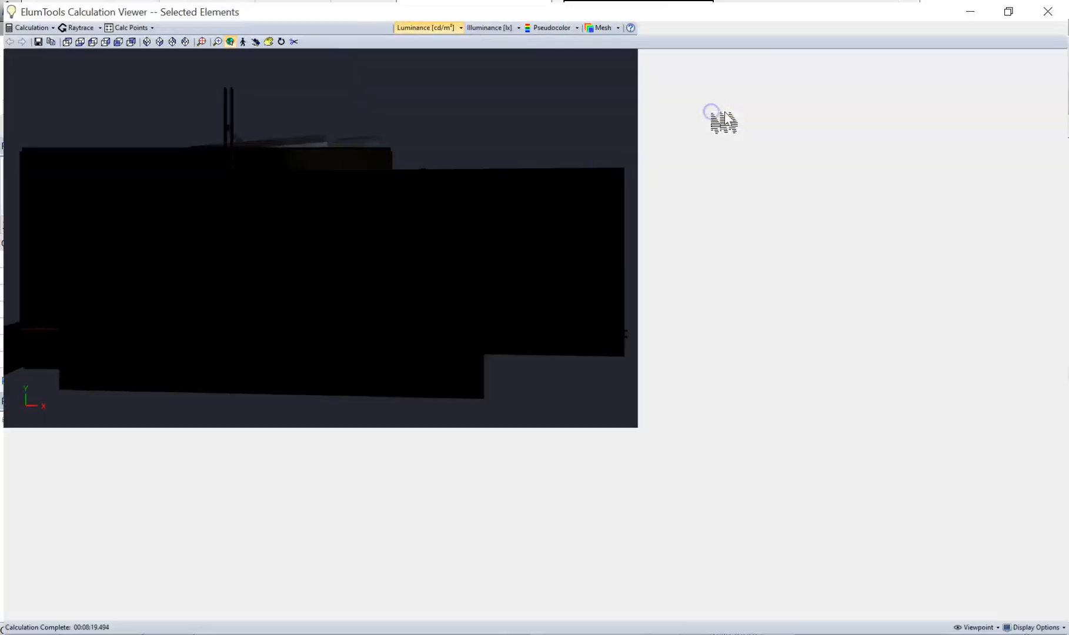
Navigate the calculated model through the lit upper-floor window into the interior around the stair railing.
left_click_drag(570, 367, 599, 580)
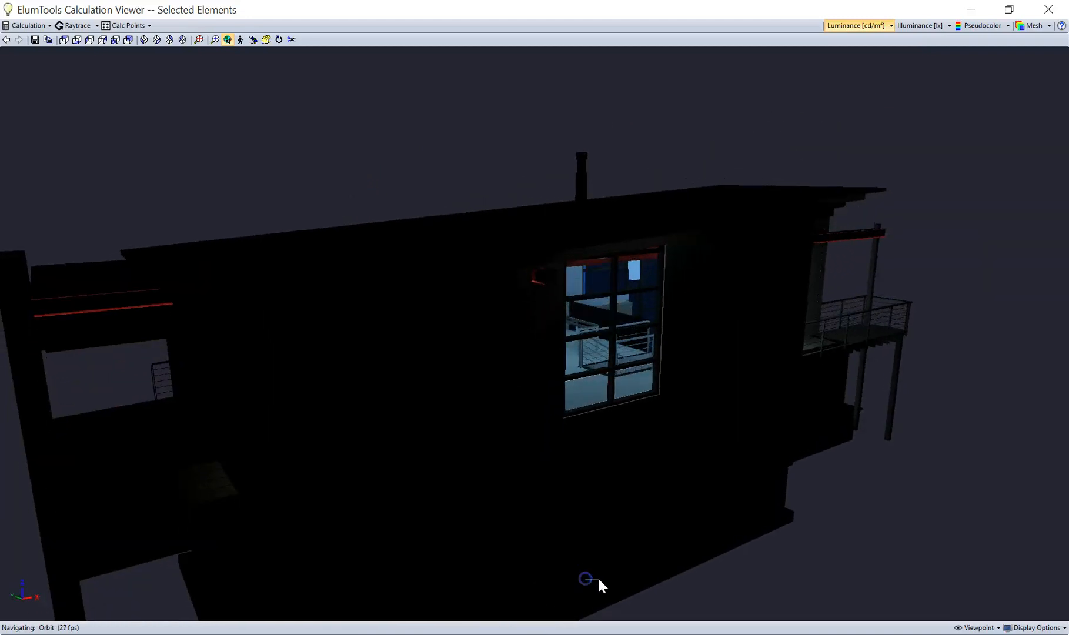
scroll(620, 404, "up", 6)
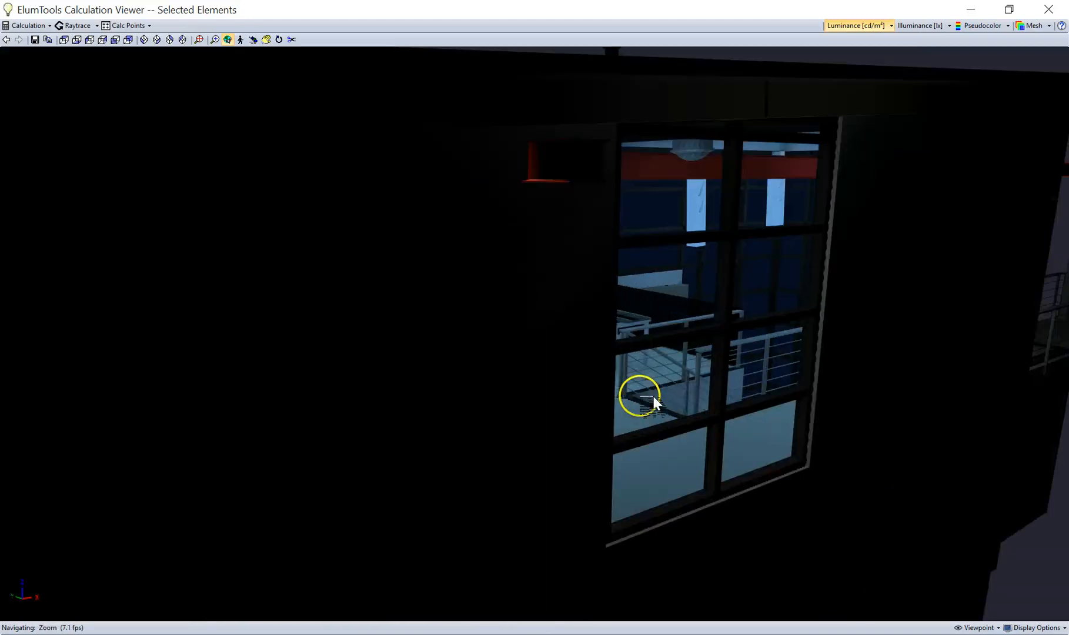
scroll(654, 404, "up", 3)
scroll(653, 399, "up", 3)
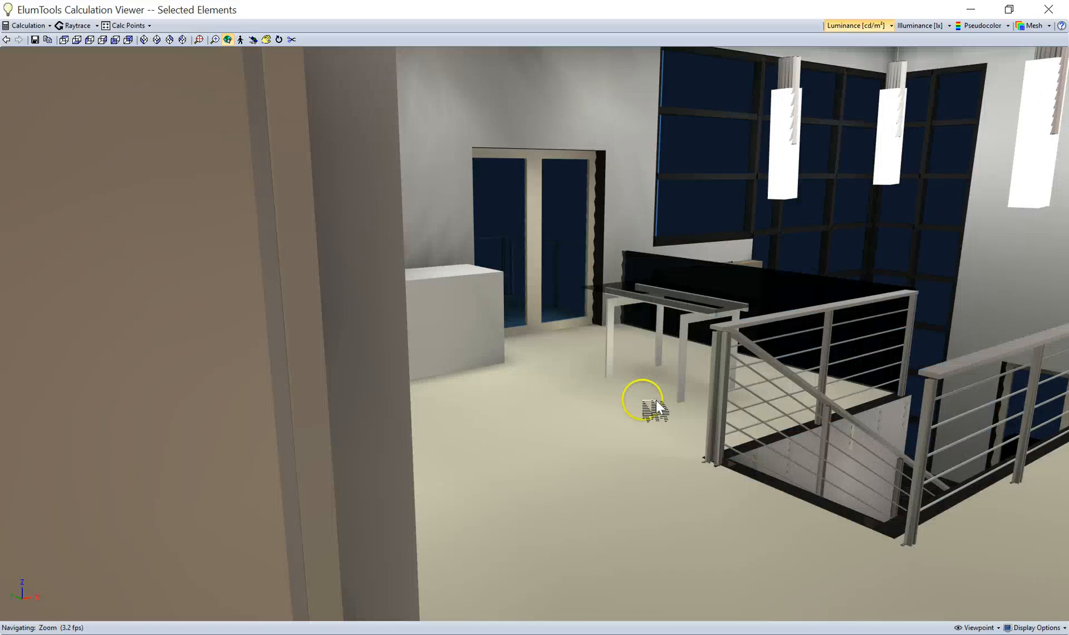
left_click_drag(926, 281, 957, 322)
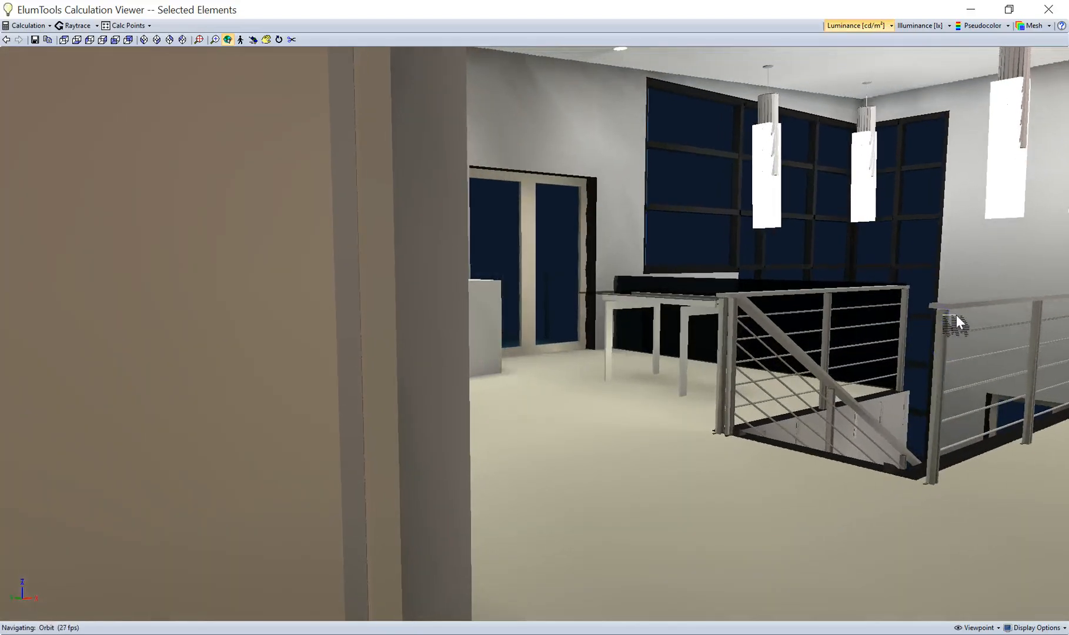
scroll(956, 318, "up", 3)
scroll(956, 315, "up", 1)
Examine the rendered light on the ceiling, pendants, red beams and walls of the double-height space.
left_click_drag(919, 249, 917, 237)
right_click_drag(916, 238, 915, 231)
left_click_drag(914, 232, 912, 108)
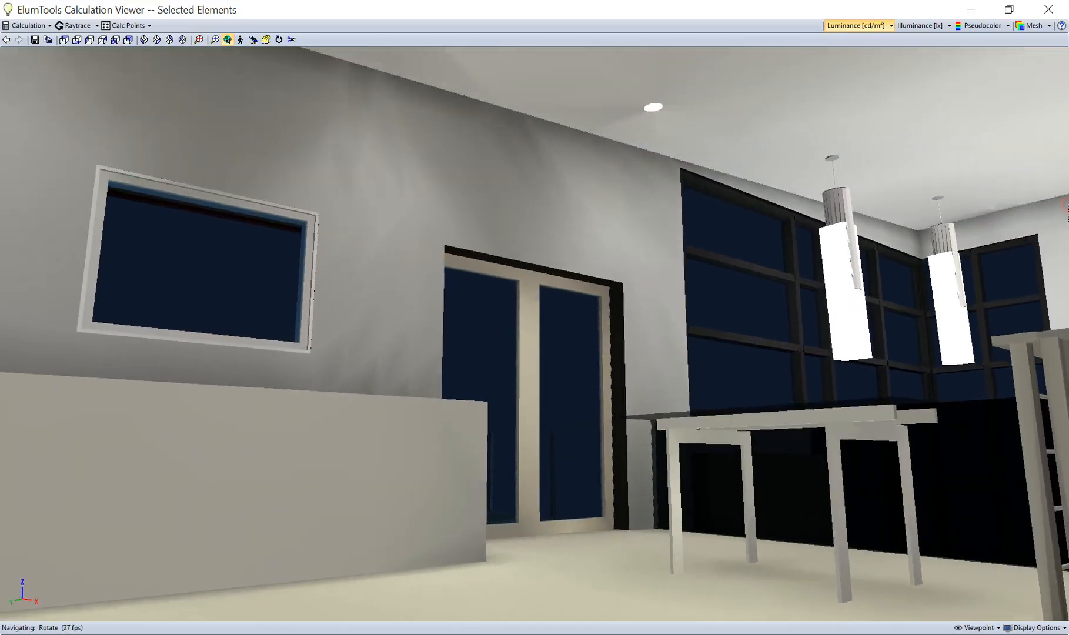
left_click_drag(865, 253, 917, 217)
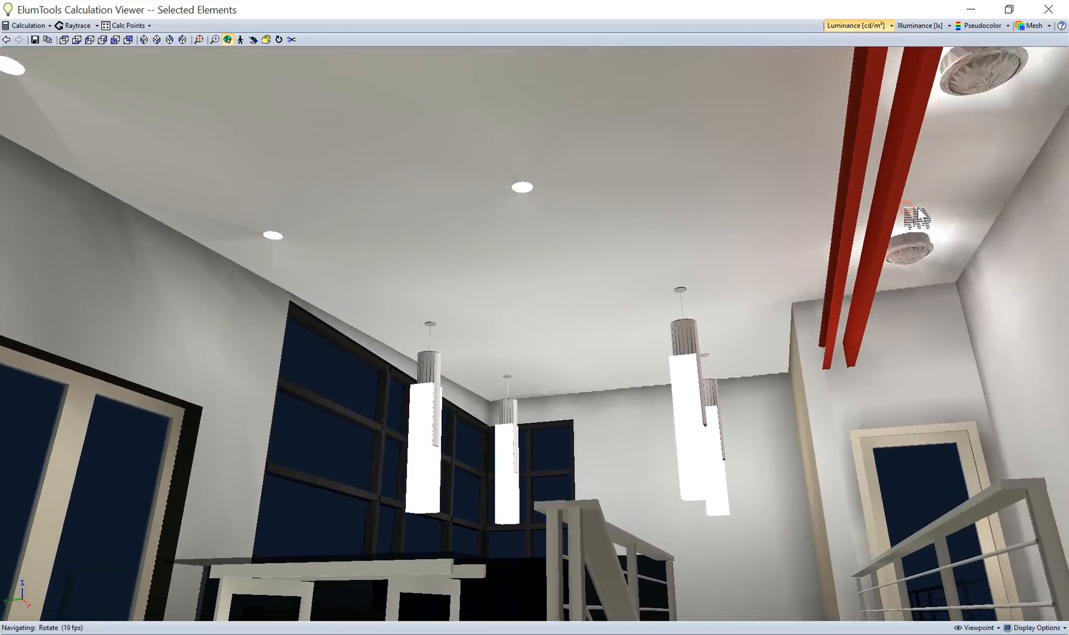
scroll(765, 264, "up", 3)
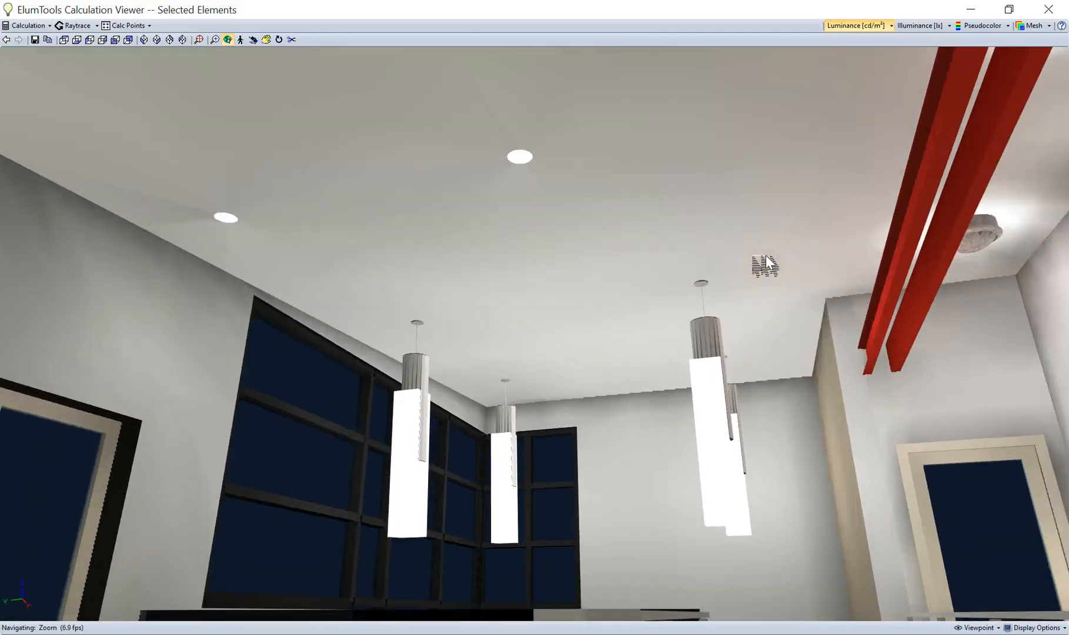
scroll(765, 265, "up", 2)
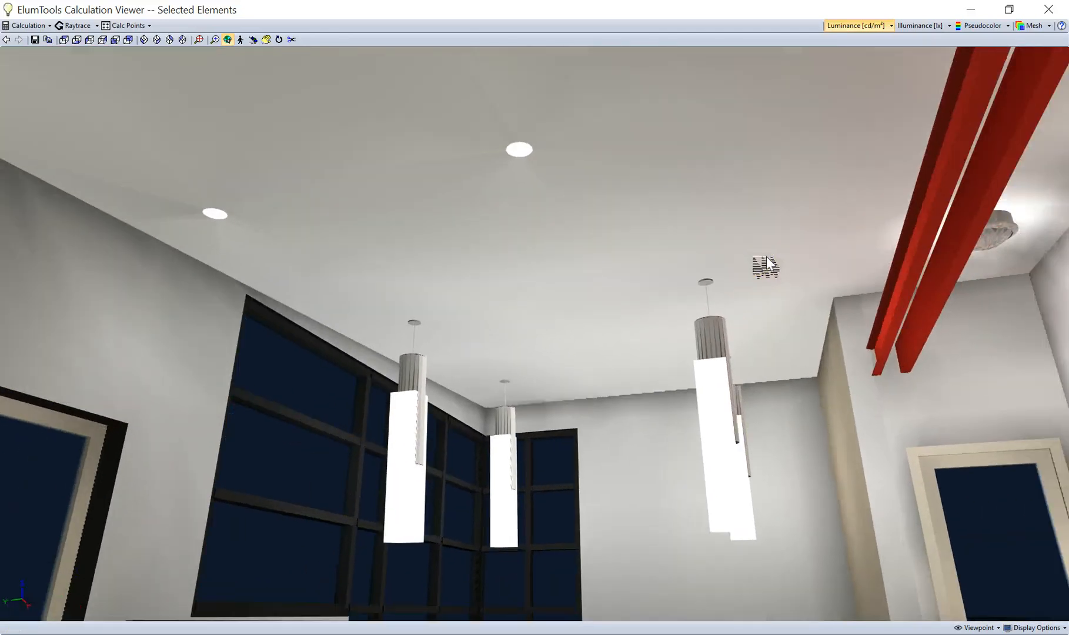
left_click_drag(765, 264, 766, 442)
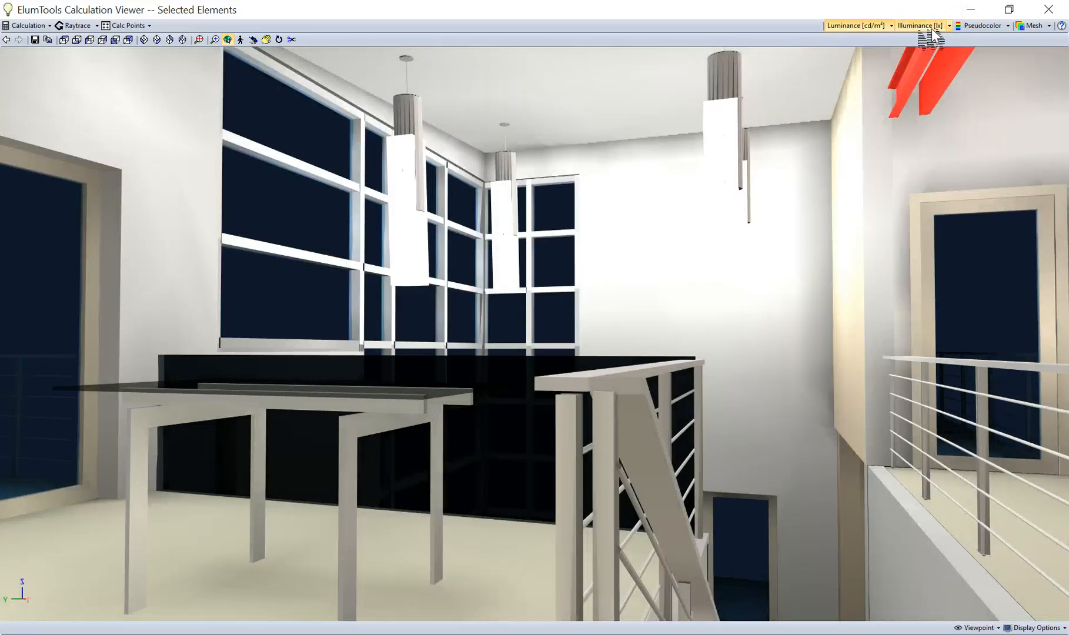
Show the results as illuminance in footcandles with pseudocolor shading.
left_click(949, 25)
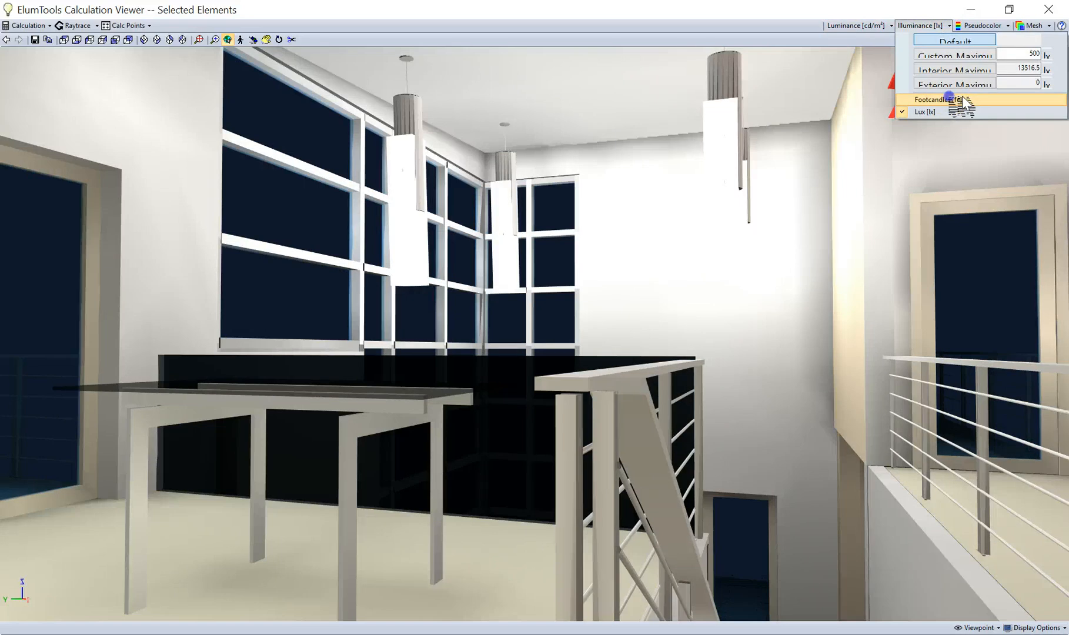
left_click(964, 100)
left_click(1000, 26)
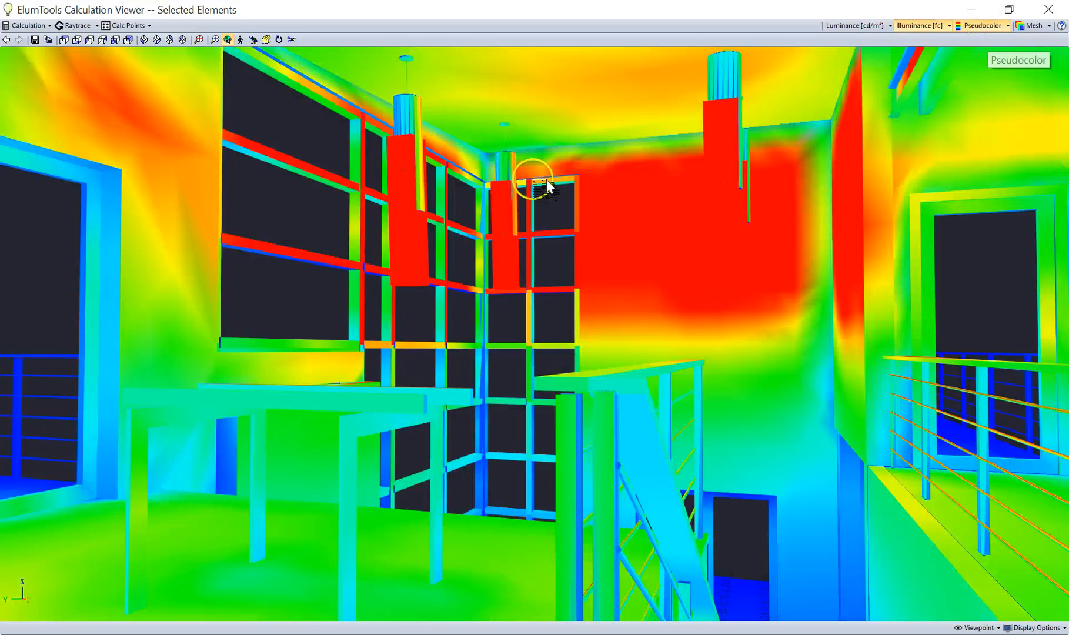
Examine the footcandle pseudocolor distribution from the window wall and pendants across to the upper floor's table, counter and stair.
mouse_move(535, 270)
left_mouse_down()
mouse_move(663, 241)
mouse_move(565, 279)
mouse_move(649, 329)
mouse_move(568, 313)
mouse_move(431, 250)
mouse_move(293, 213)
left_mouse_up()
left_click(542, 260)
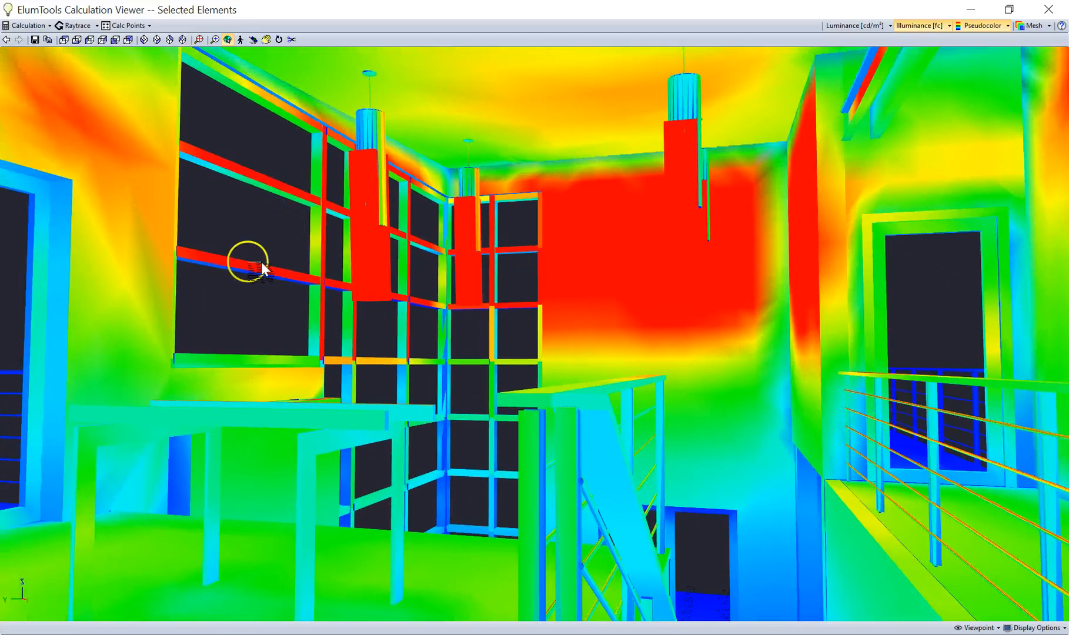
left_click_drag(530, 124, 900, 26)
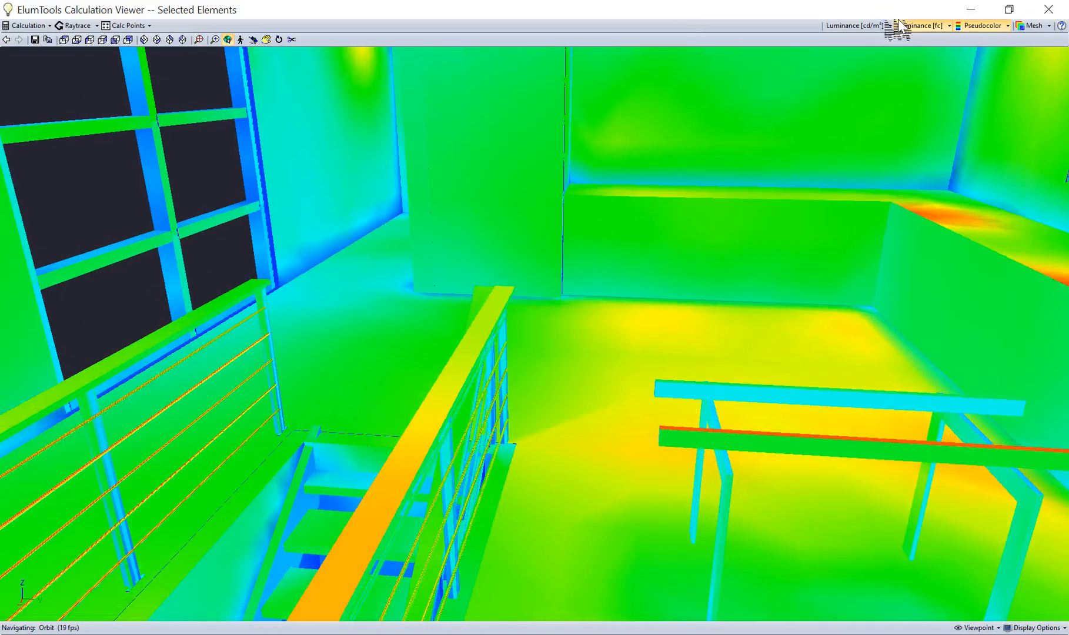
left_click_drag(830, 292, 813, 308)
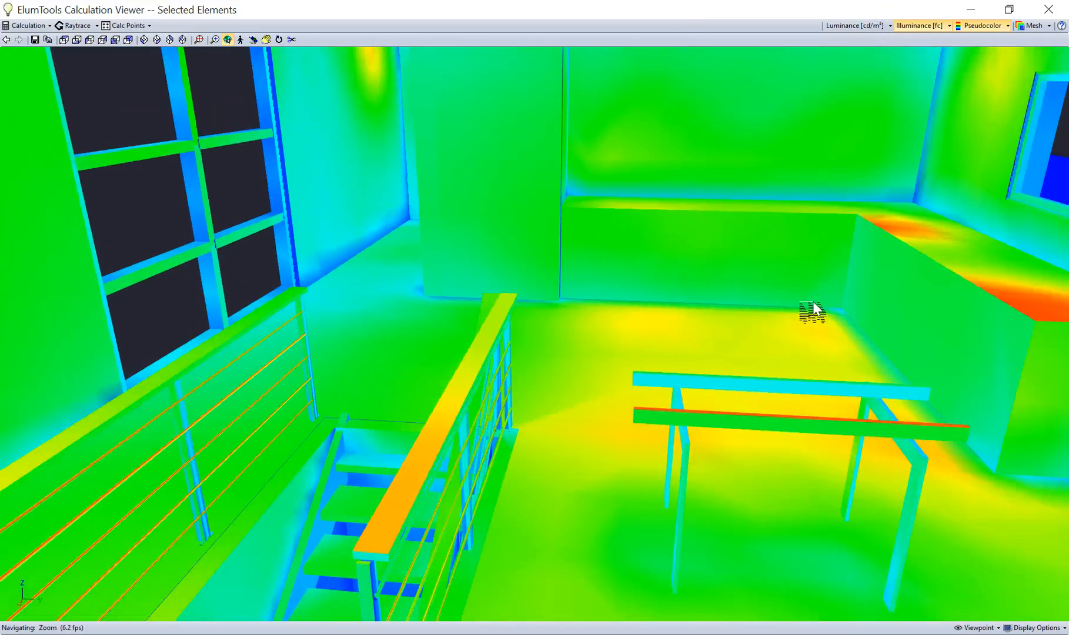
scroll(813, 308, "down", 2)
scroll(813, 309, "down", 2)
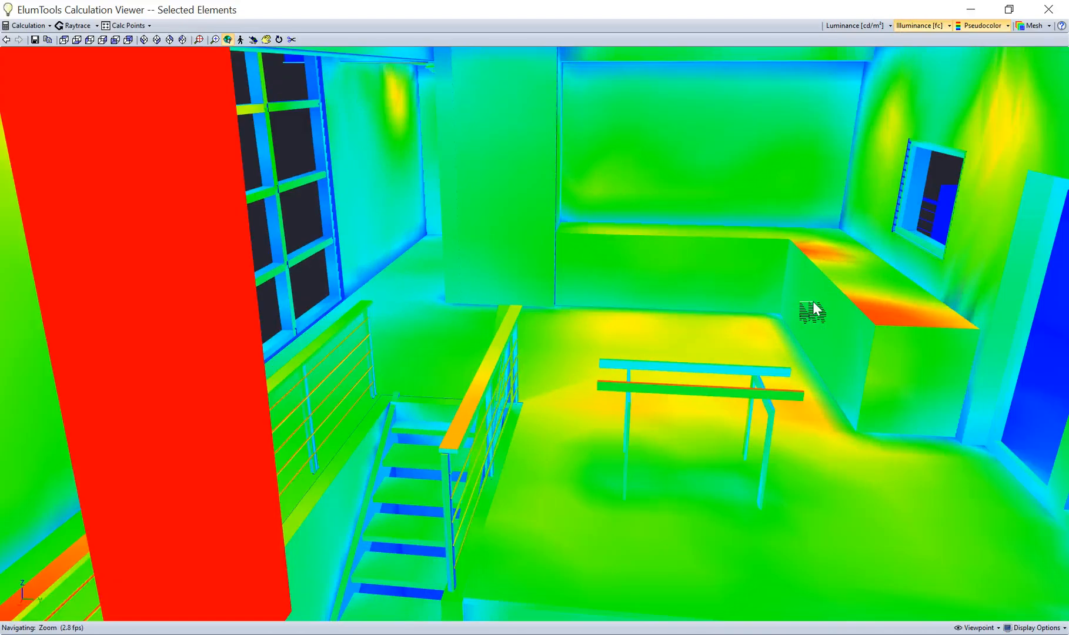
scroll(815, 309, "down", 4)
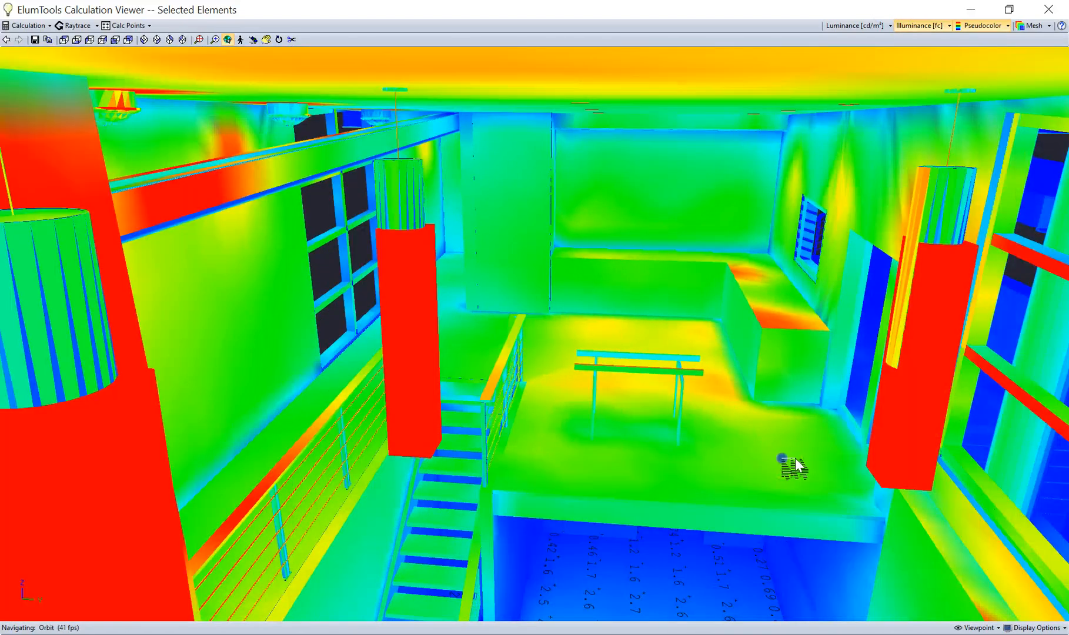
Inspect the illuminance shading on the upper floor around the table, stair railing and back wall at a lower viewing angle.
left_click_drag(795, 466, 820, 386)
left_click_drag(778, 509, 781, 538)
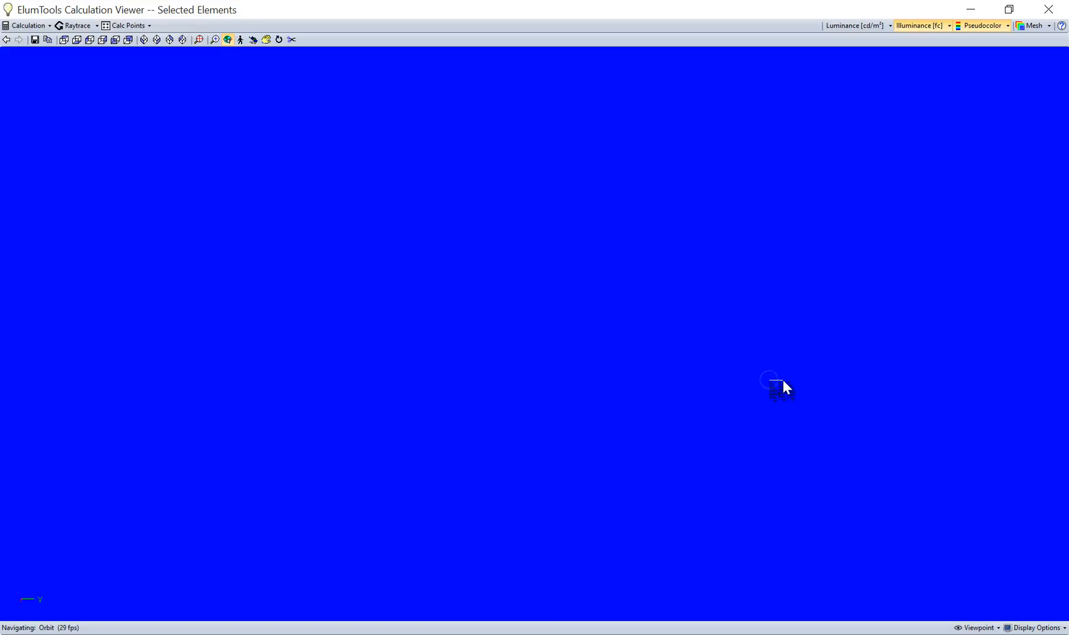
scroll(784, 385, "down", 3)
scroll(712, 414, "up", 3)
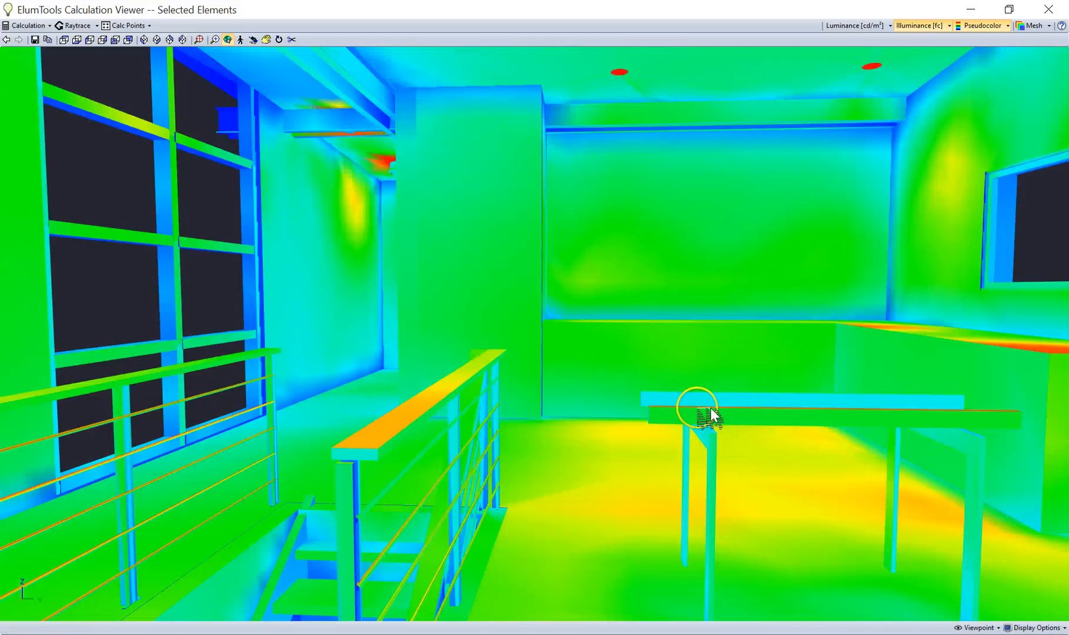
scroll(621, 419, "down", 2)
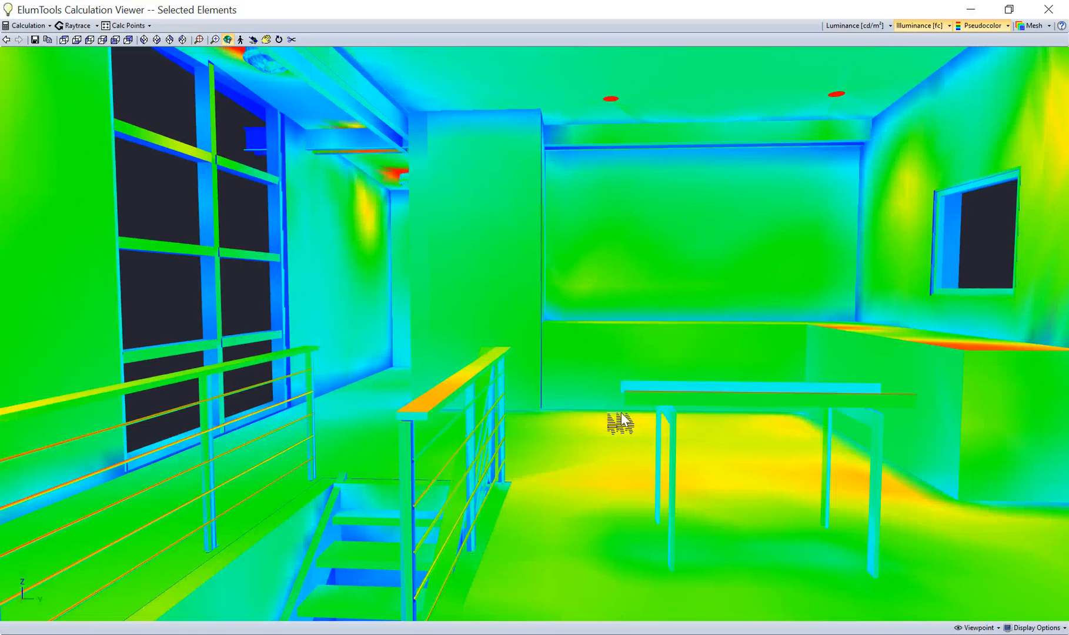
left_click_drag(590, 438, 700, 386)
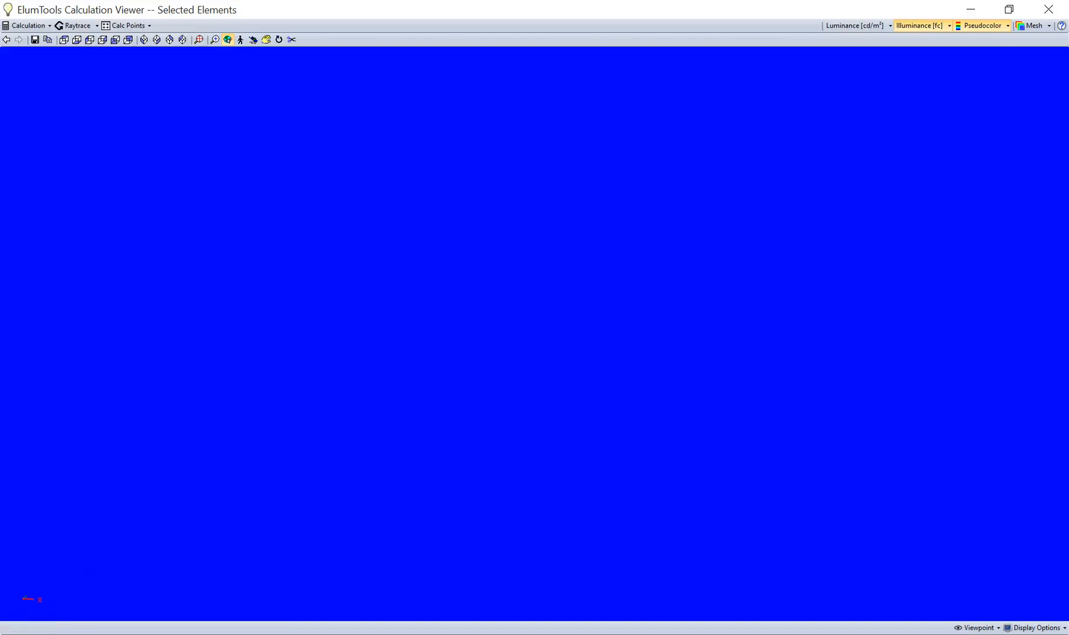